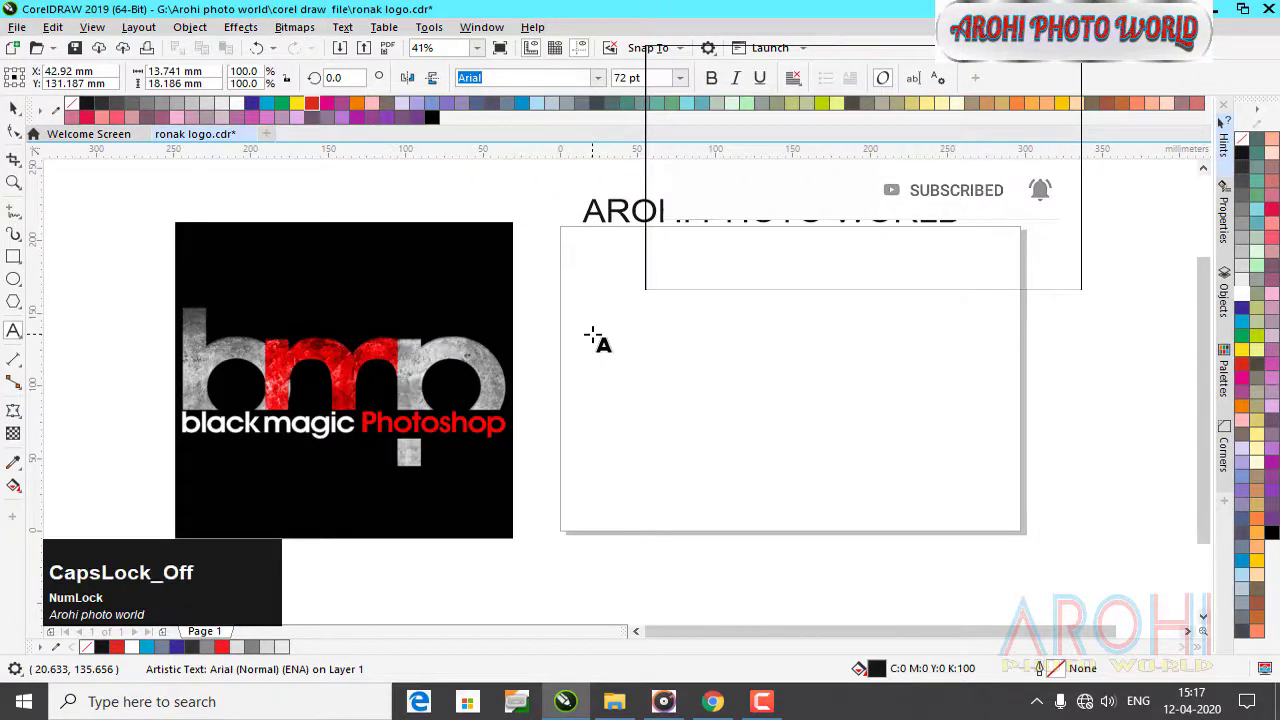
- Add the artistic text "bmp" in Arial and enlarge it on the page to about 263 × 131 mm
text(bmp)
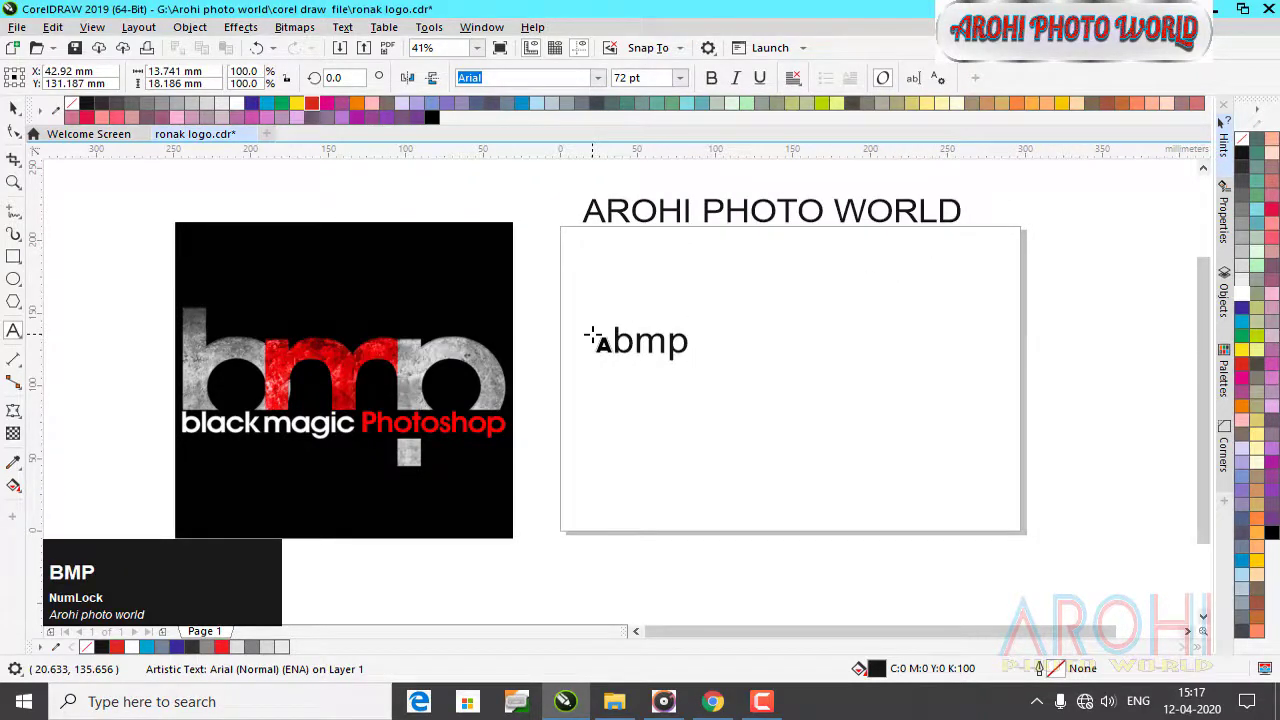
drag(753, 396, 968, 496)
drag(790, 408, 760, 323)
drag(938, 406, 1000, 434)
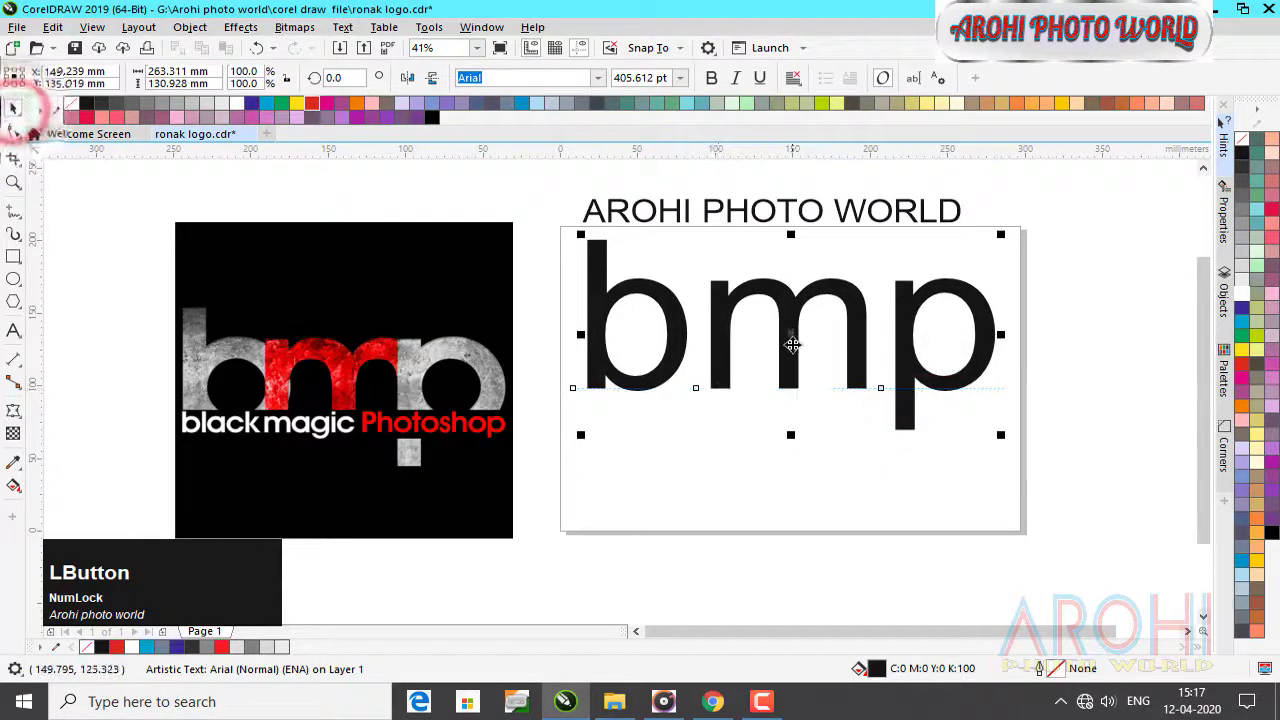
drag(790, 336, 793, 356)
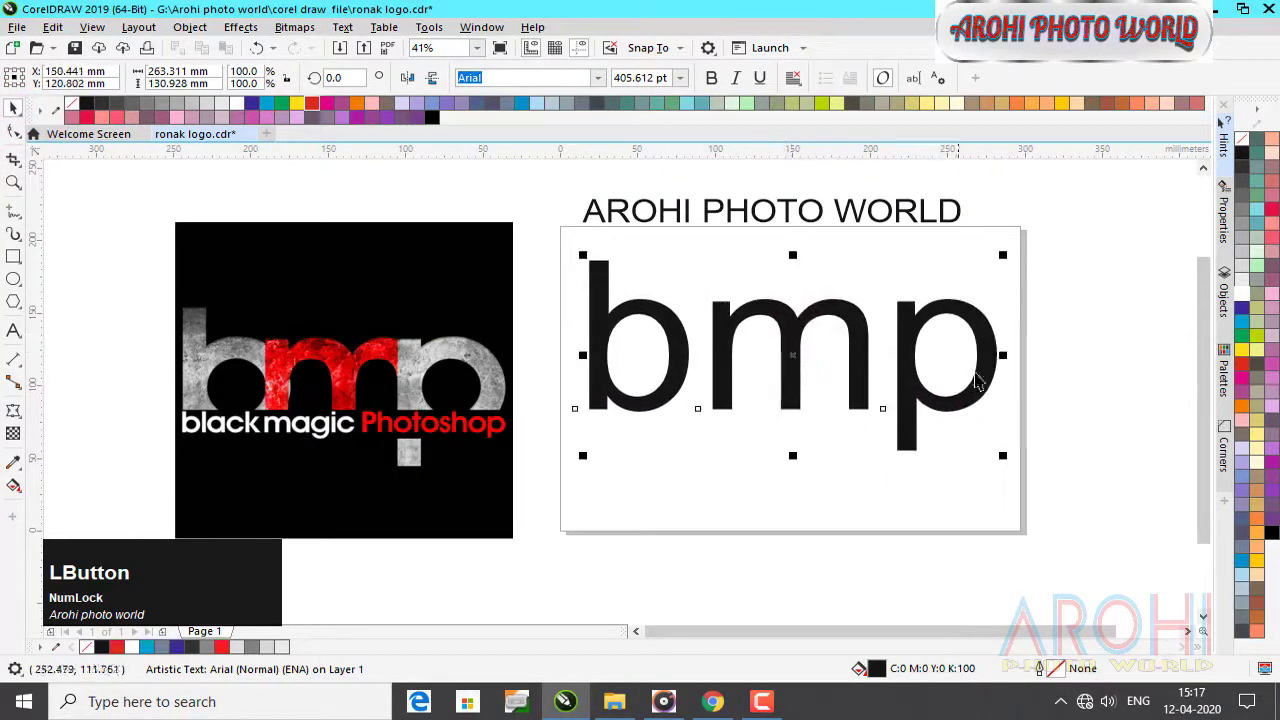
- Make the whole bmp text bold and reposition it so it fits within the page width
drag(997, 363, 588, 354)
click(710, 79)
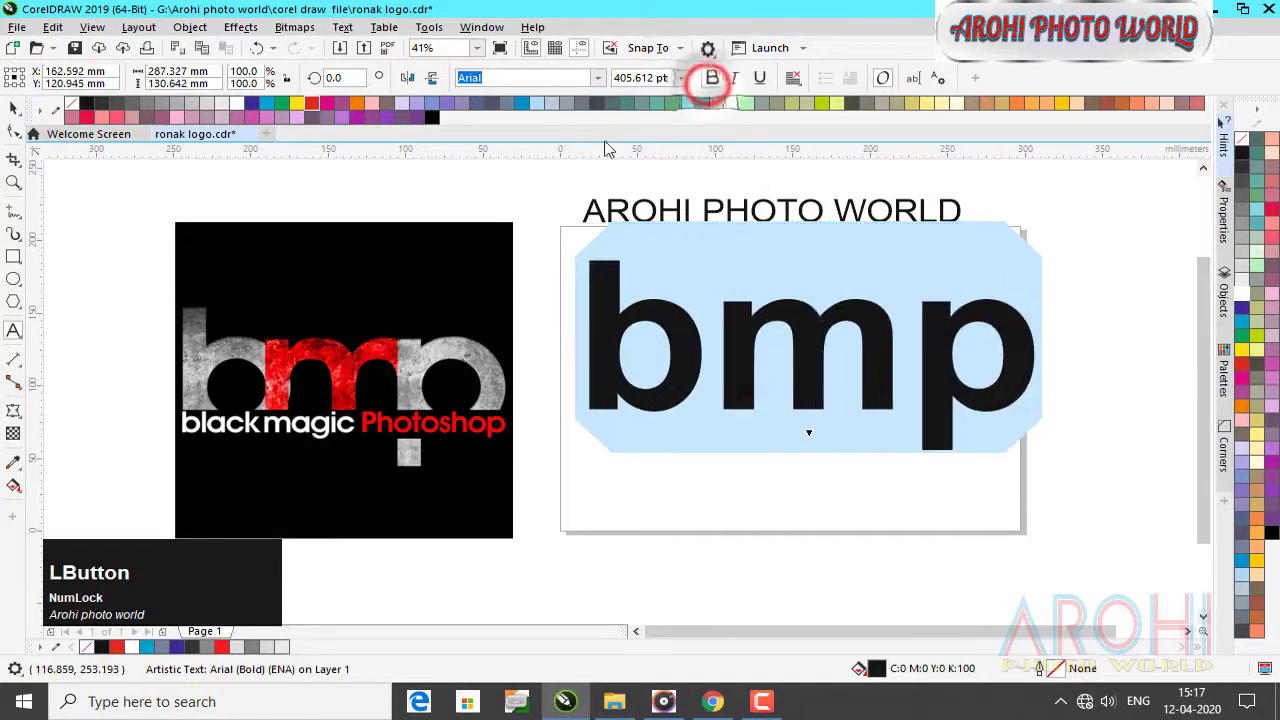
click(14, 108)
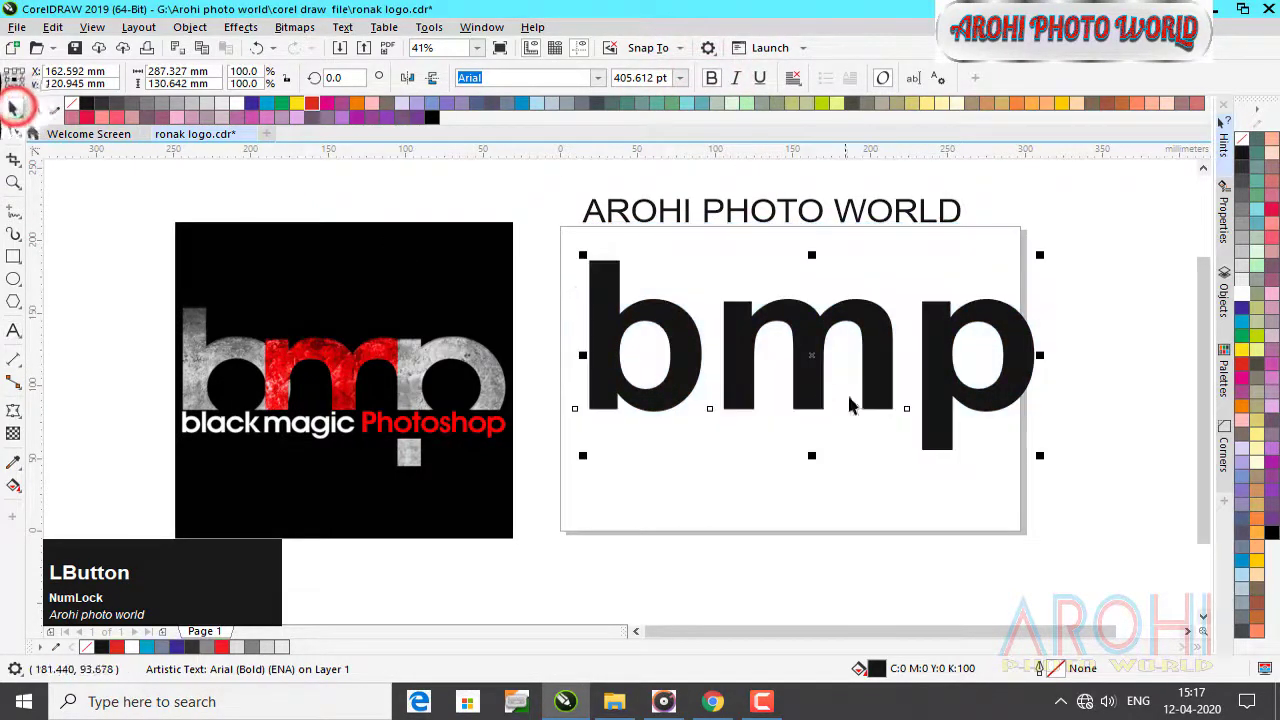
drag(812, 356, 795, 367)
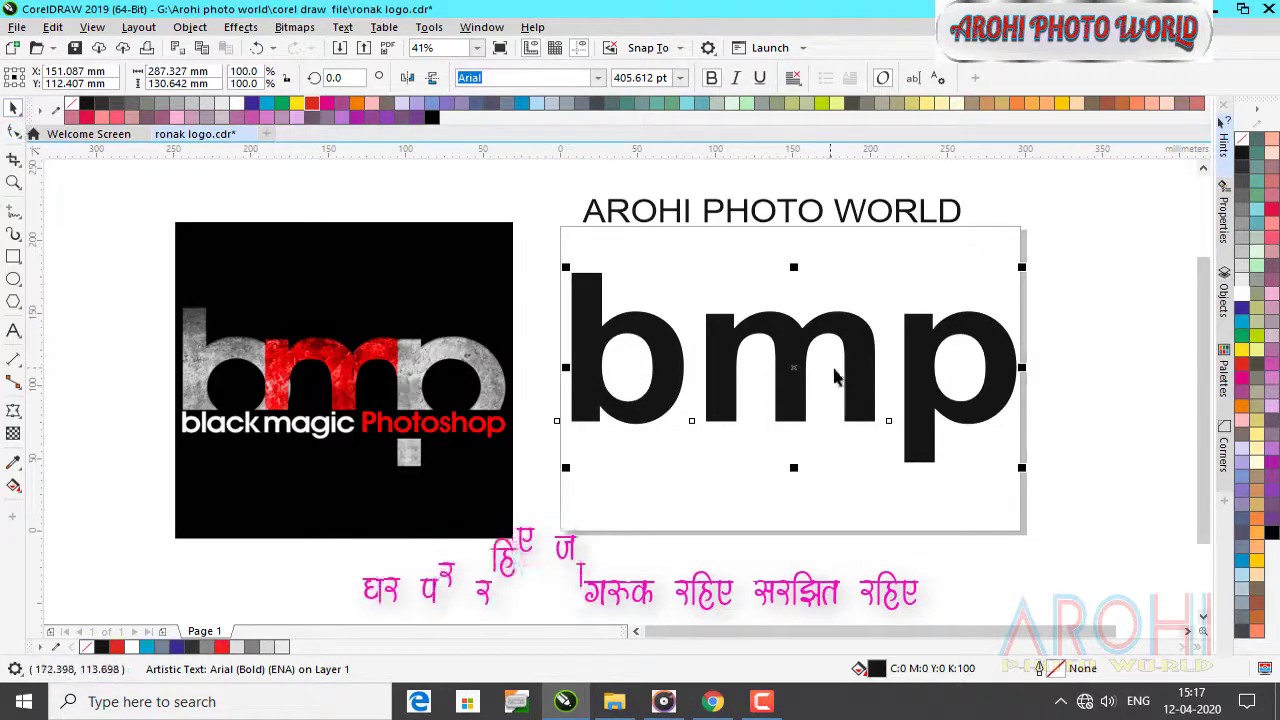
- Break the bmp text apart into letters and slide the m and p leftward so neighbouring letters overlap without a gap
click(190, 27)
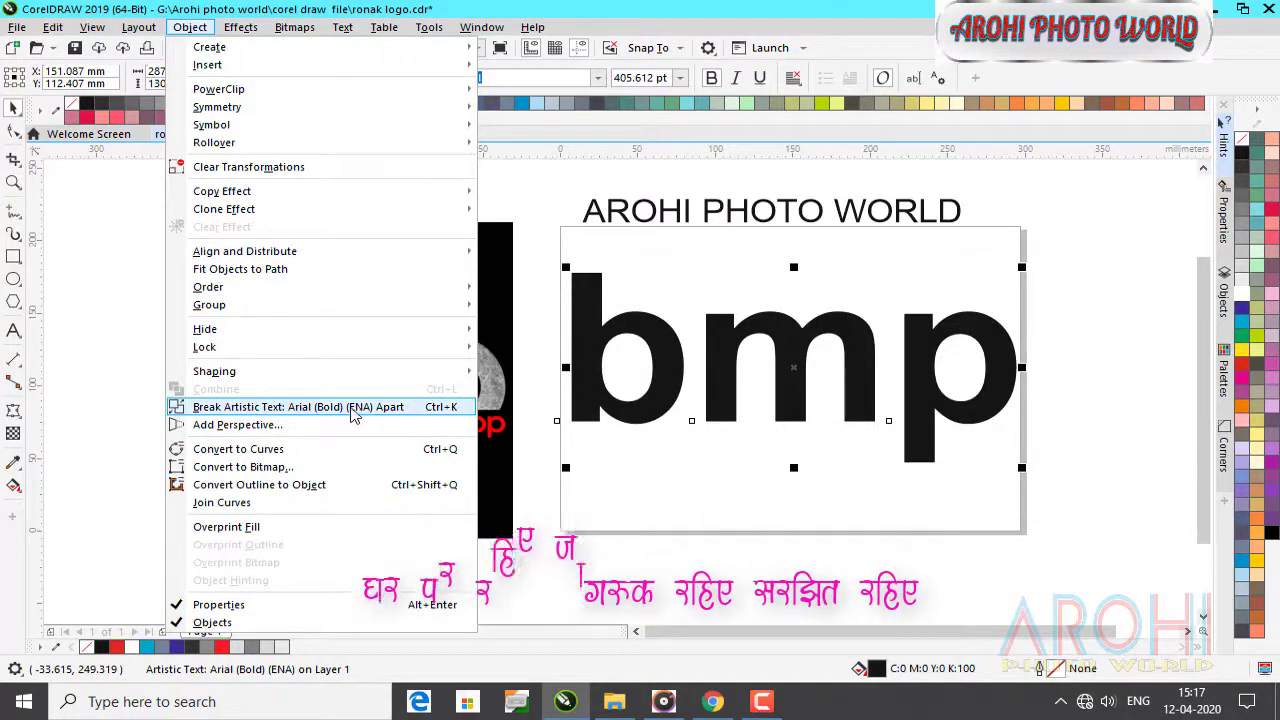
click(350, 408)
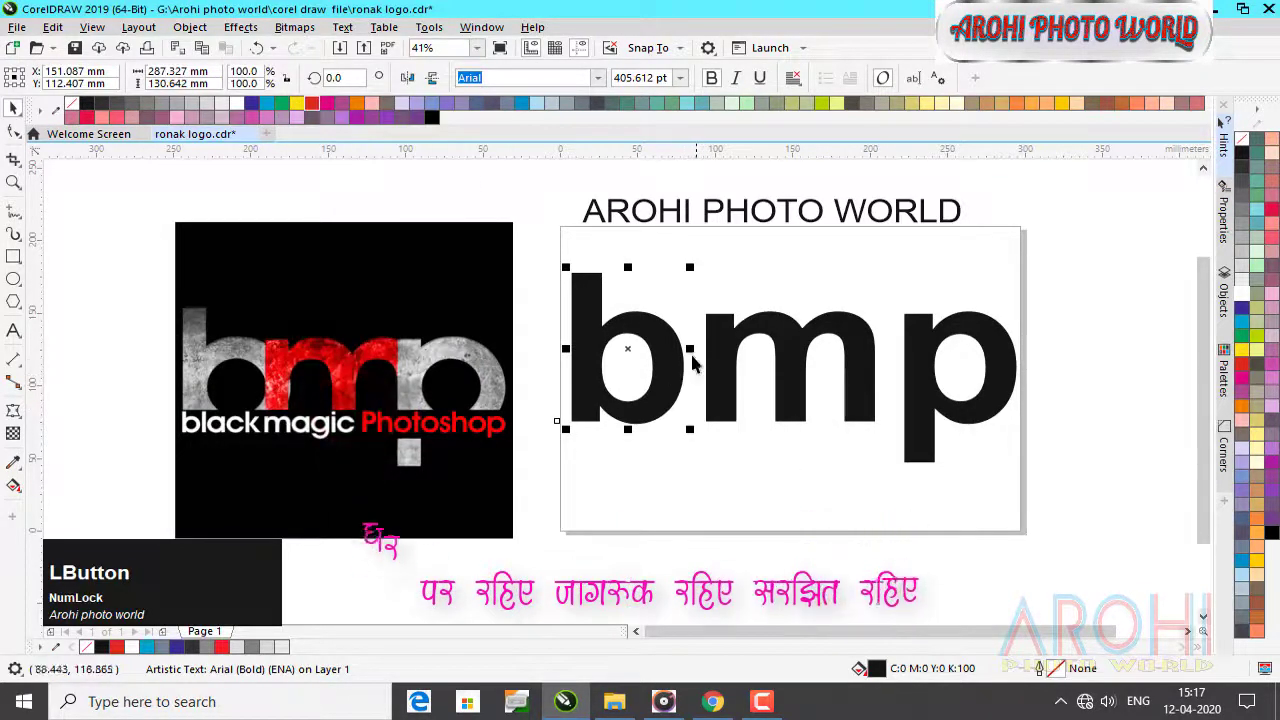
click(783, 340)
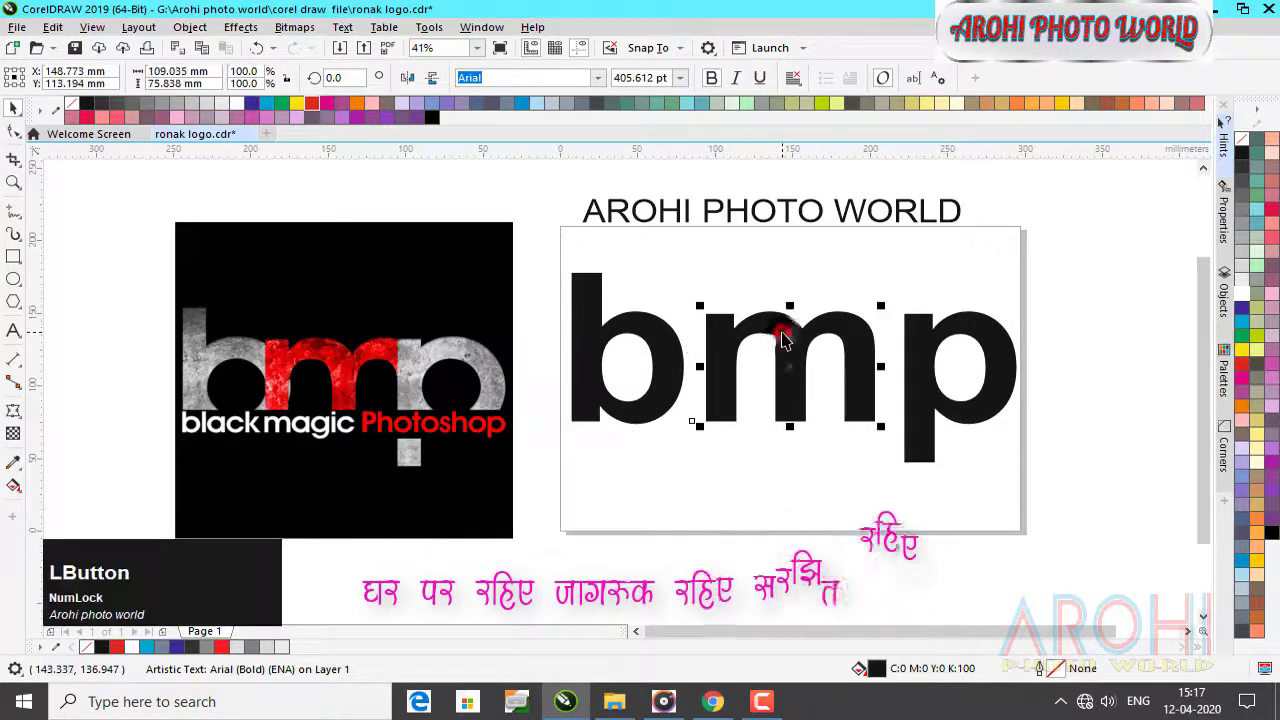
drag(791, 366, 739, 377)
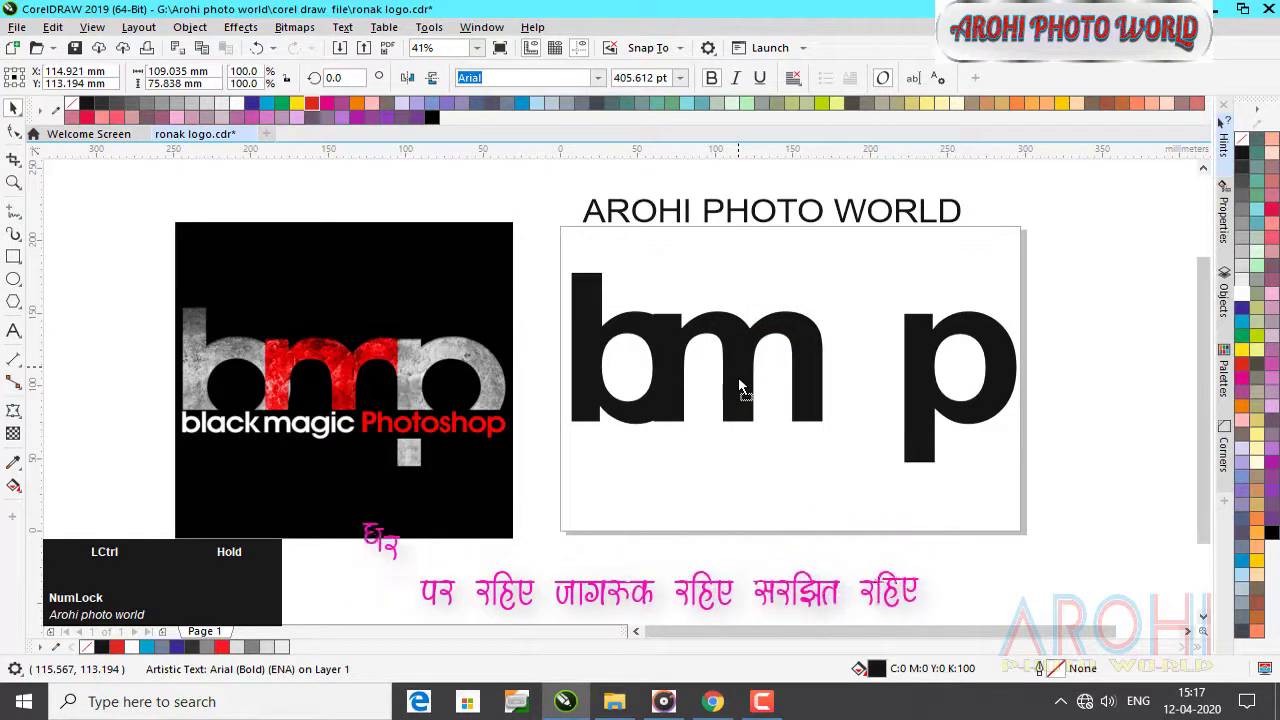
drag(738, 377, 738, 377)
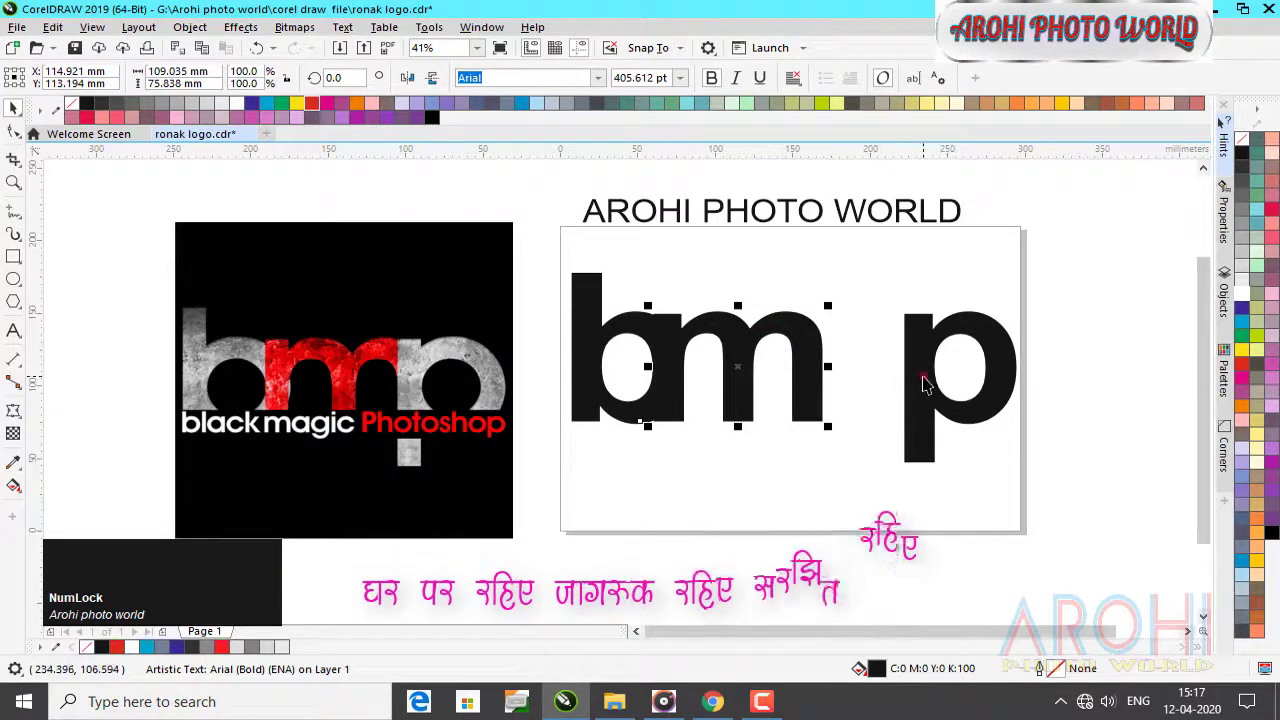
click(924, 385)
drag(960, 383, 858, 394)
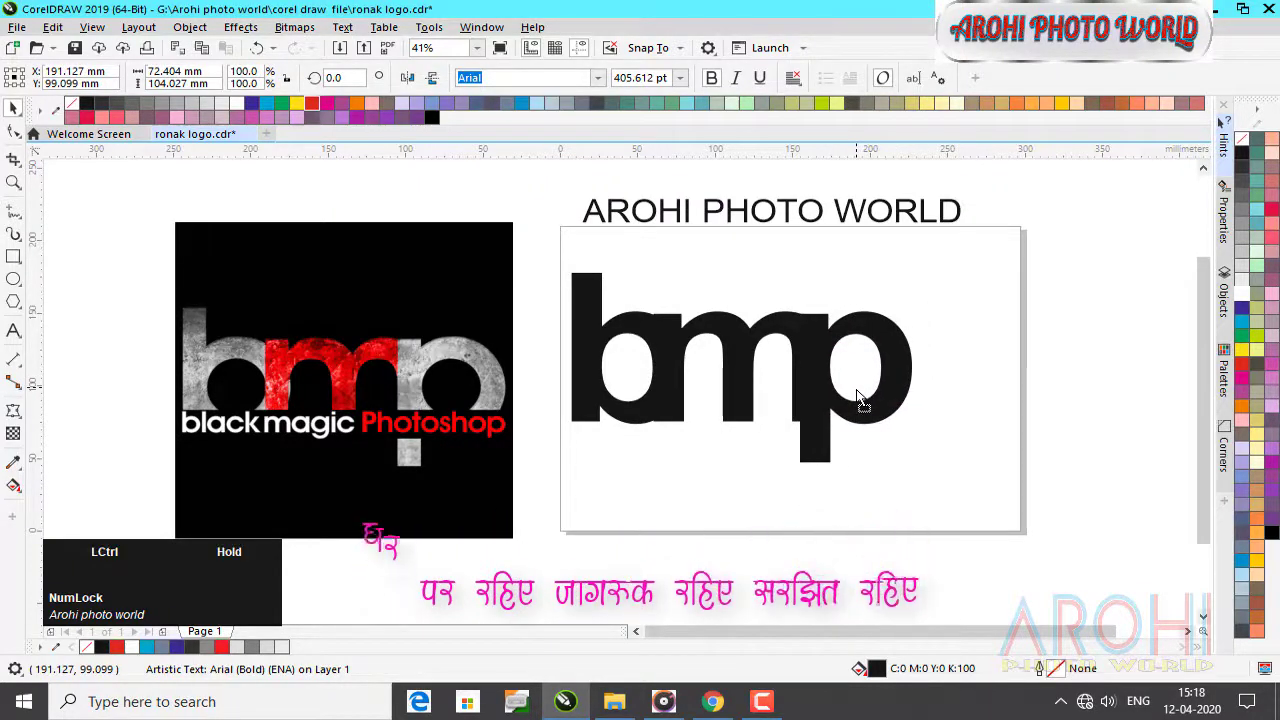
drag(858, 396, 852, 397)
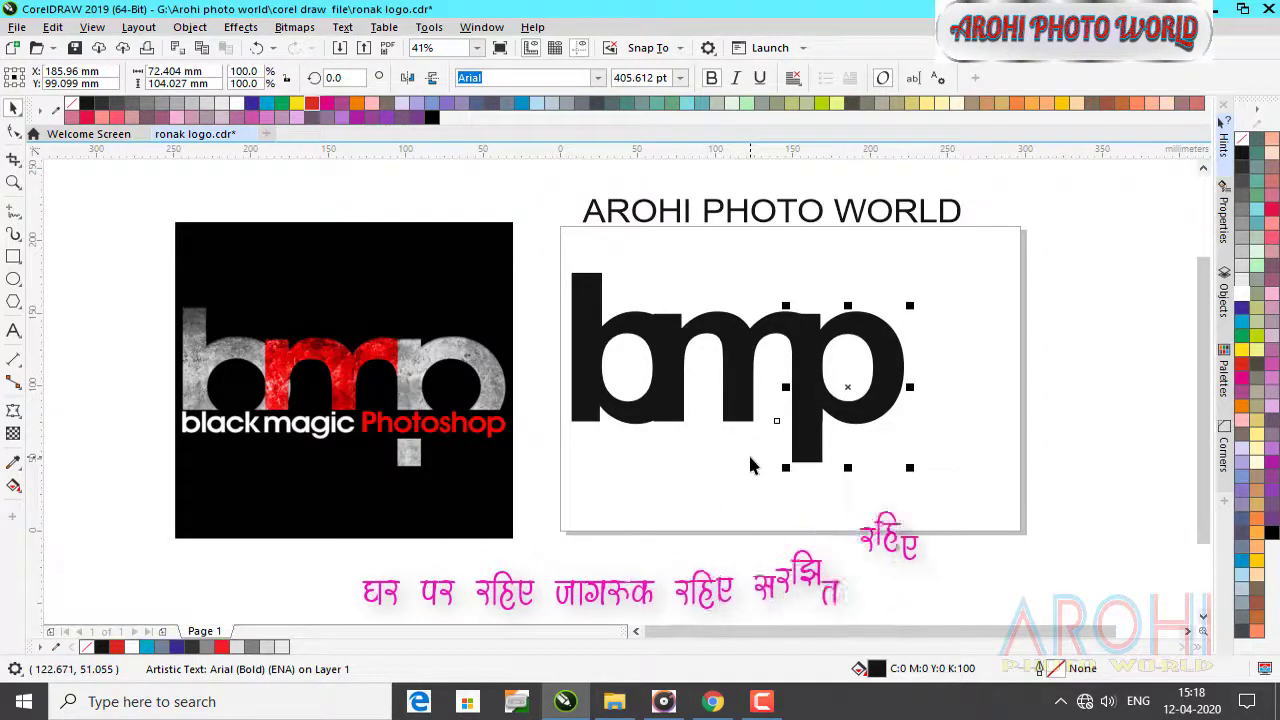
- Fill the m with red, the p with 10% Black and the b with 20% Black
click(737, 357)
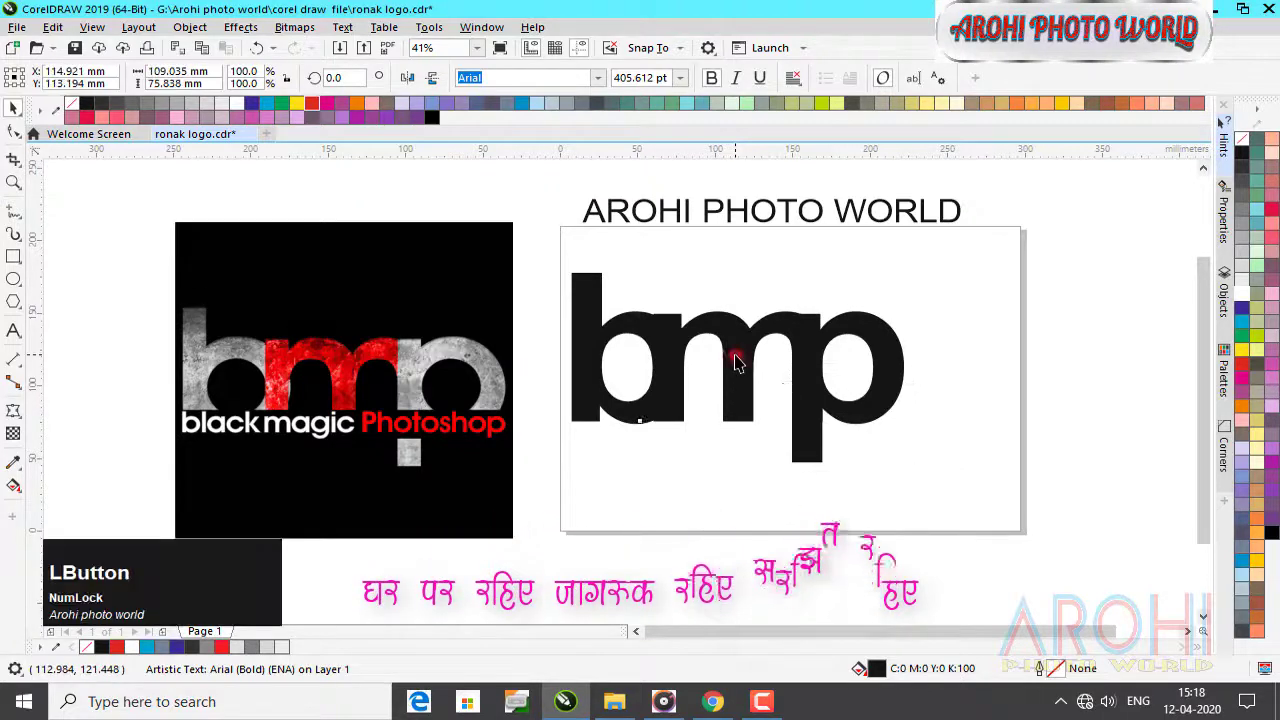
click(221, 647)
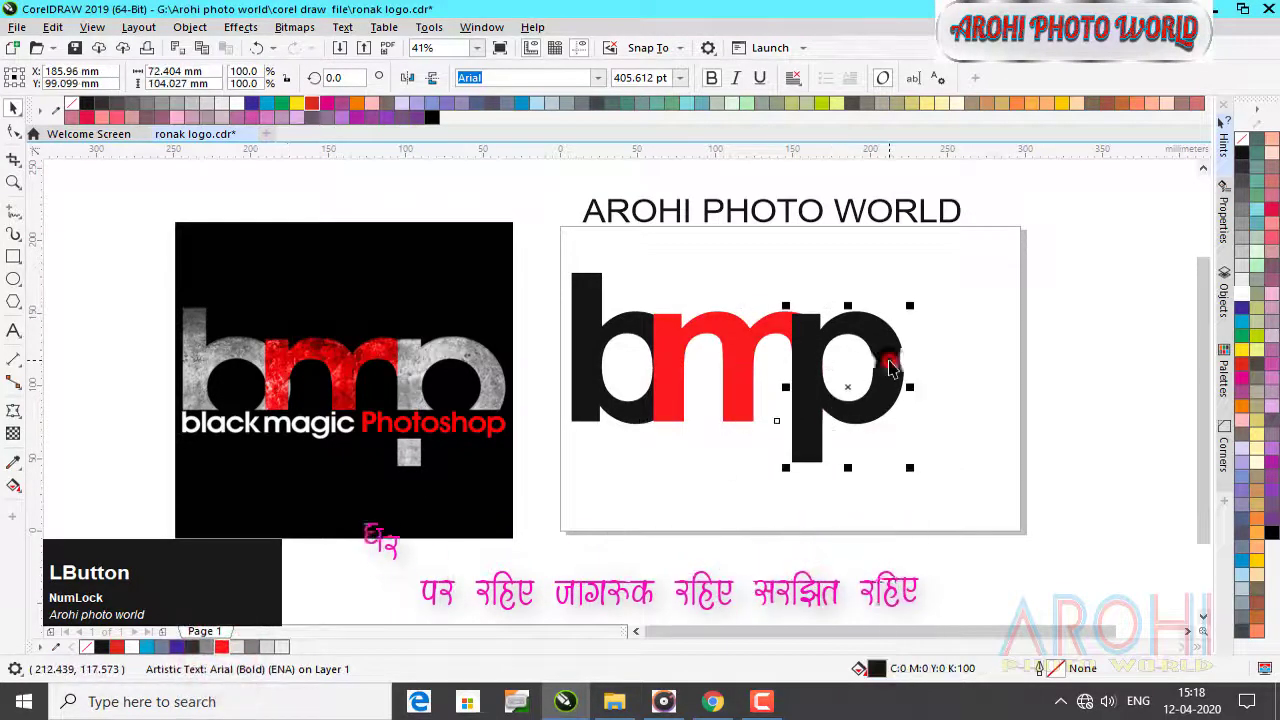
click(283, 647)
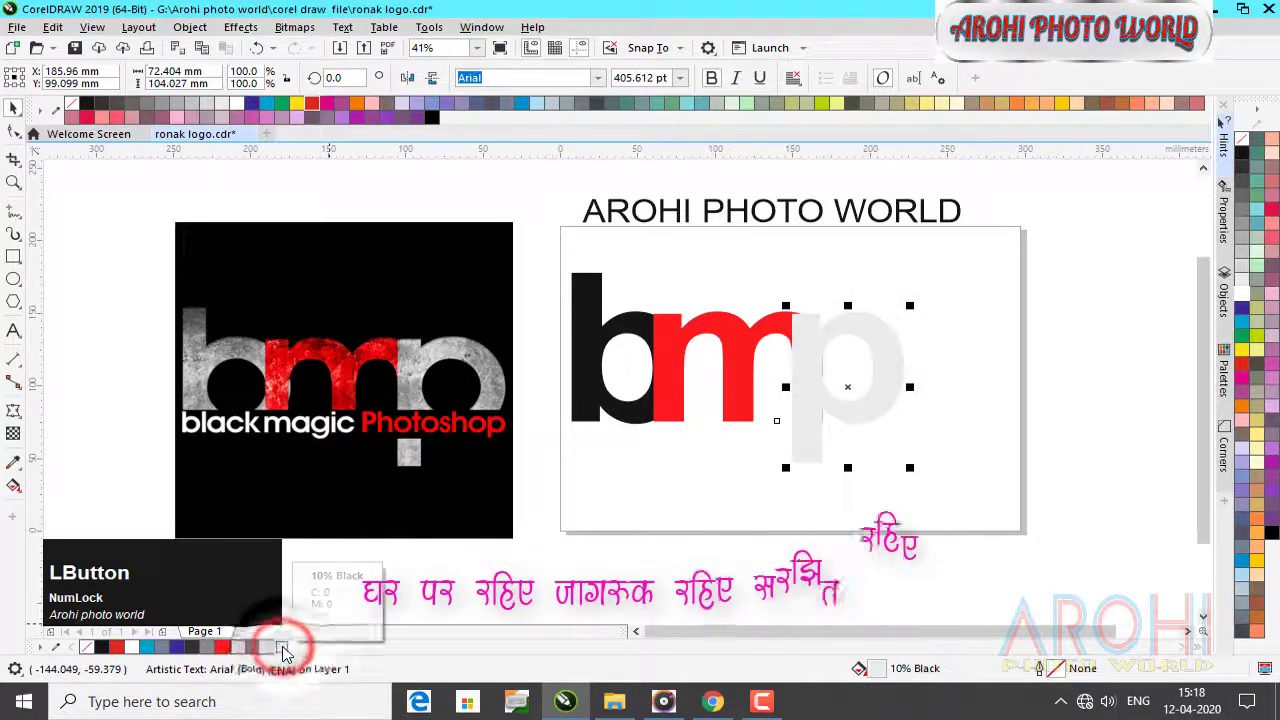
click(589, 370)
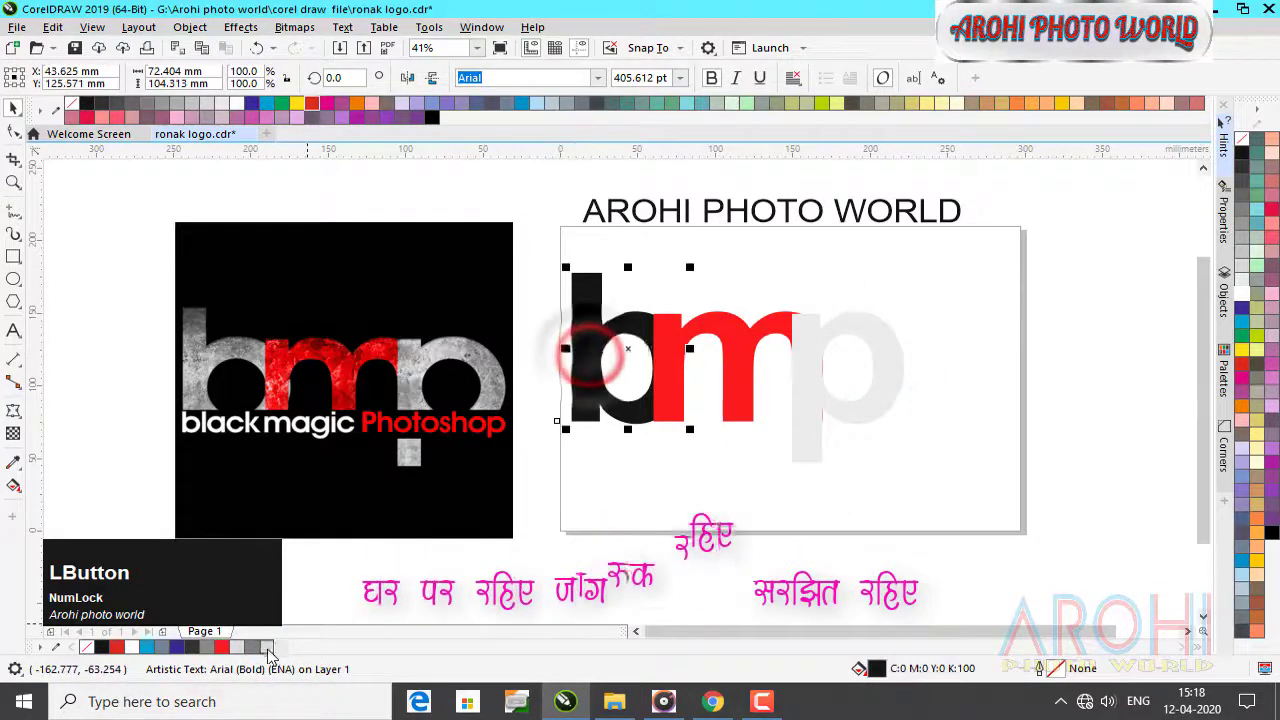
click(266, 647)
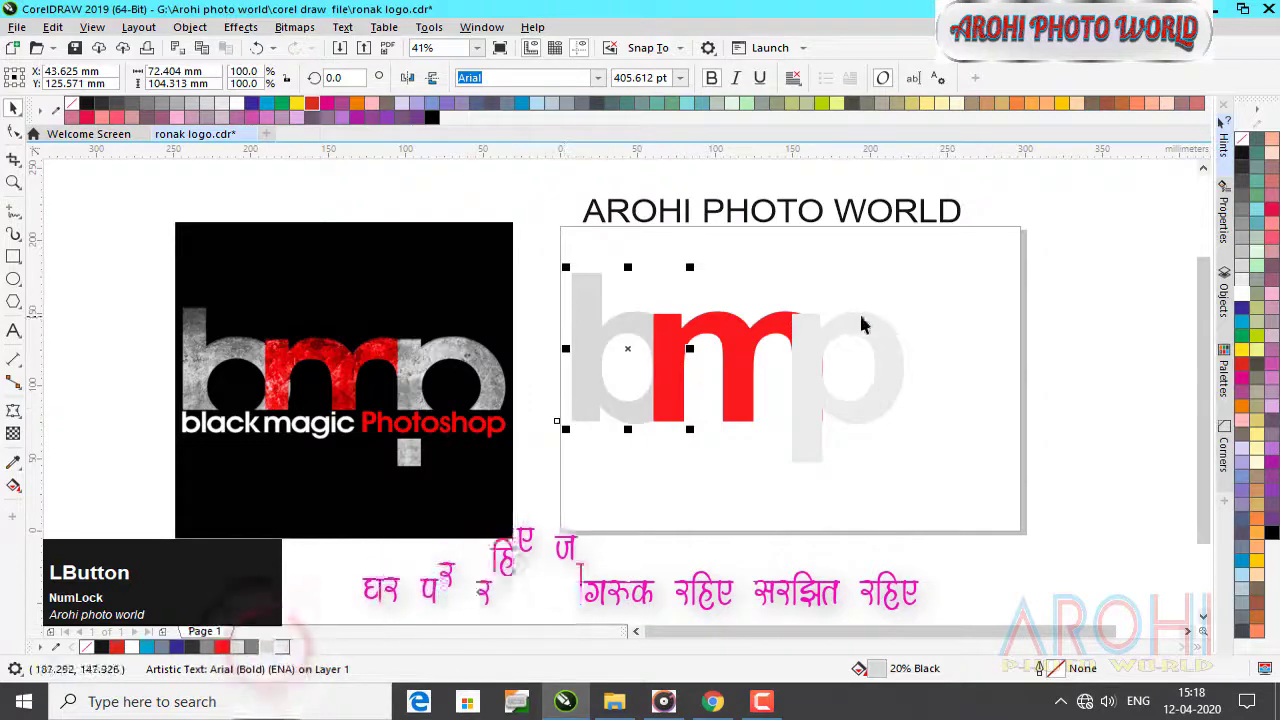
- Draw a black-filled rectangle about 302 × 198 mm around the letters and send it to the back of the layer
click(14, 256)
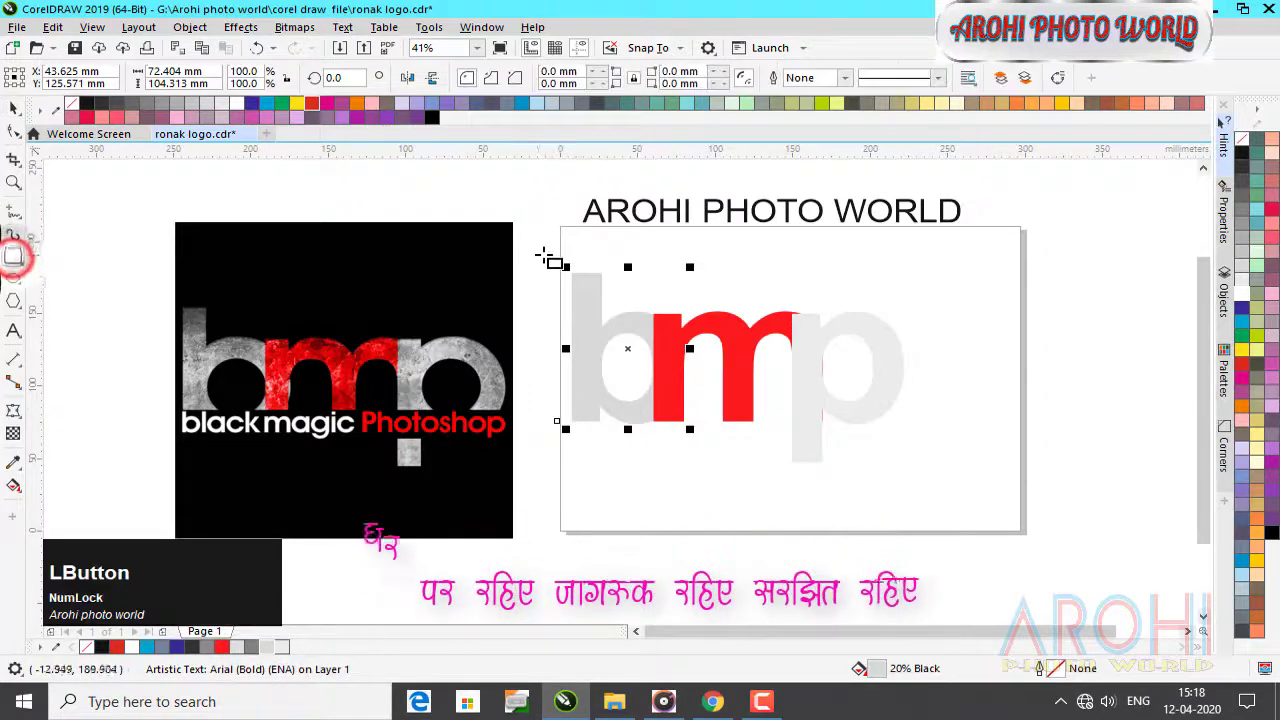
drag(553, 244, 1020, 532)
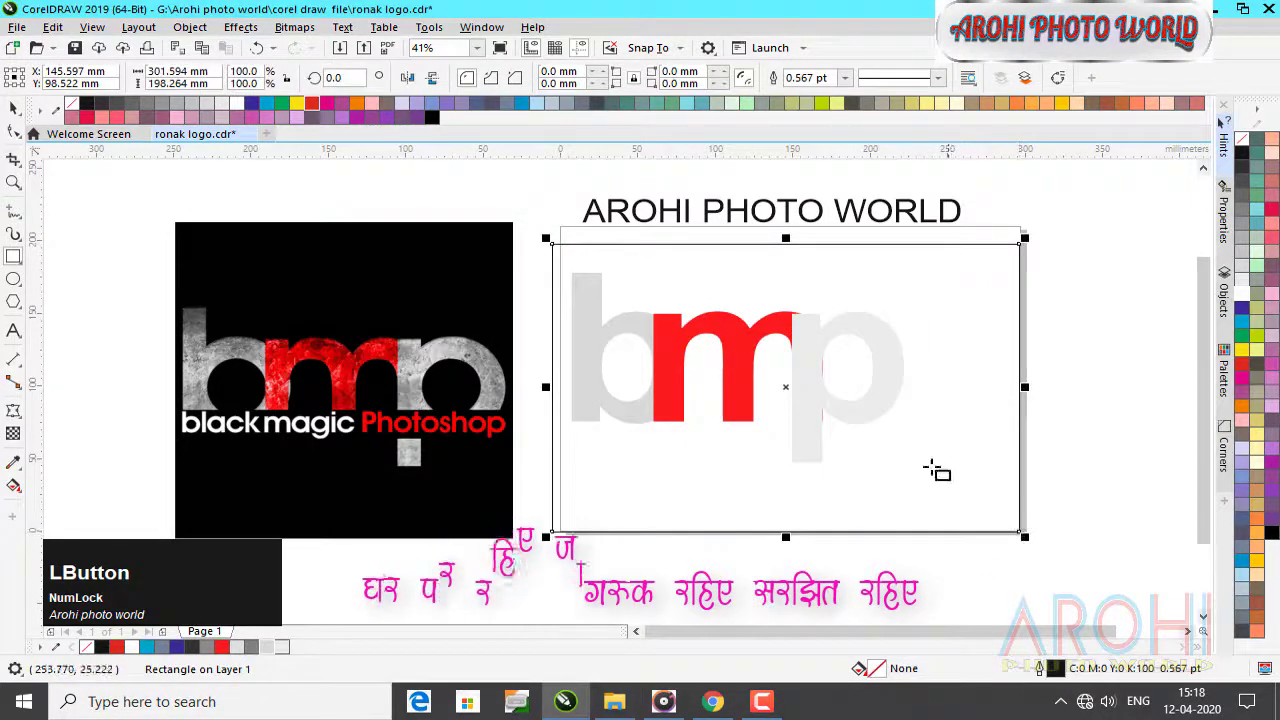
right_click(826, 289)
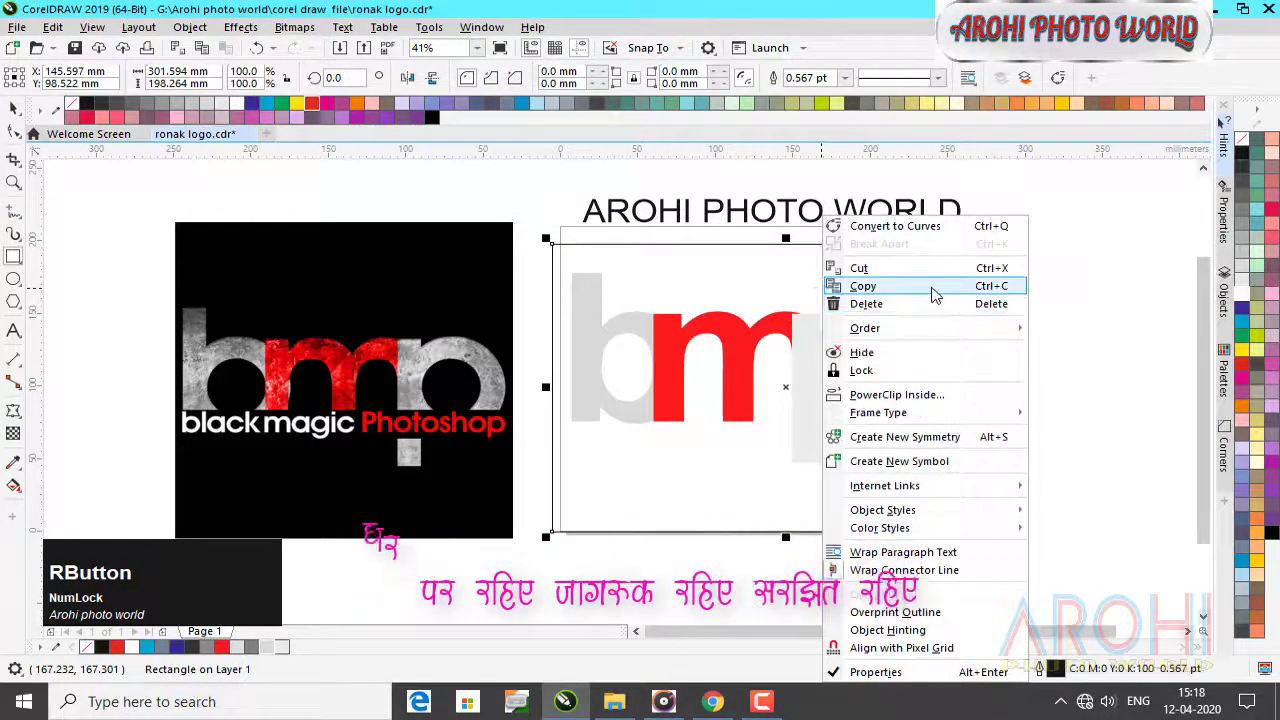
mouse_move(940, 330)
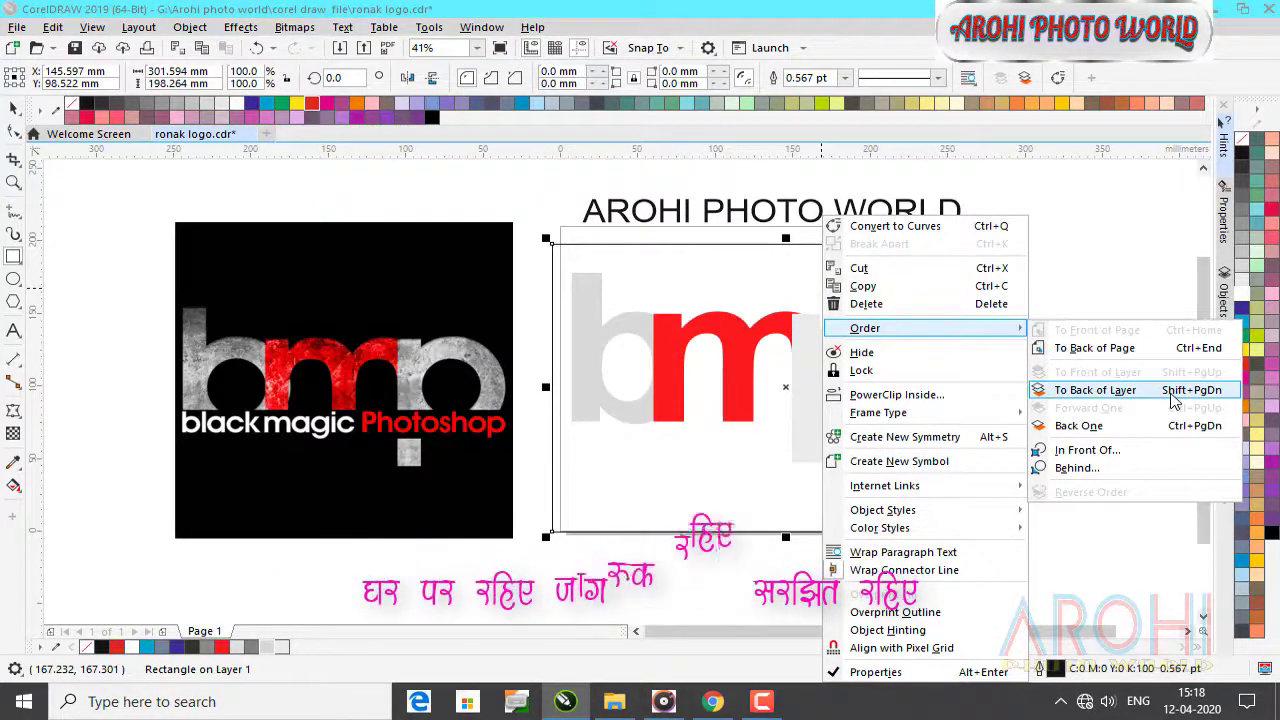
click(1173, 393)
click(1242, 148)
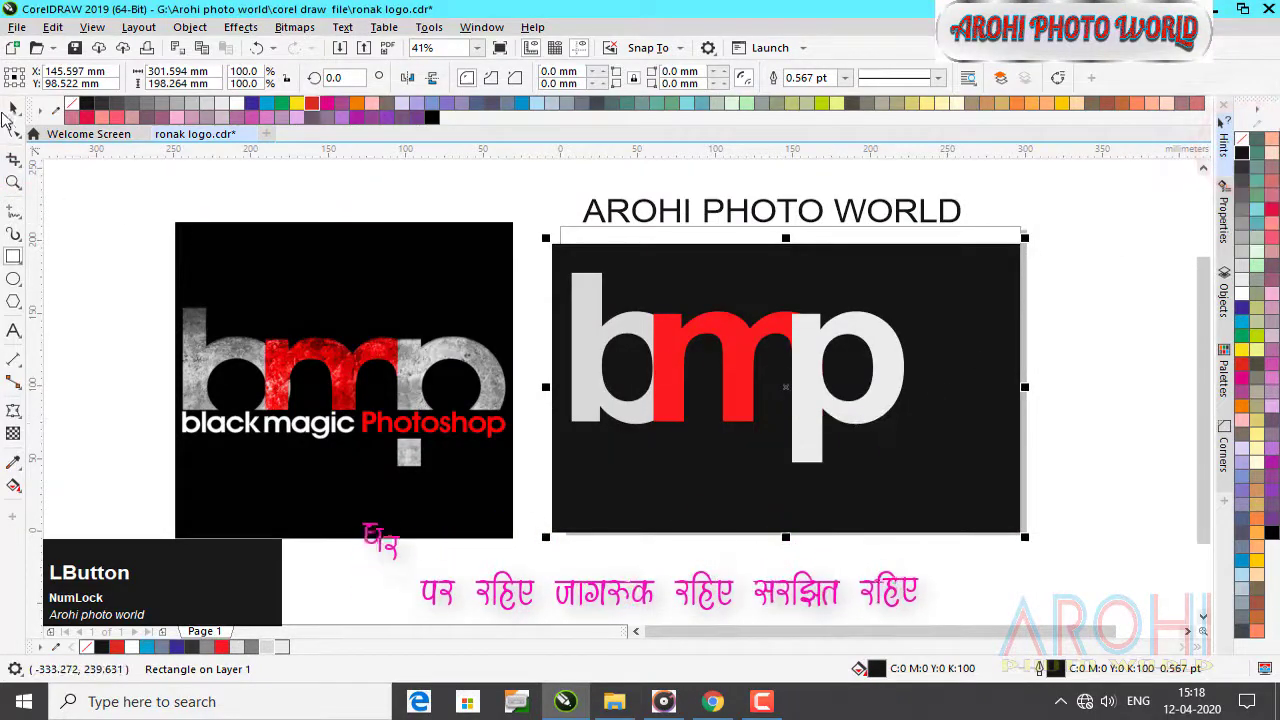
- Scale the three letters together to about 264 × 161 mm and centre them on the black rectangle
click(13, 107)
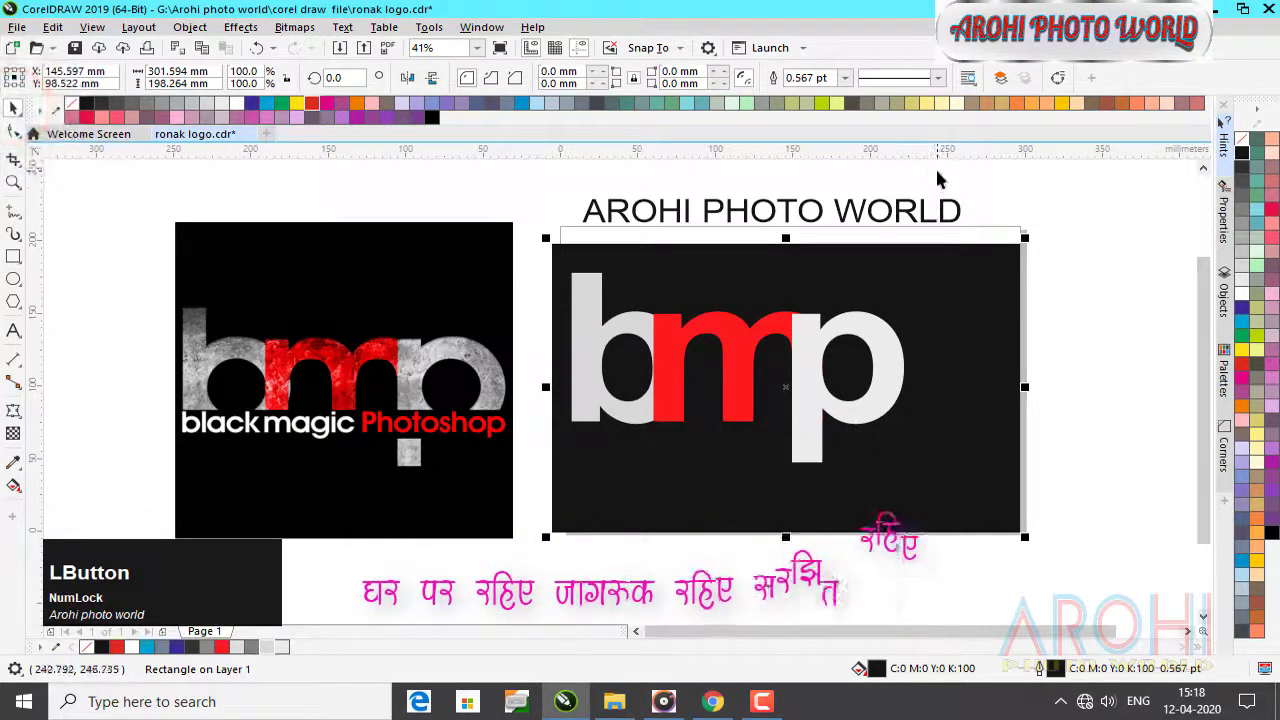
drag(938, 178, 558, 506)
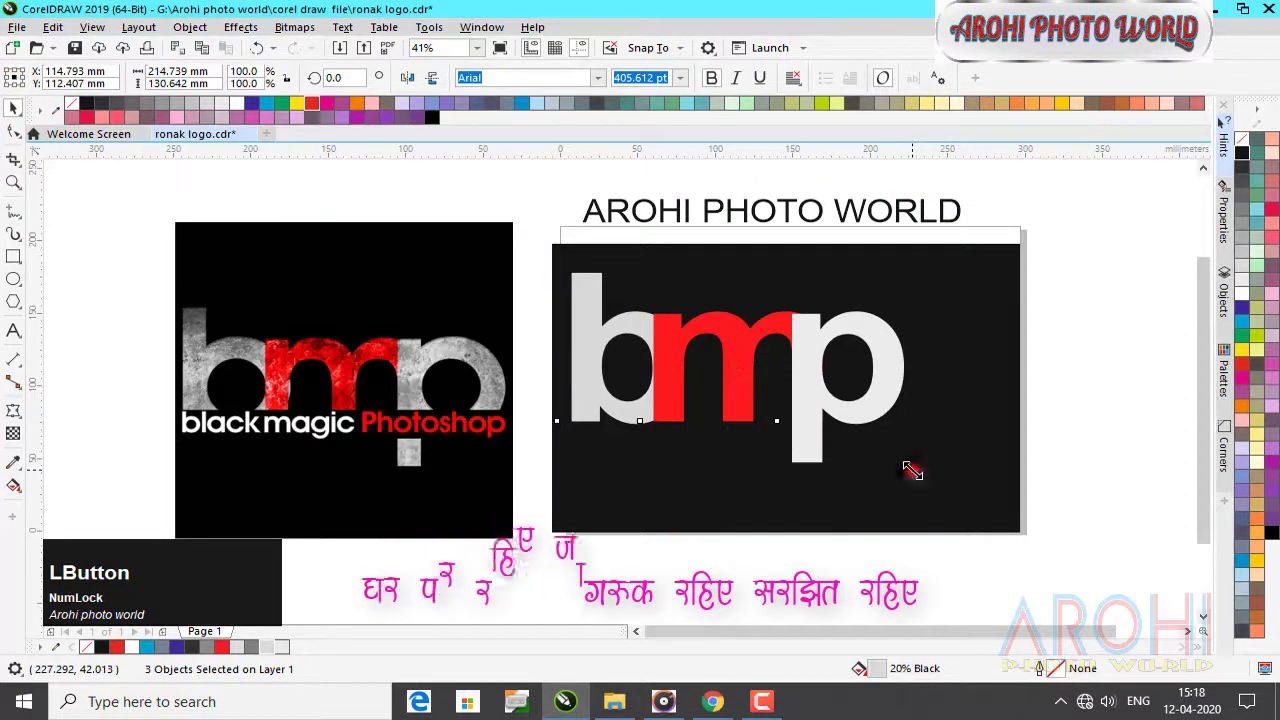
drag(910, 468, 1038, 515)
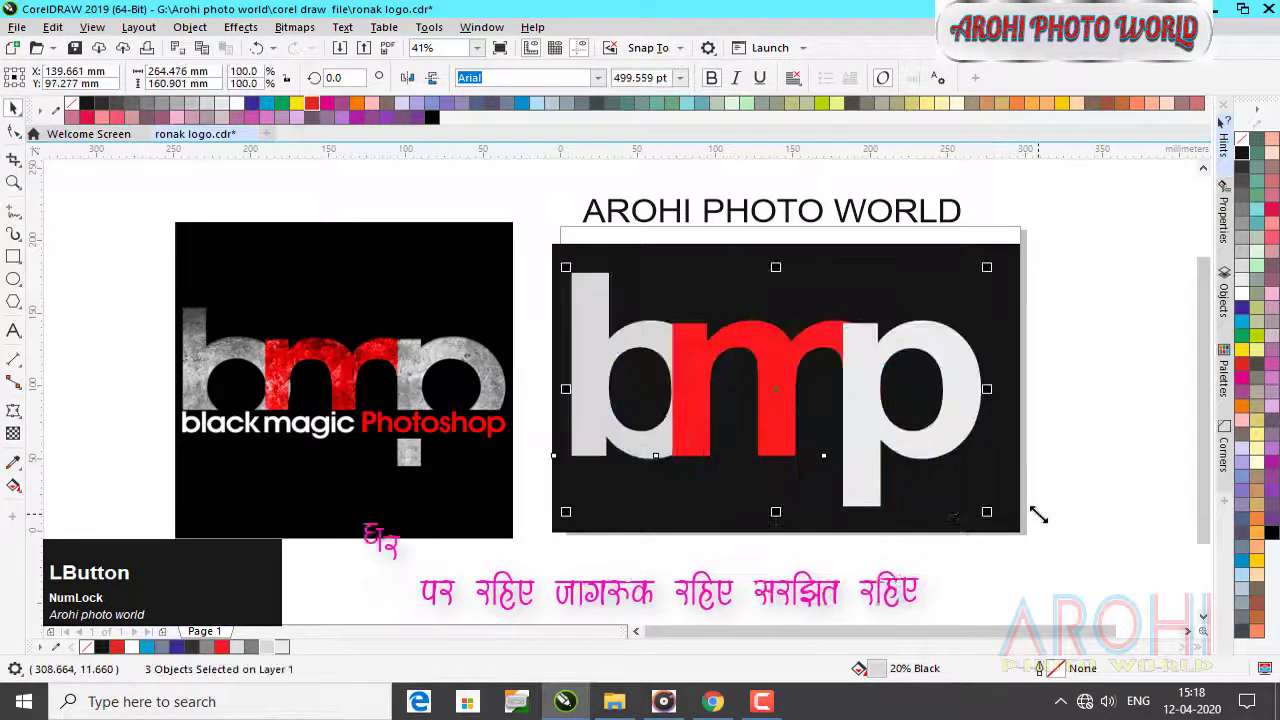
drag(792, 440, 782, 377)
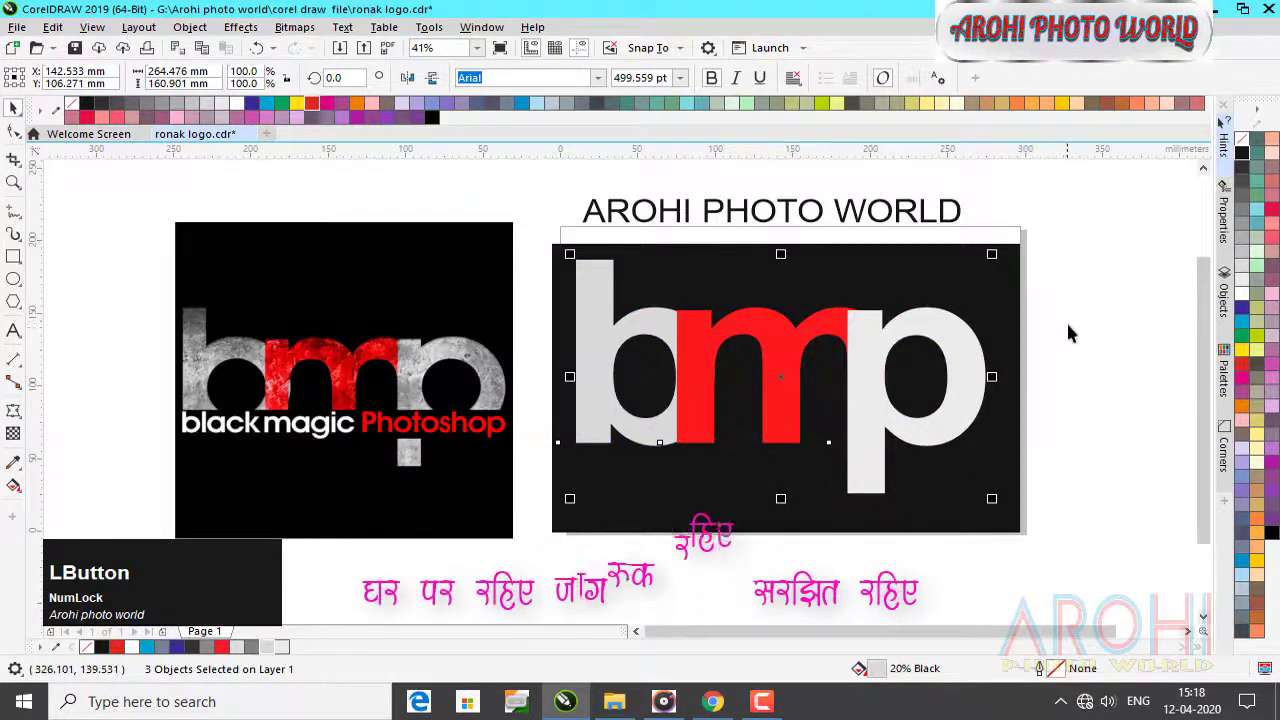
click(163, 205)
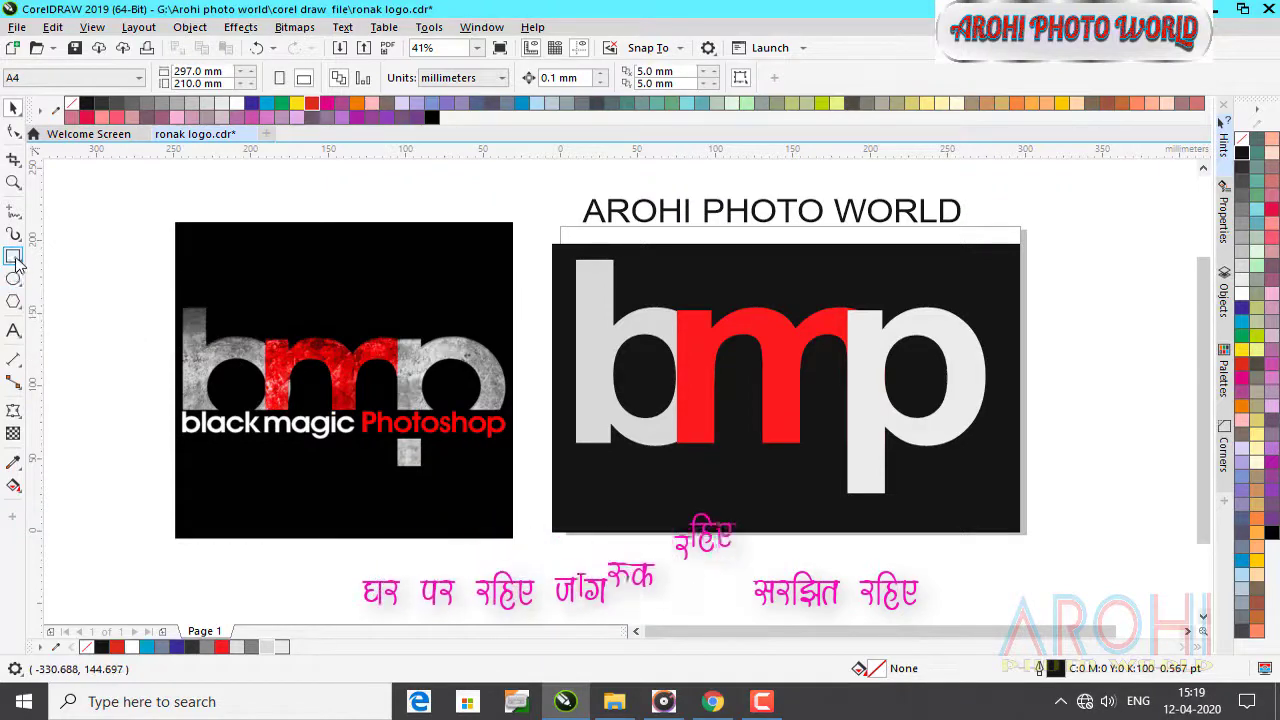
- Draw a band about 289 × 26 mm across the lower part of the letters, nudge it down 4 mm and fill it with 100% black
click(13, 281)
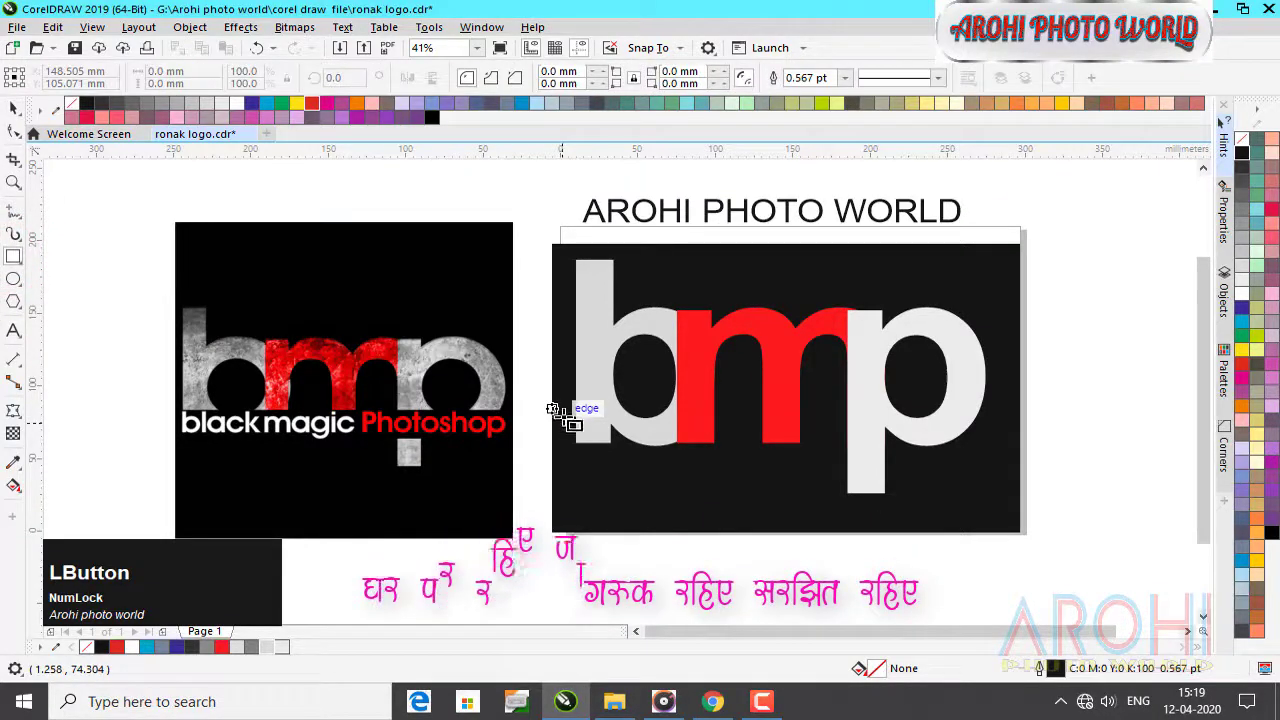
drag(553, 406, 1009, 444)
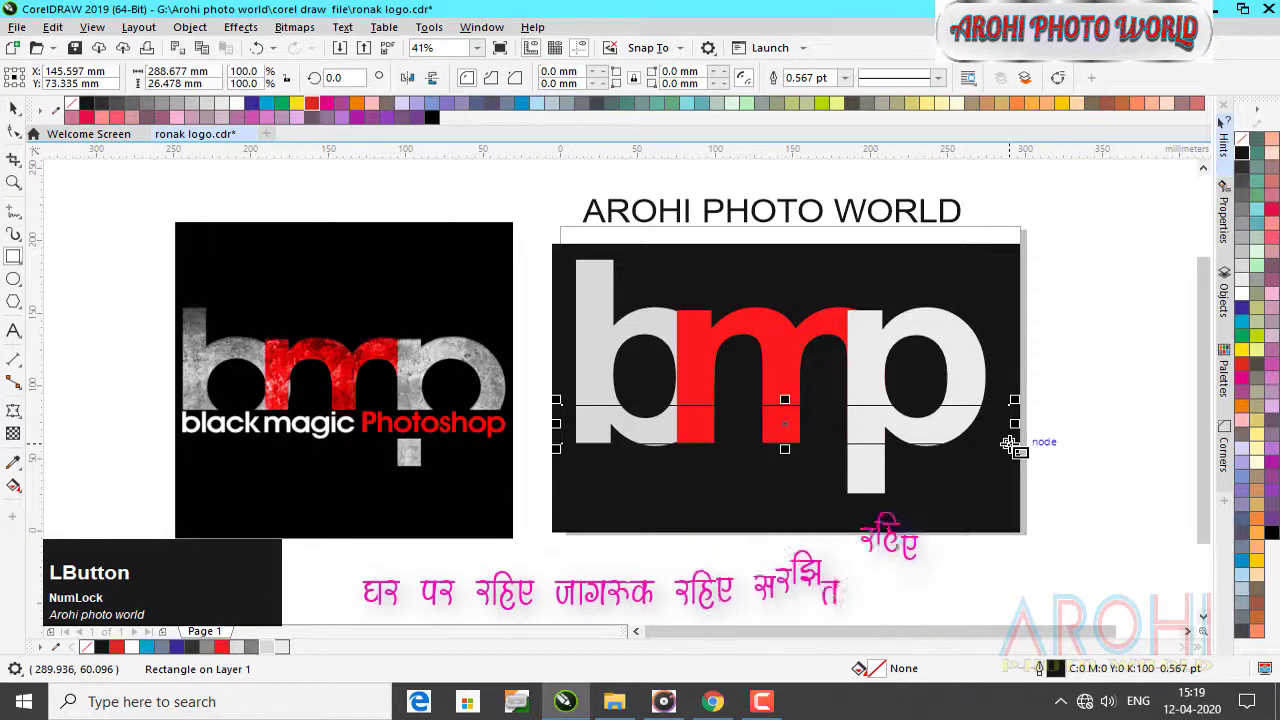
key(Down)
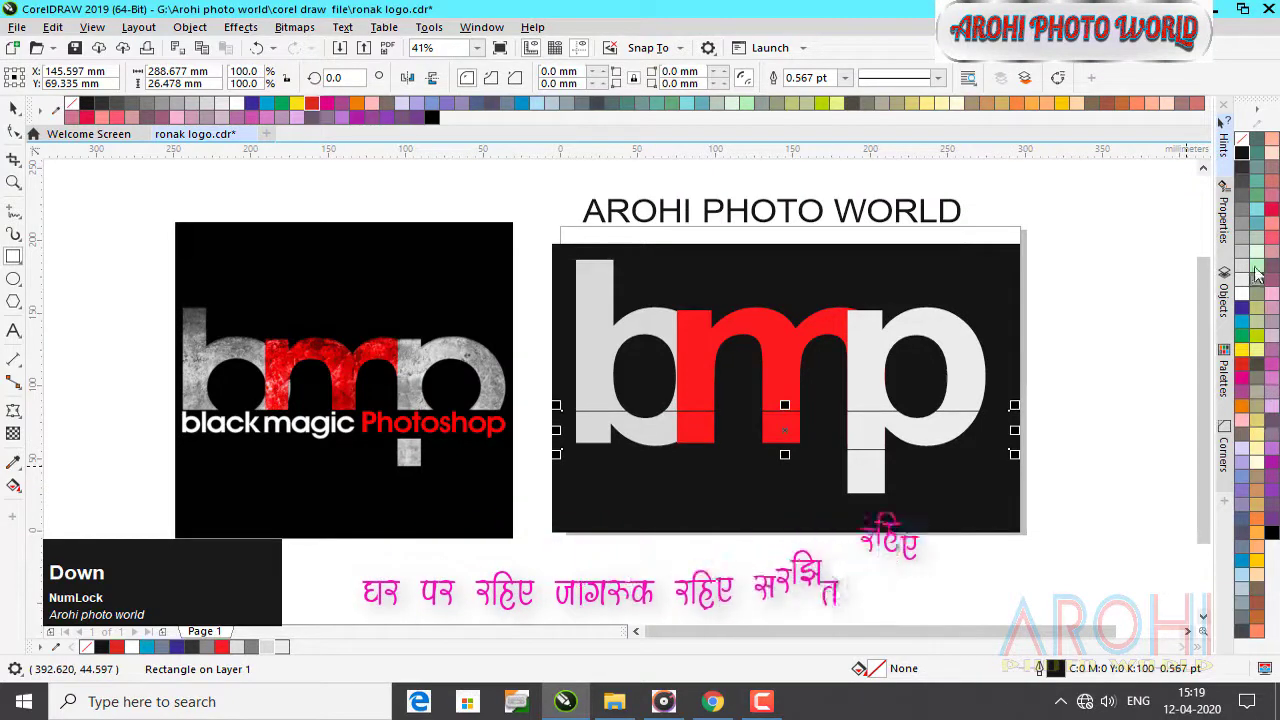
click(1243, 168)
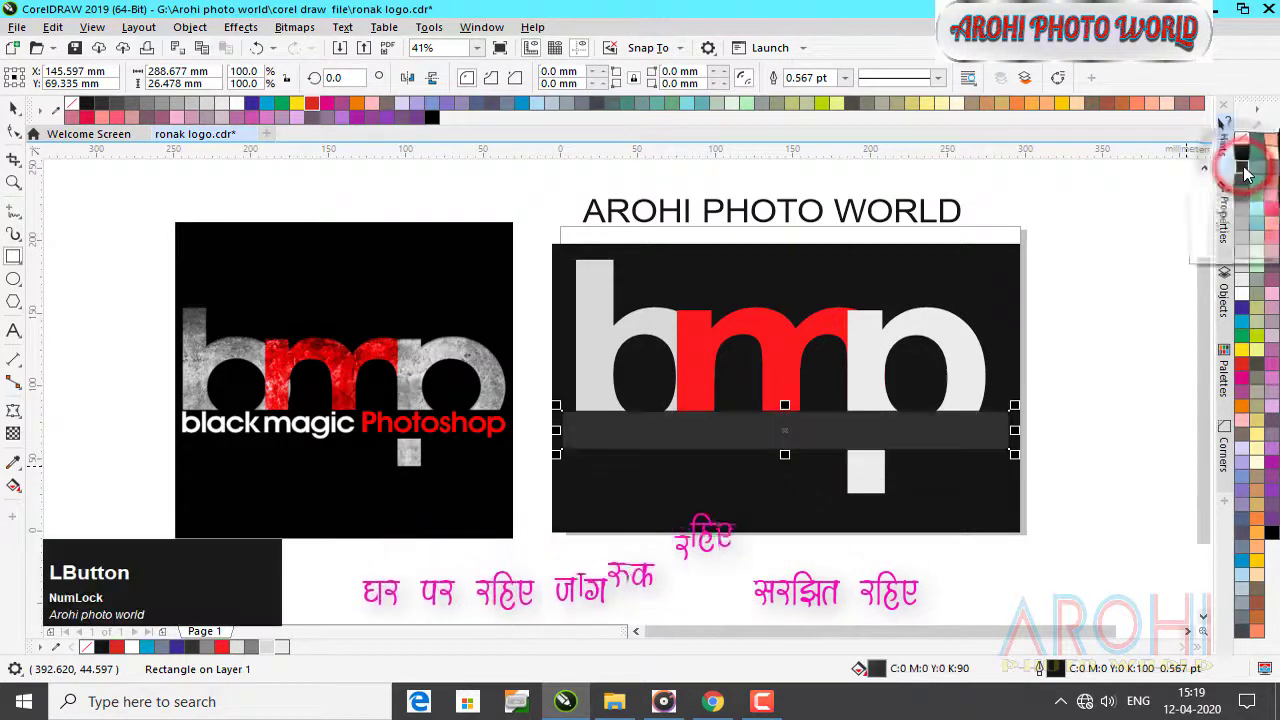
click(1241, 152)
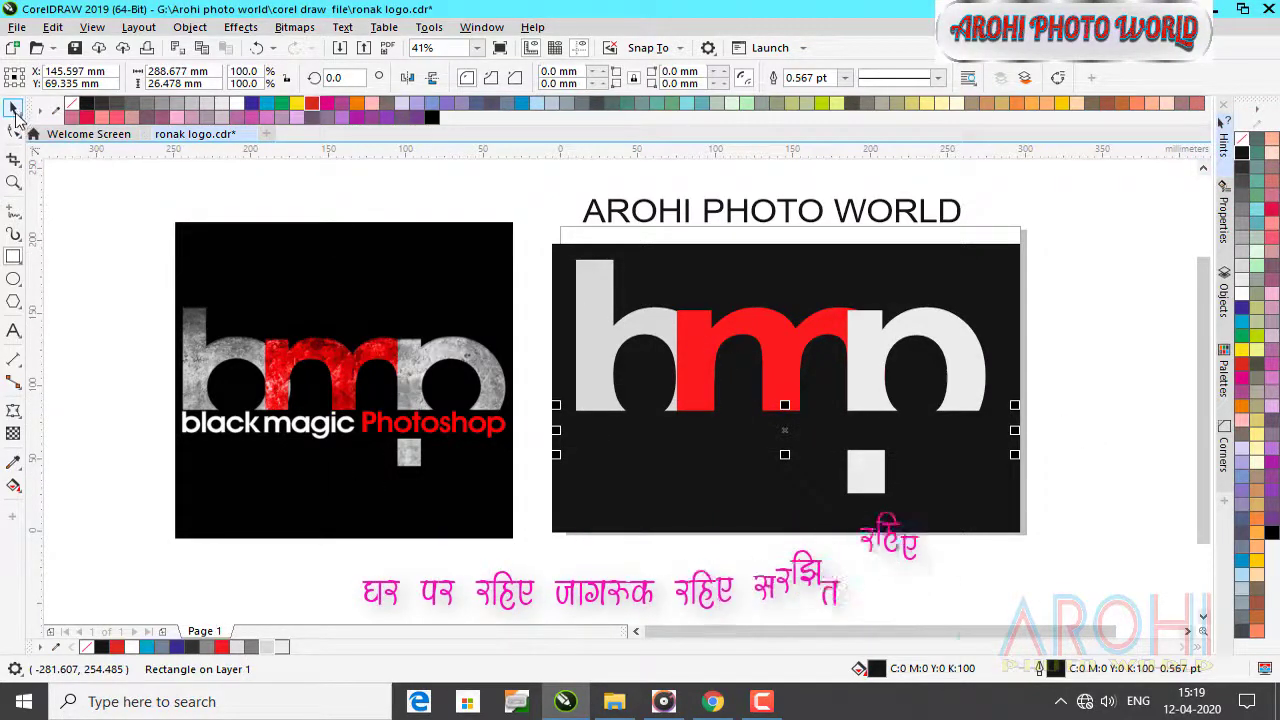
click(15, 112)
click(118, 241)
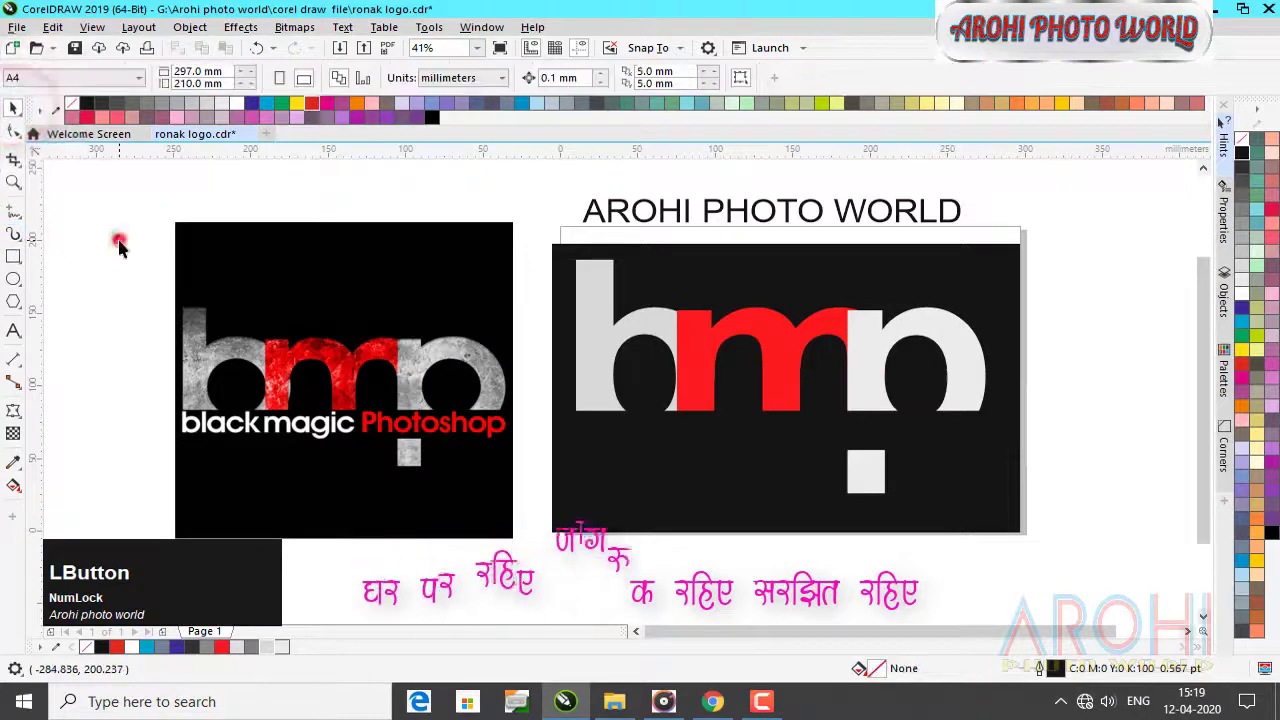
- Use Smart Fill to create separate blue-grey shapes from the b, the m, the p, the p's lower square and the band
click(15, 488)
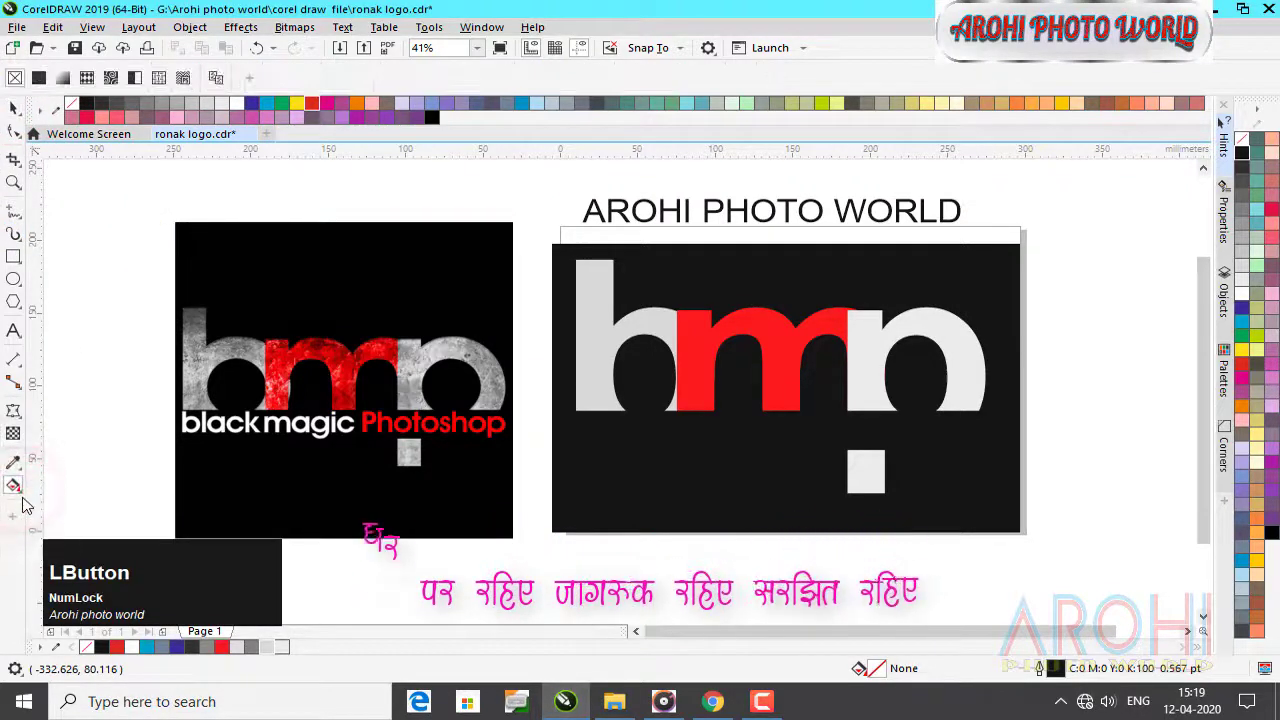
click(22, 496)
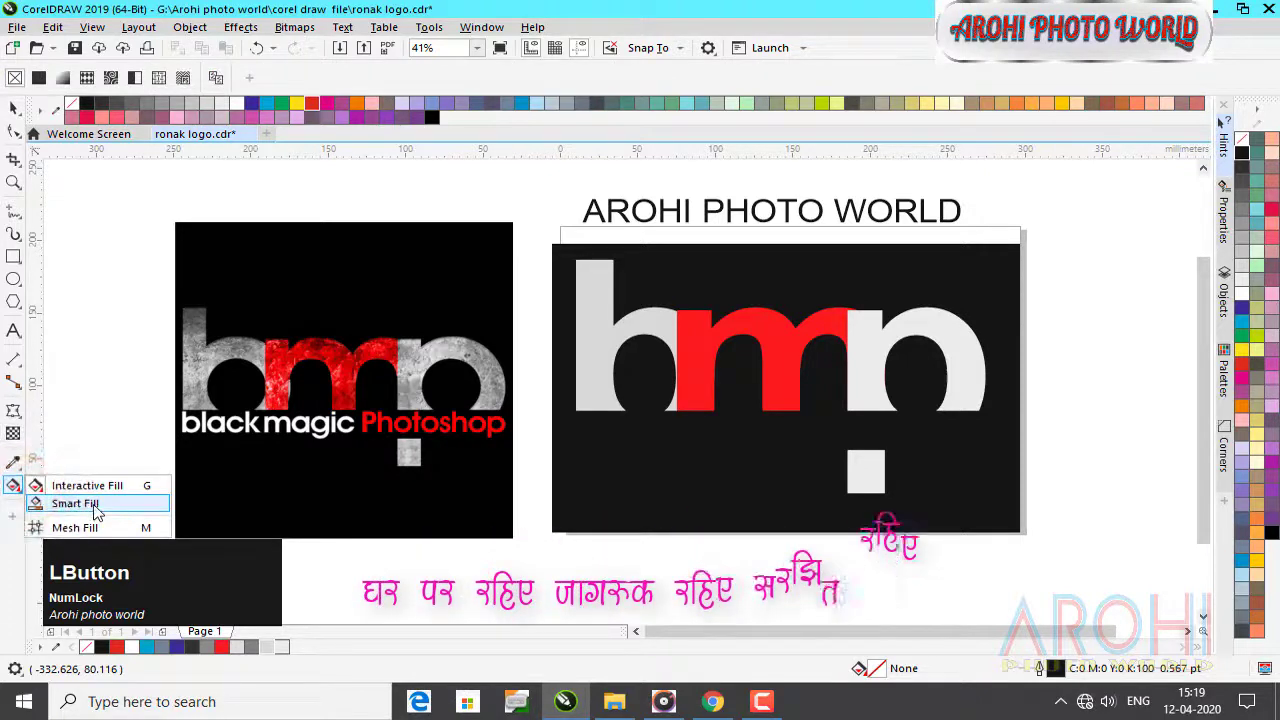
click(93, 503)
click(607, 320)
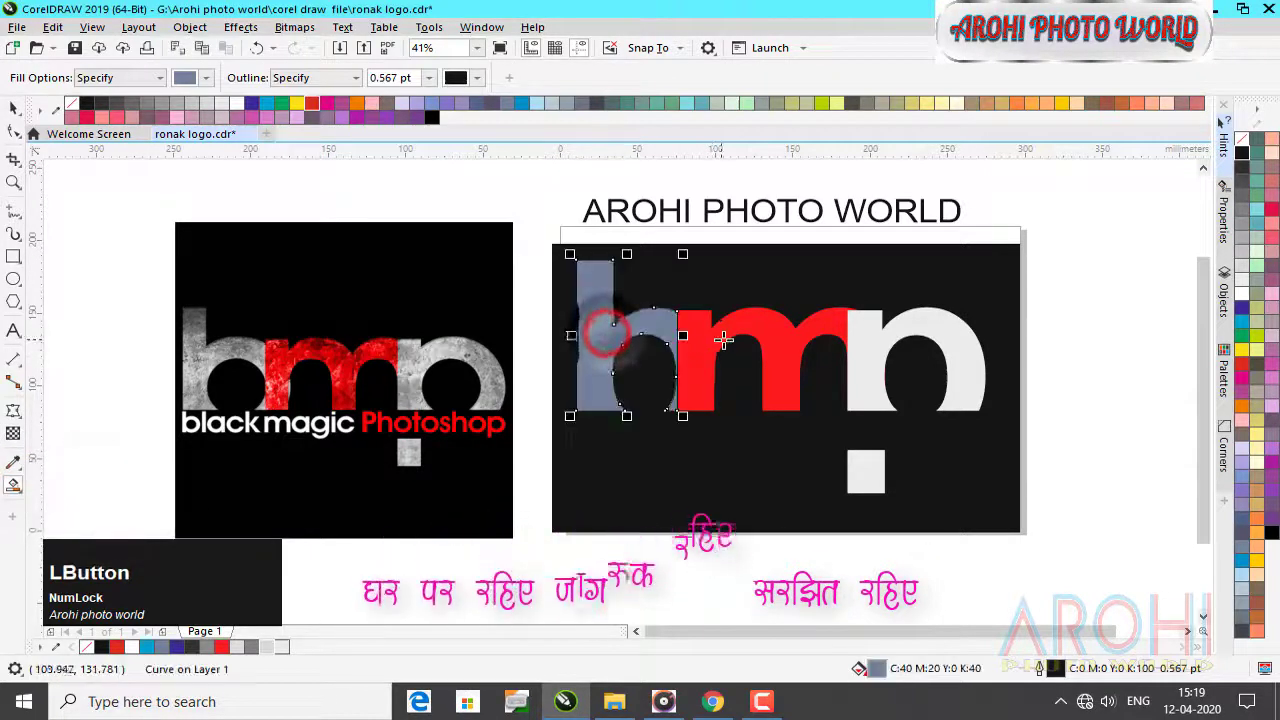
click(762, 329)
click(888, 338)
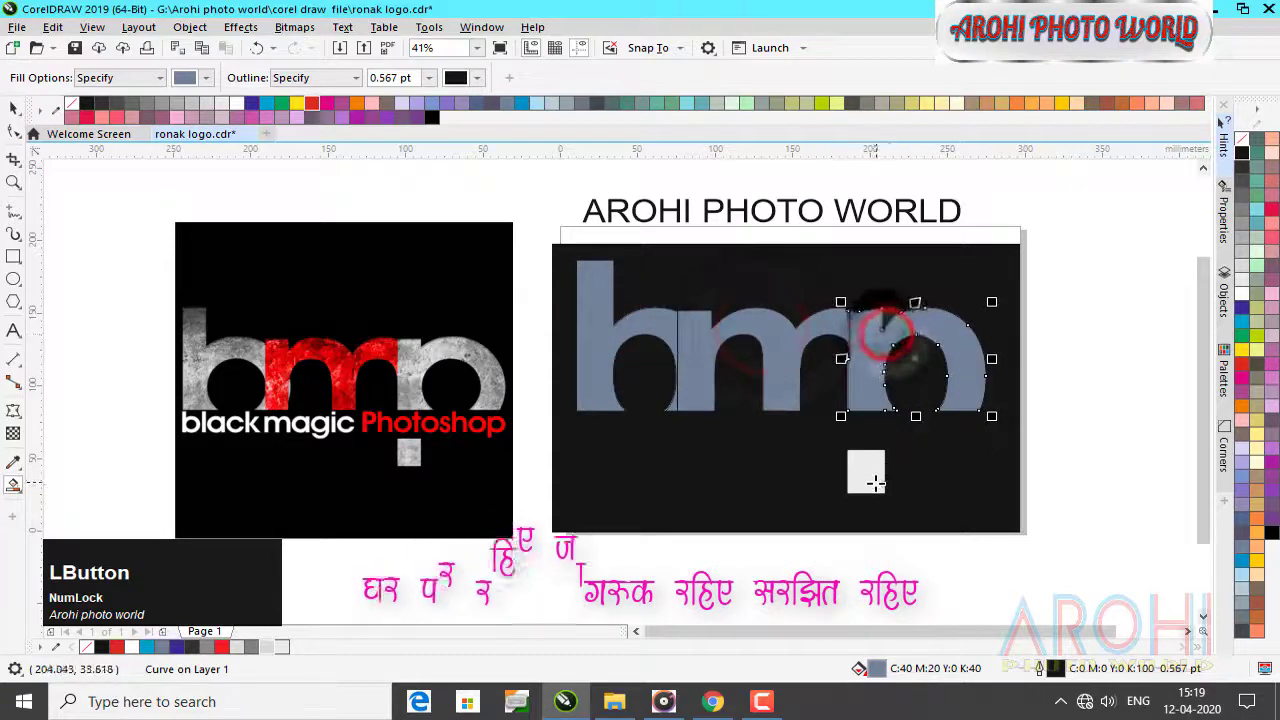
click(872, 483)
click(931, 424)
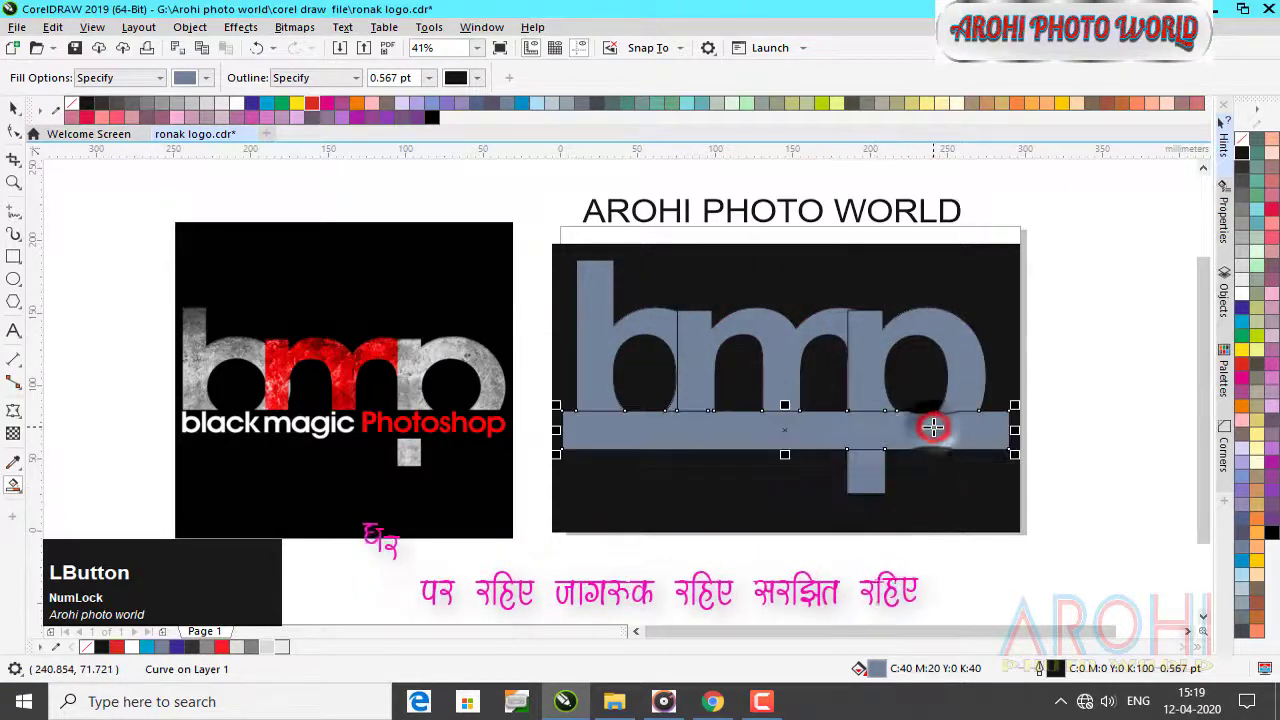
- Move the five smart-filled pieces off the black rectangle to the empty area right of the page, keeping the logo arrangement
click(15, 113)
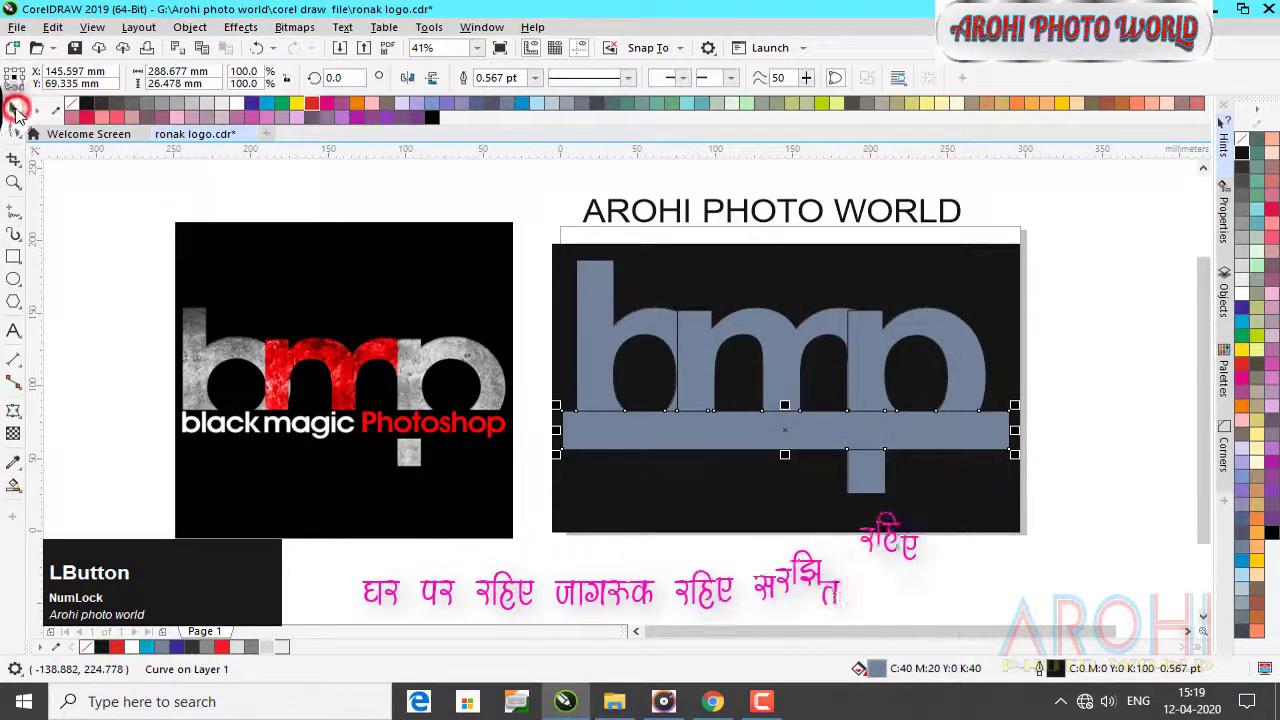
scroll(718, 346, down, 2)
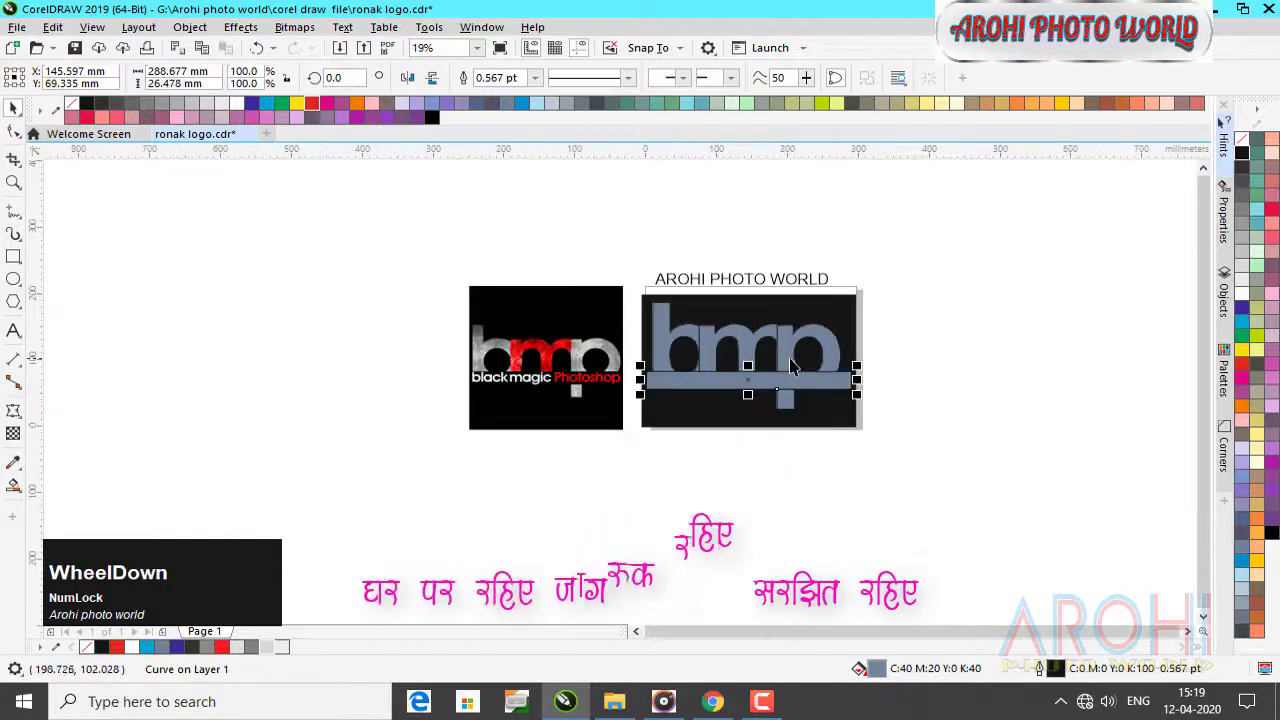
drag(672, 343, 920, 284)
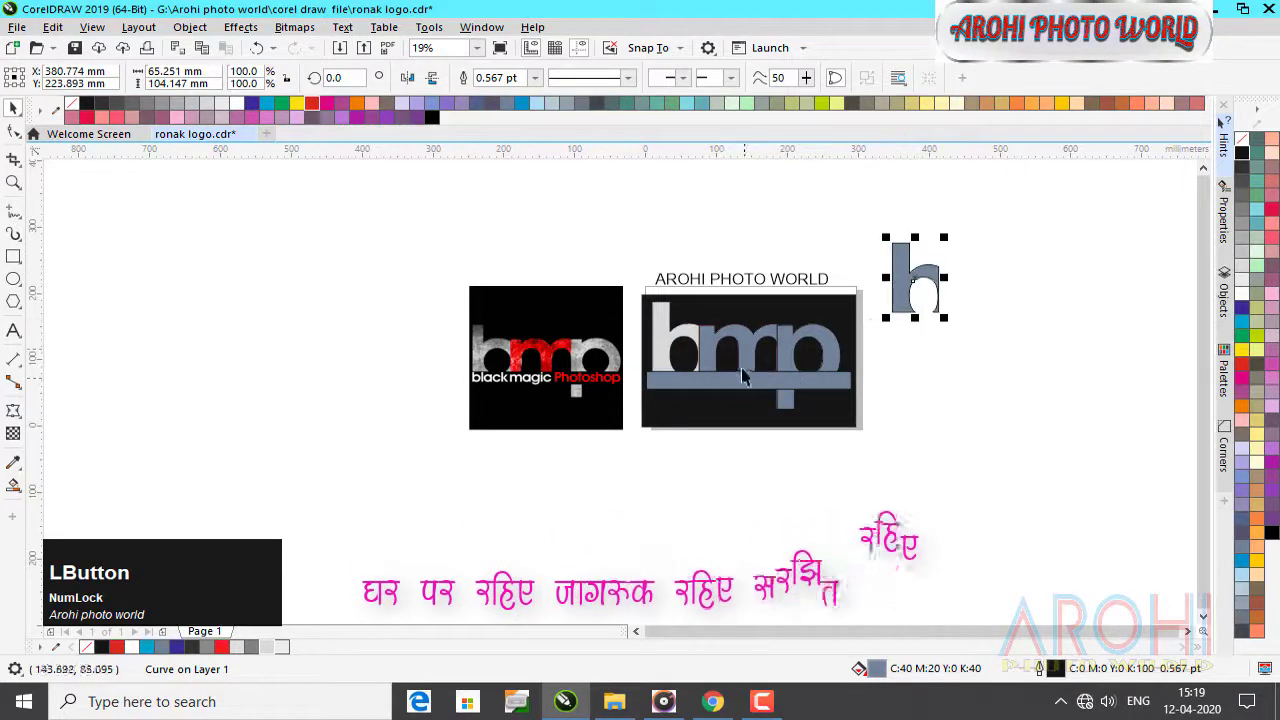
drag(706, 354, 921, 289)
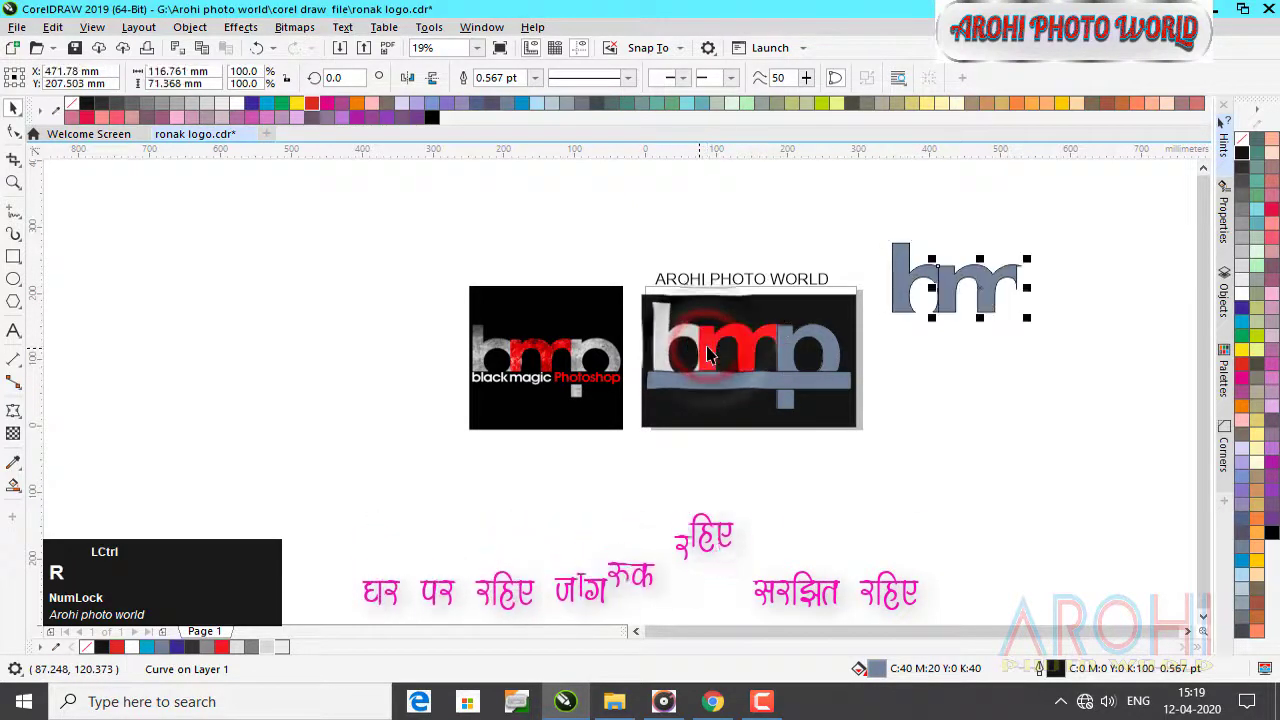
drag(797, 354, 1032, 299)
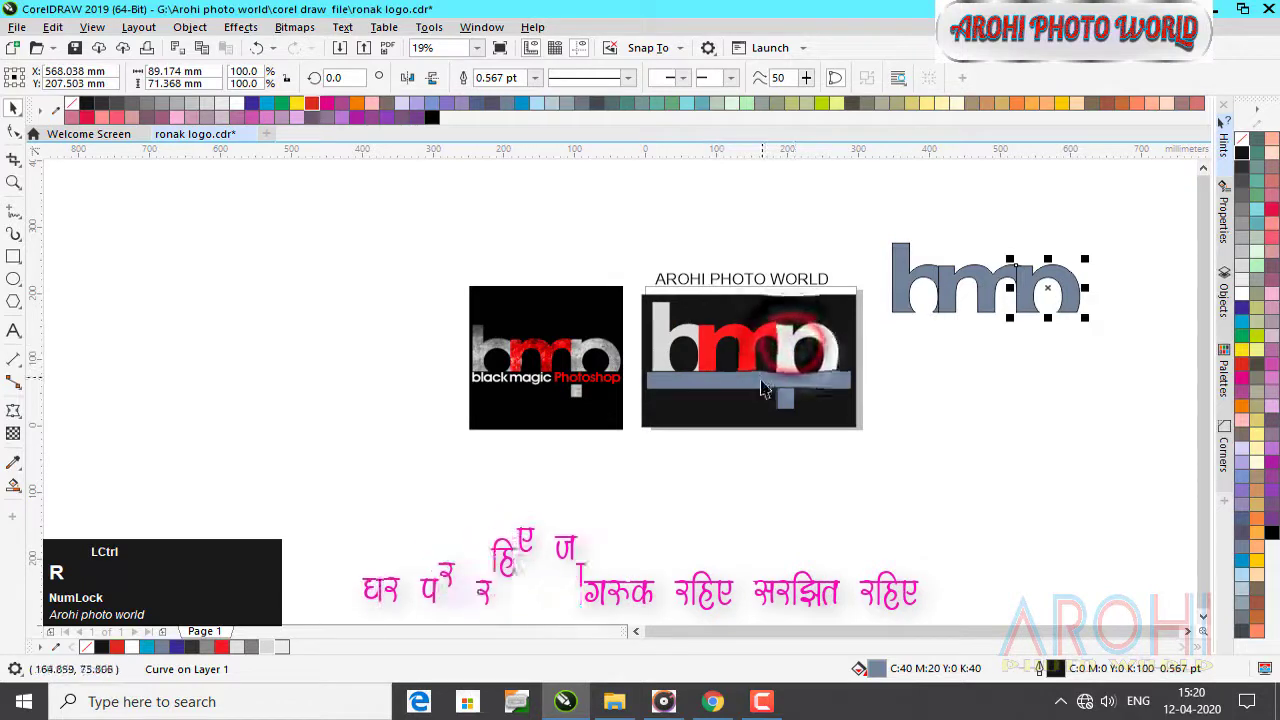
drag(762, 383, 1000, 324)
drag(798, 399, 1024, 341)
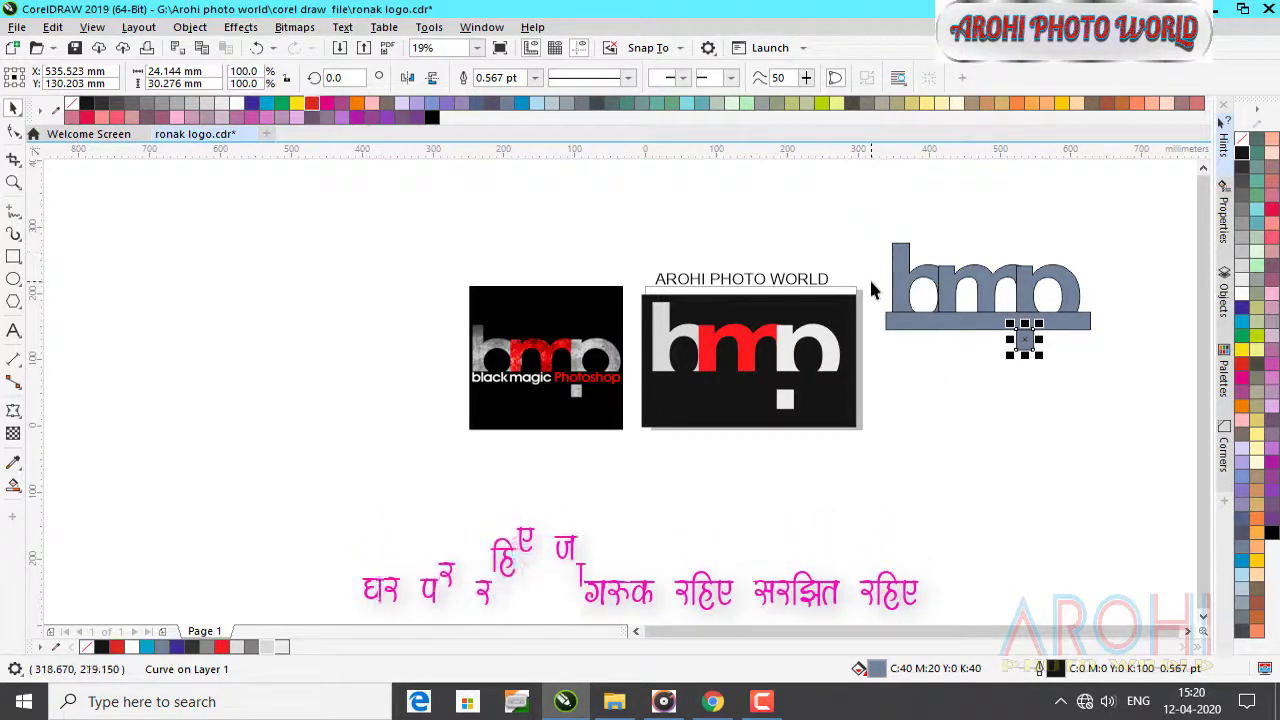
- Move the original letters left of the reference image and place the five smart-filled pieces together on the black rectangle
drag(845, 262, 643, 445)
drag(745, 355, 238, 323)
drag(1129, 196, 868, 398)
drag(987, 305, 764, 368)
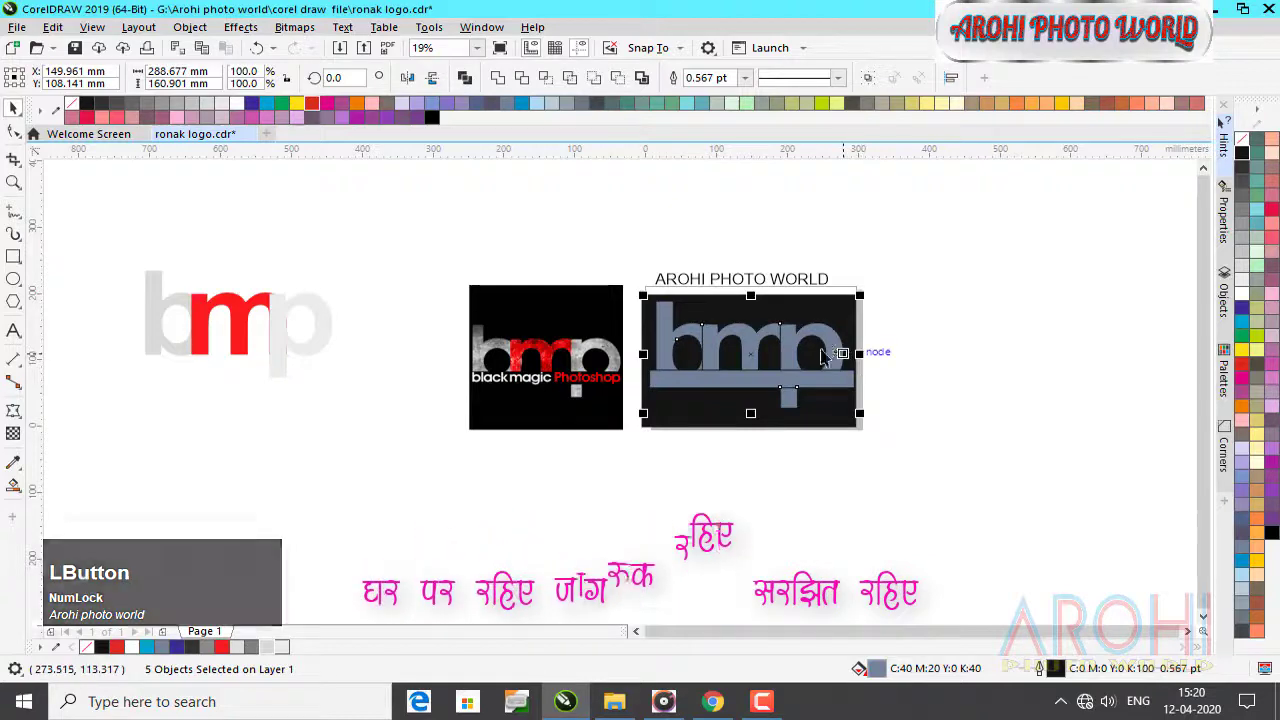
- Remove the outline of the smart-filled band below the letters and fill it with 100% black
key(z)
drag(902, 416, 449, 466)
key(space)
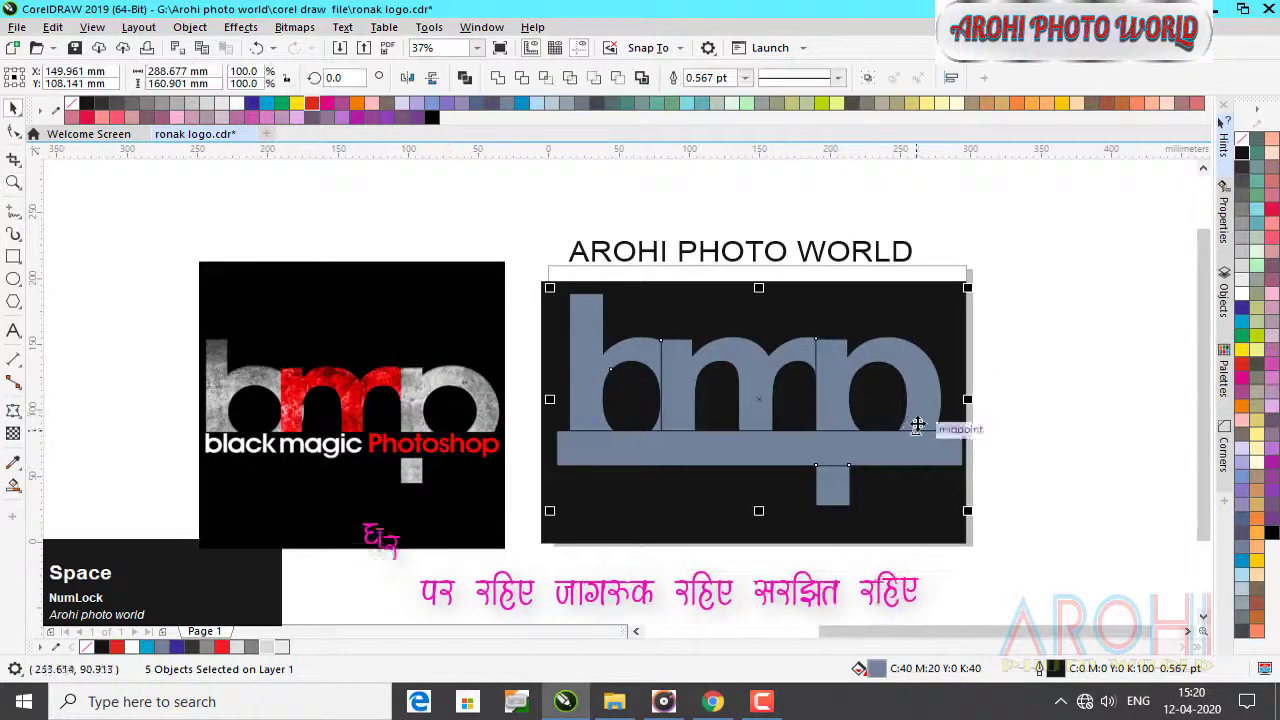
click(1063, 402)
click(857, 443)
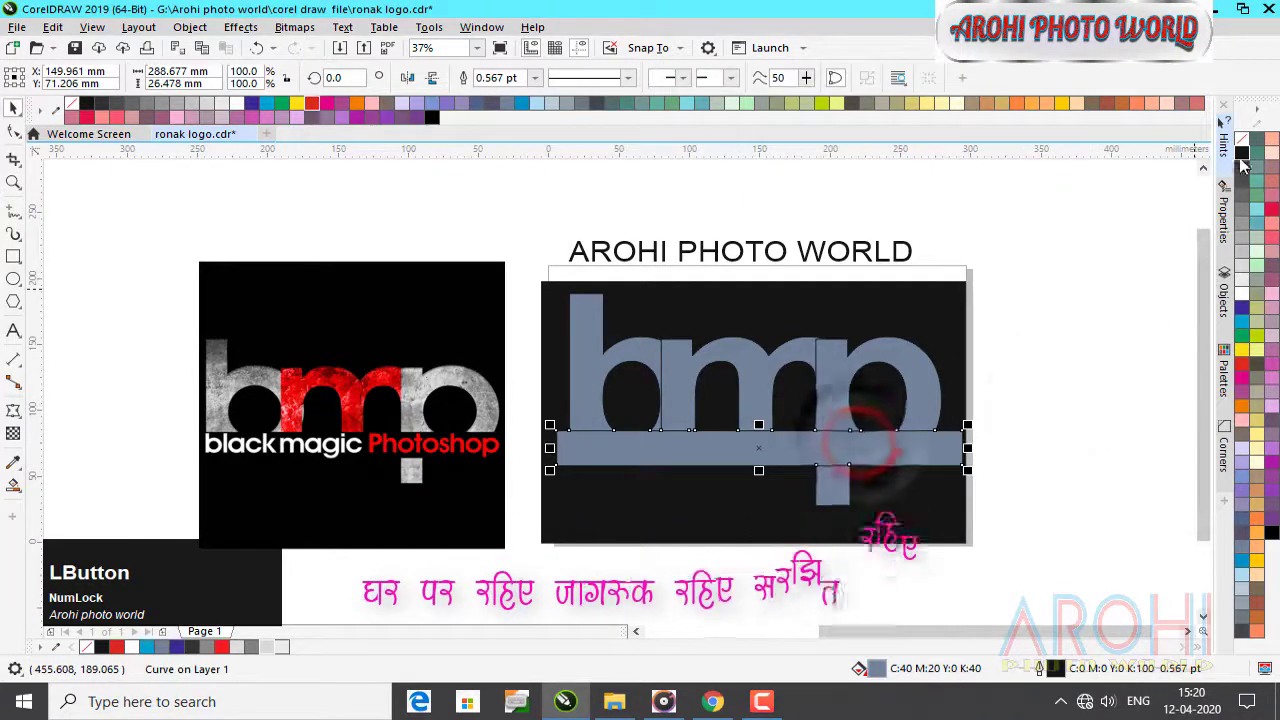
right_click(1241, 140)
click(1241, 152)
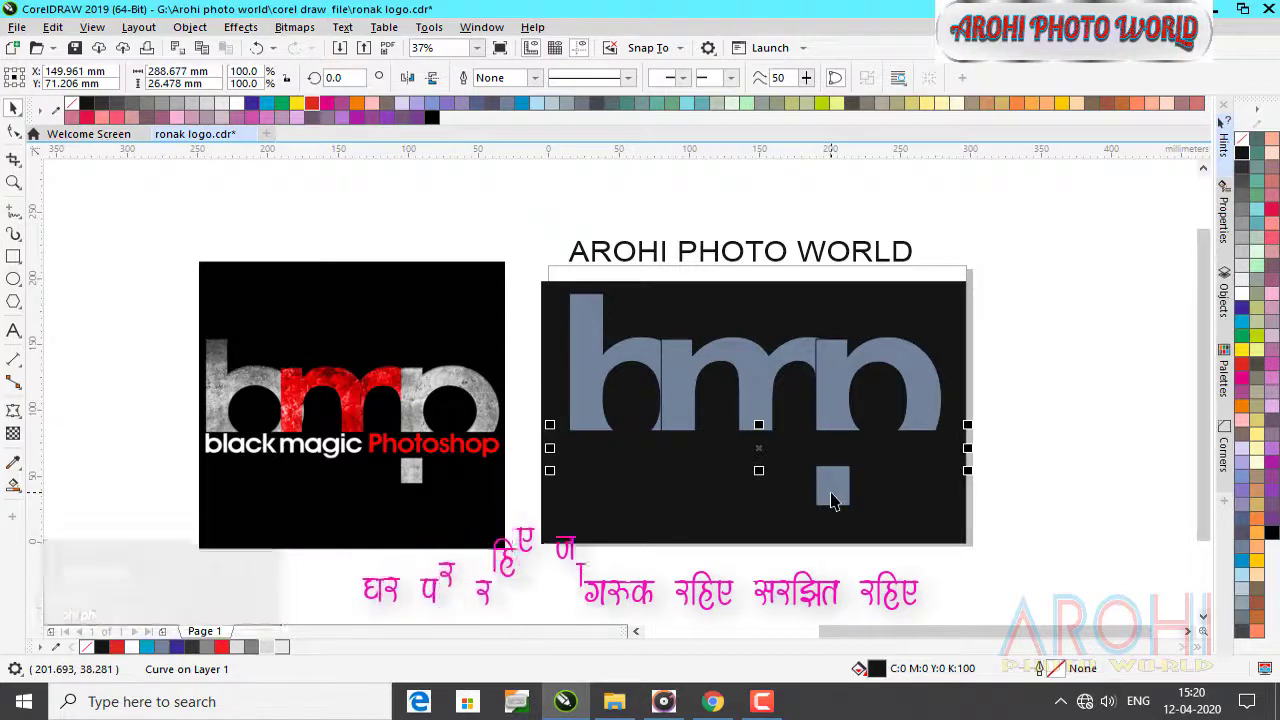
click(832, 492)
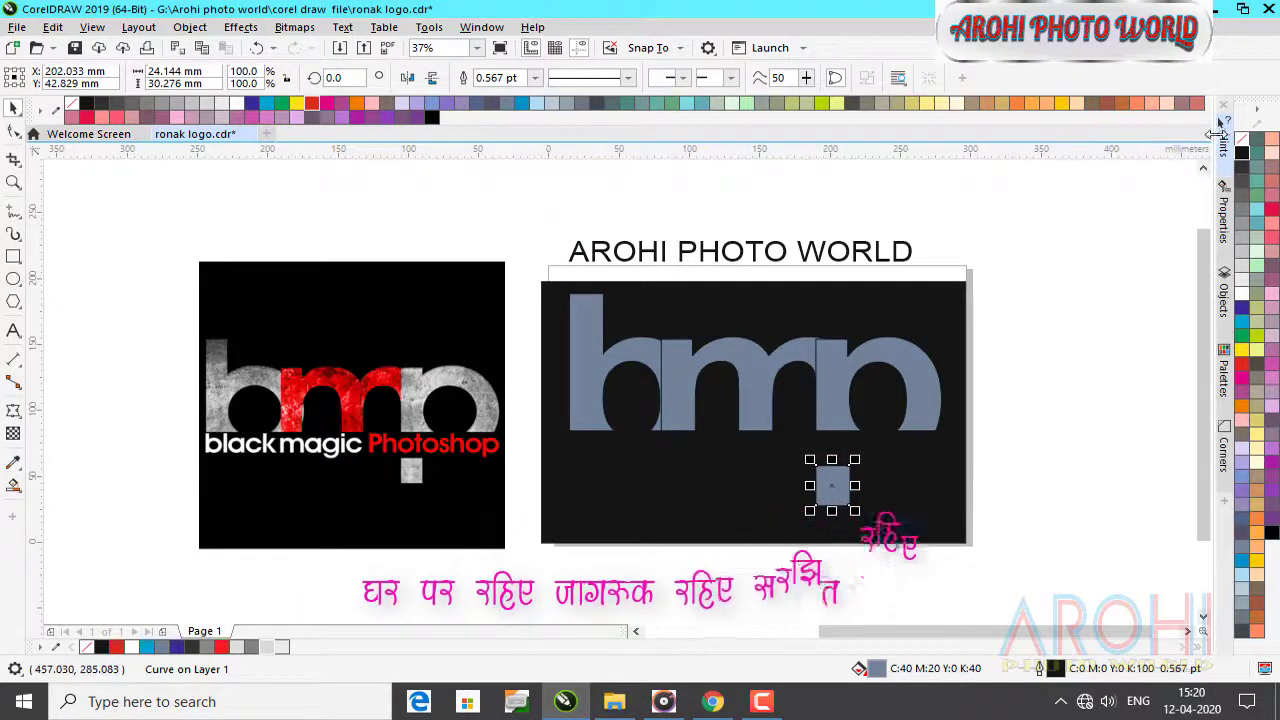
click(1241, 141)
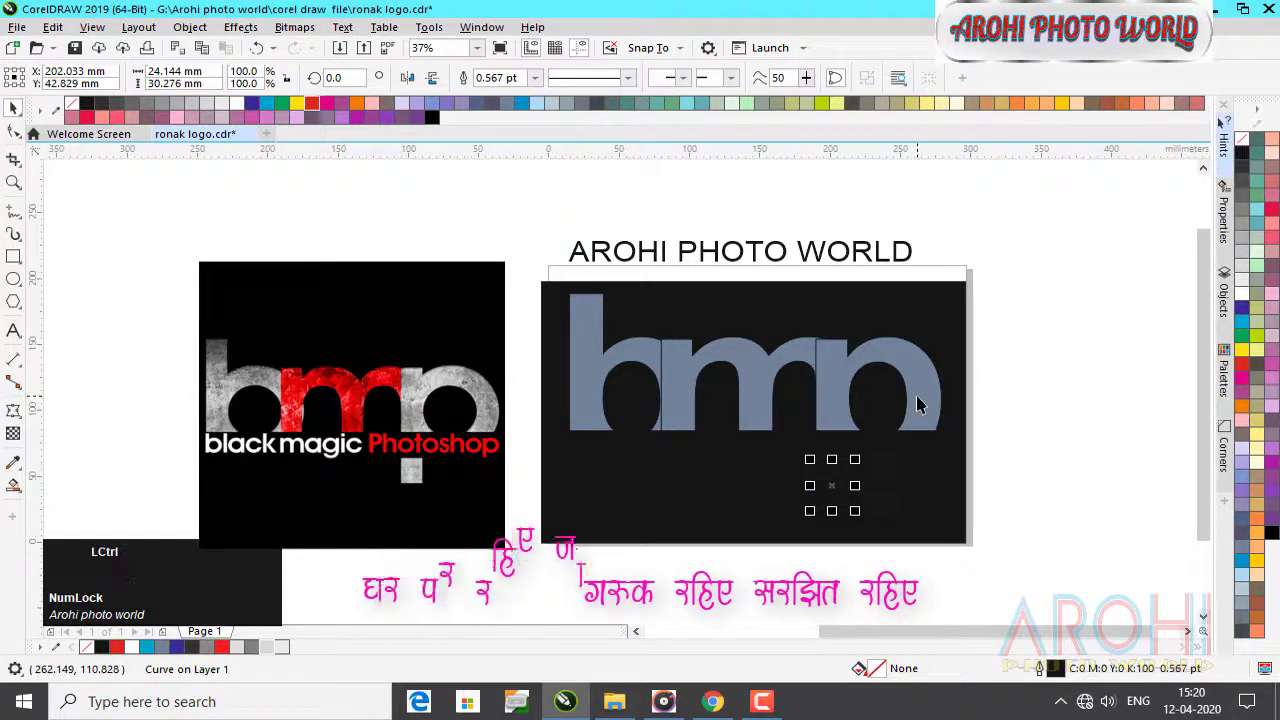
key(ctrl+z)
- Remove the band's fill and weld the p's upper part with the square below it into one shape
click(912, 456)
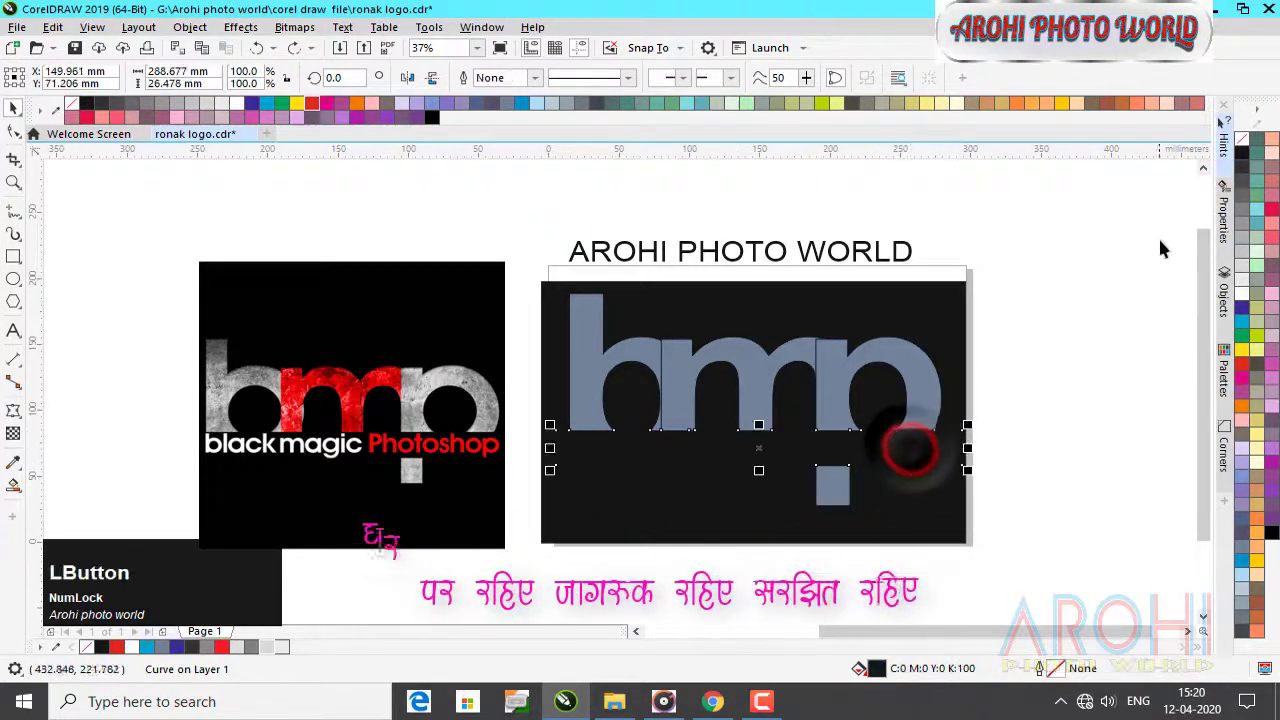
click(1244, 134)
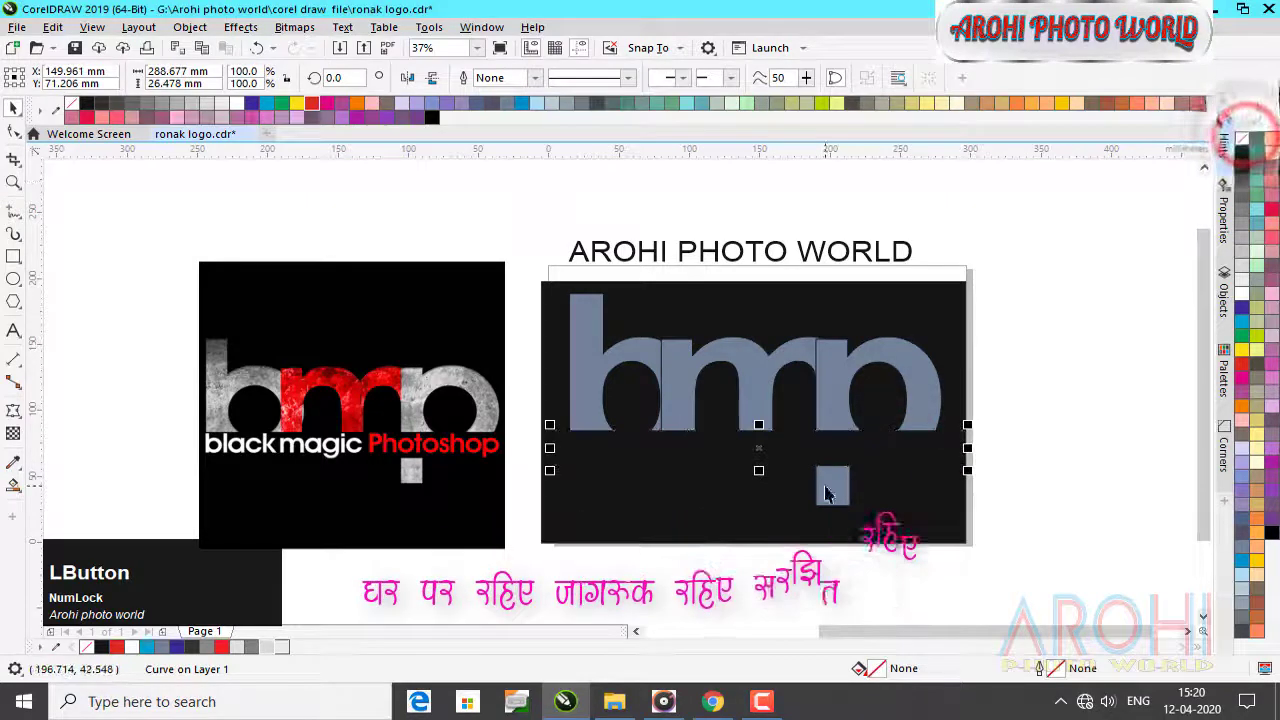
shift+click(918, 370)
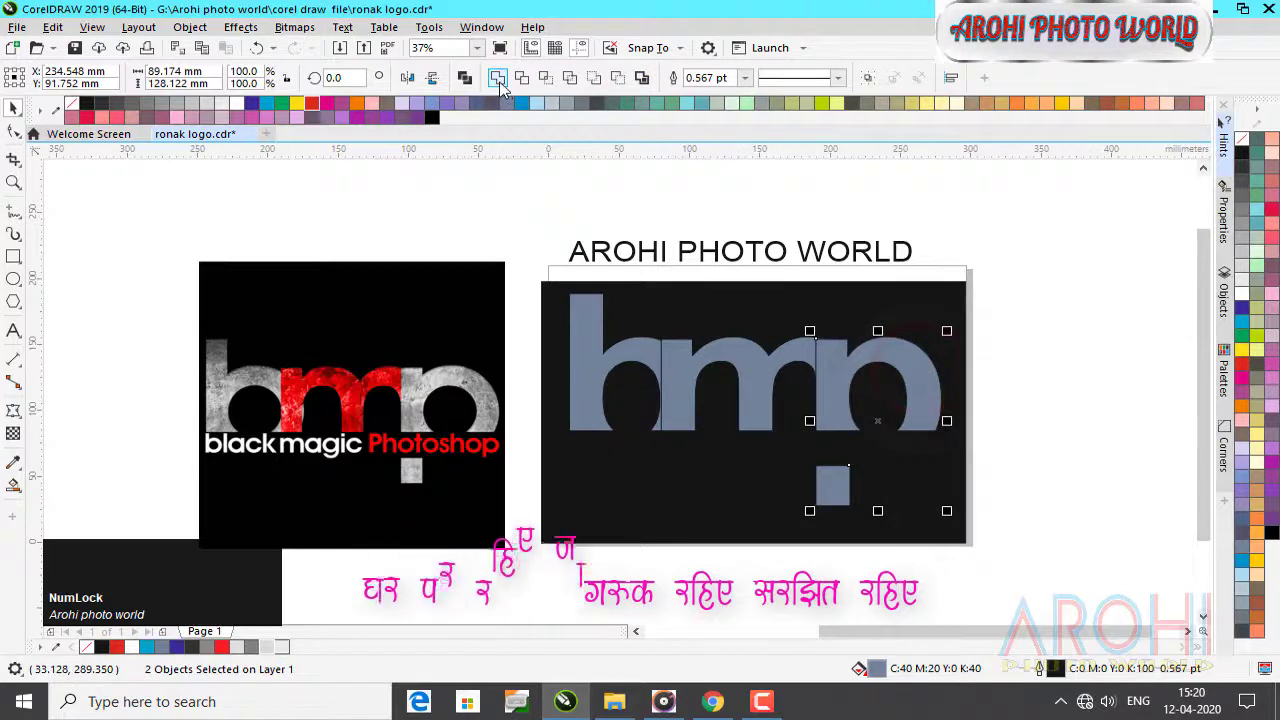
click(498, 80)
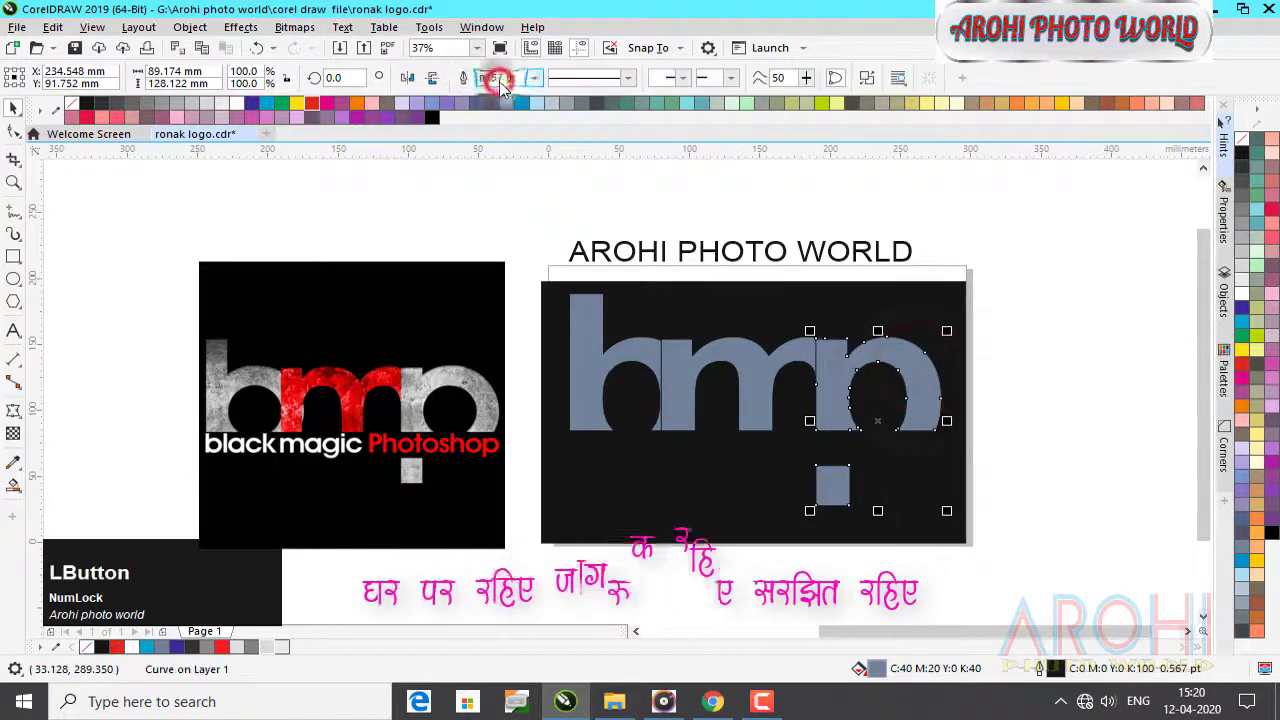
- Fill the smart-filled b and the welded p with 20% Black and the m with red
click(594, 366)
click(266, 648)
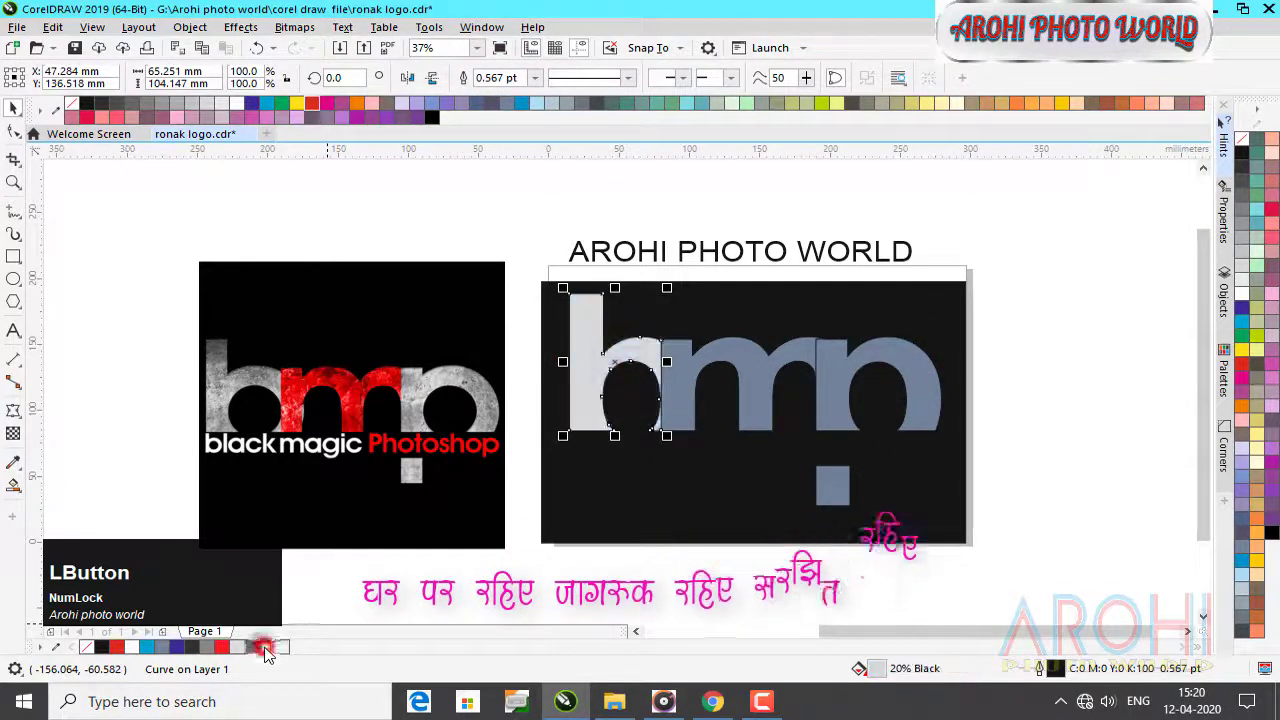
click(686, 388)
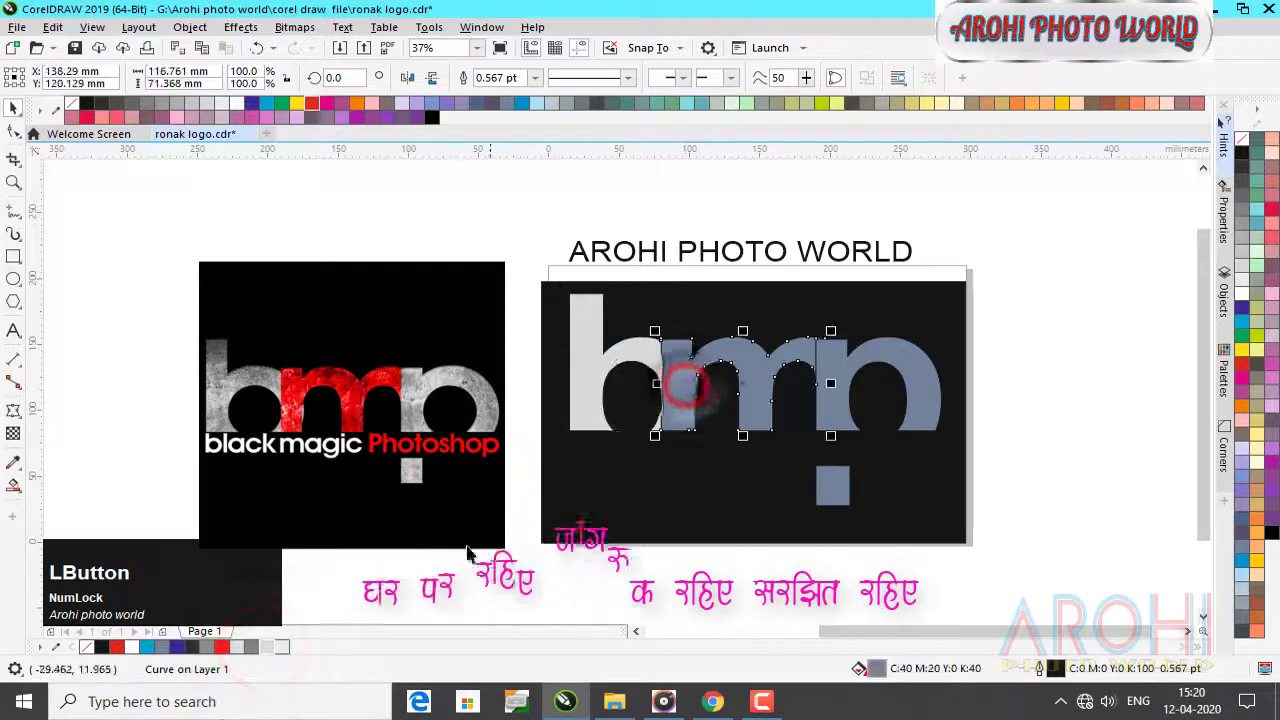
click(224, 648)
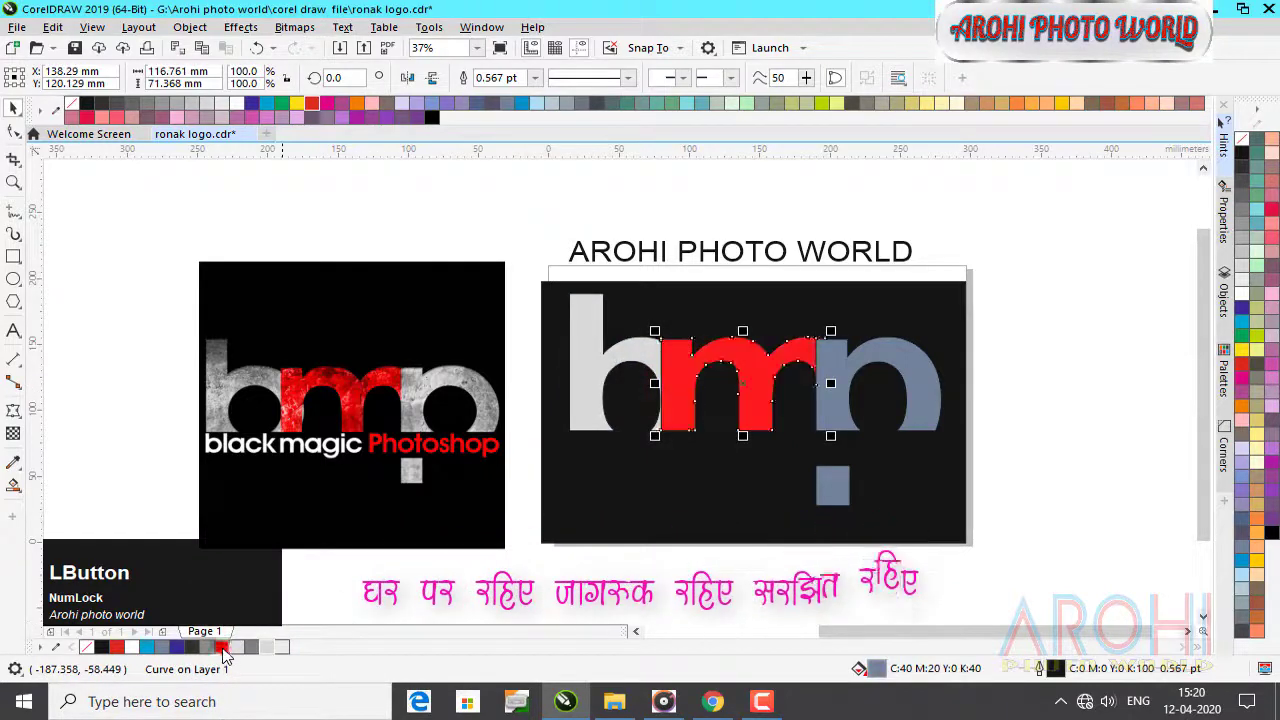
click(846, 405)
click(268, 647)
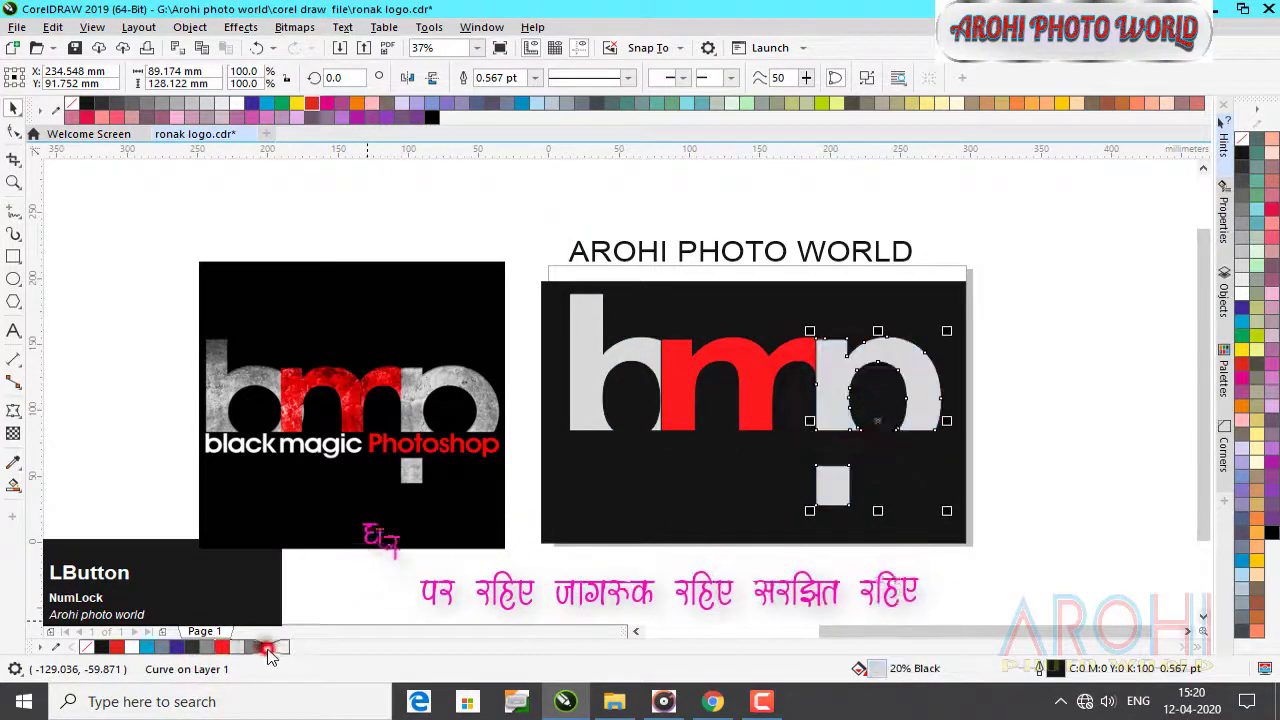
- Apply the Elephant Skin texture effect to the b with age 75 and a black colour
click(578, 367)
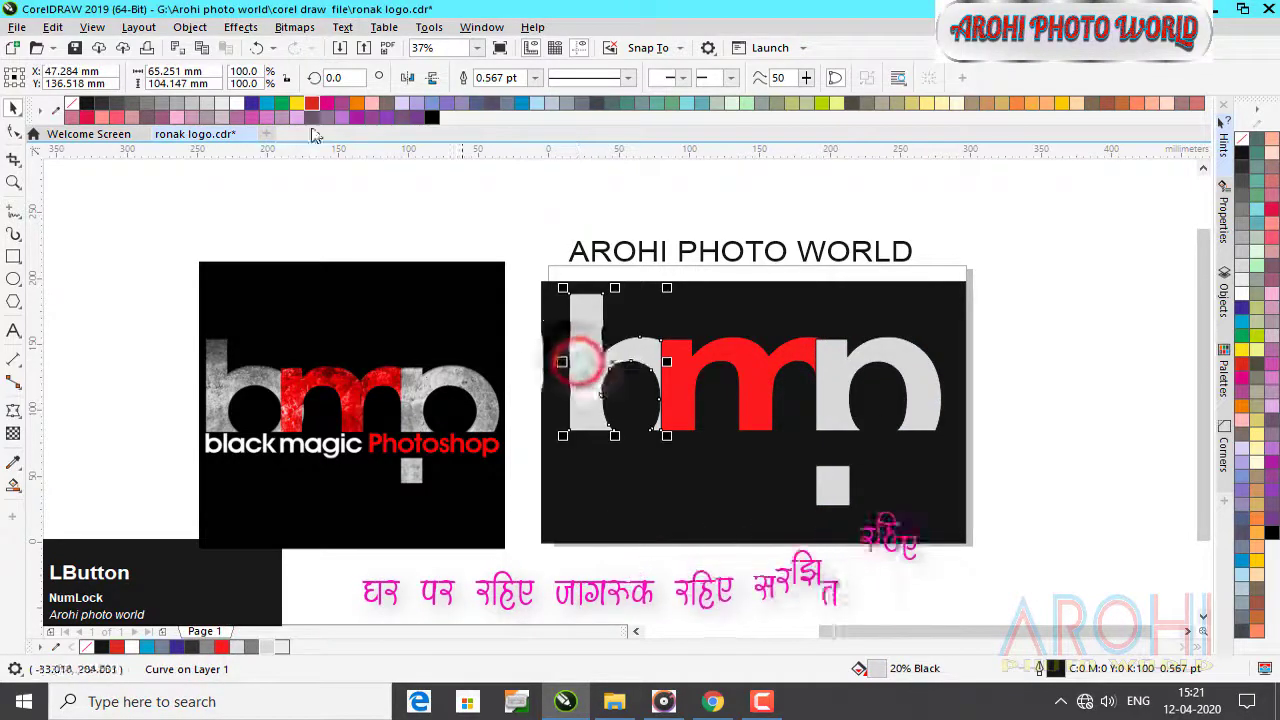
click(240, 27)
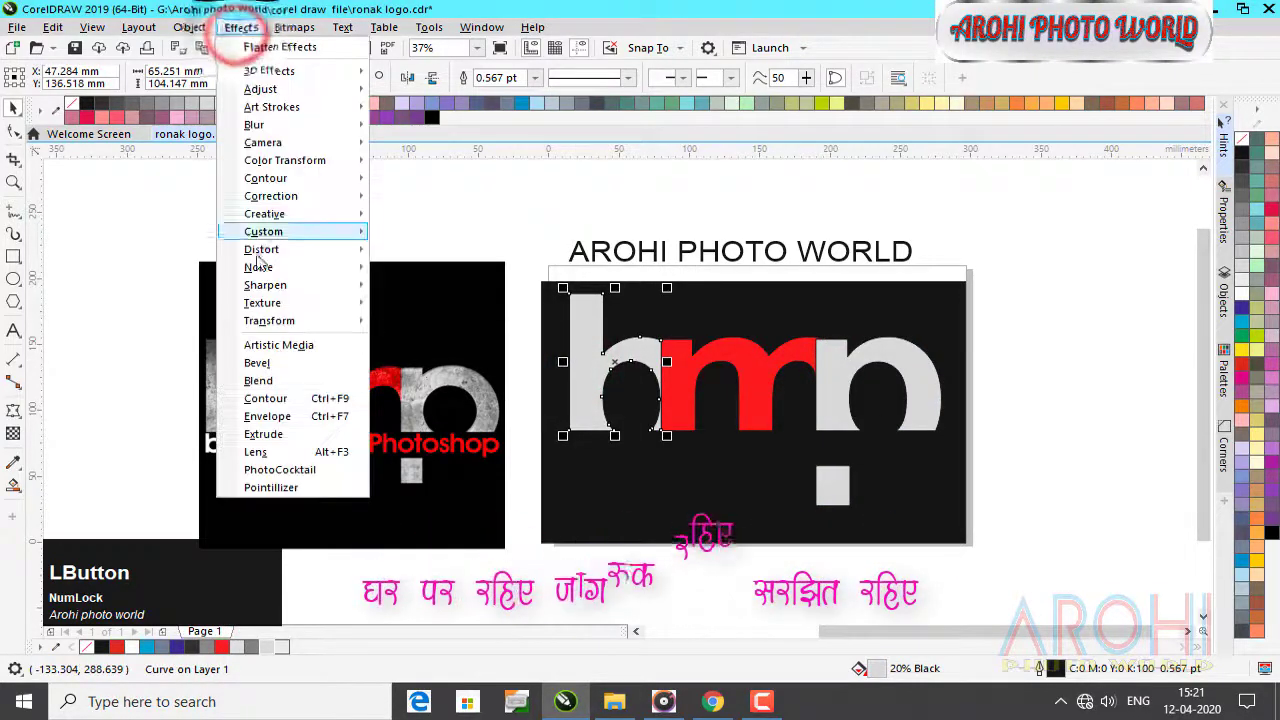
mouse_move(268, 308)
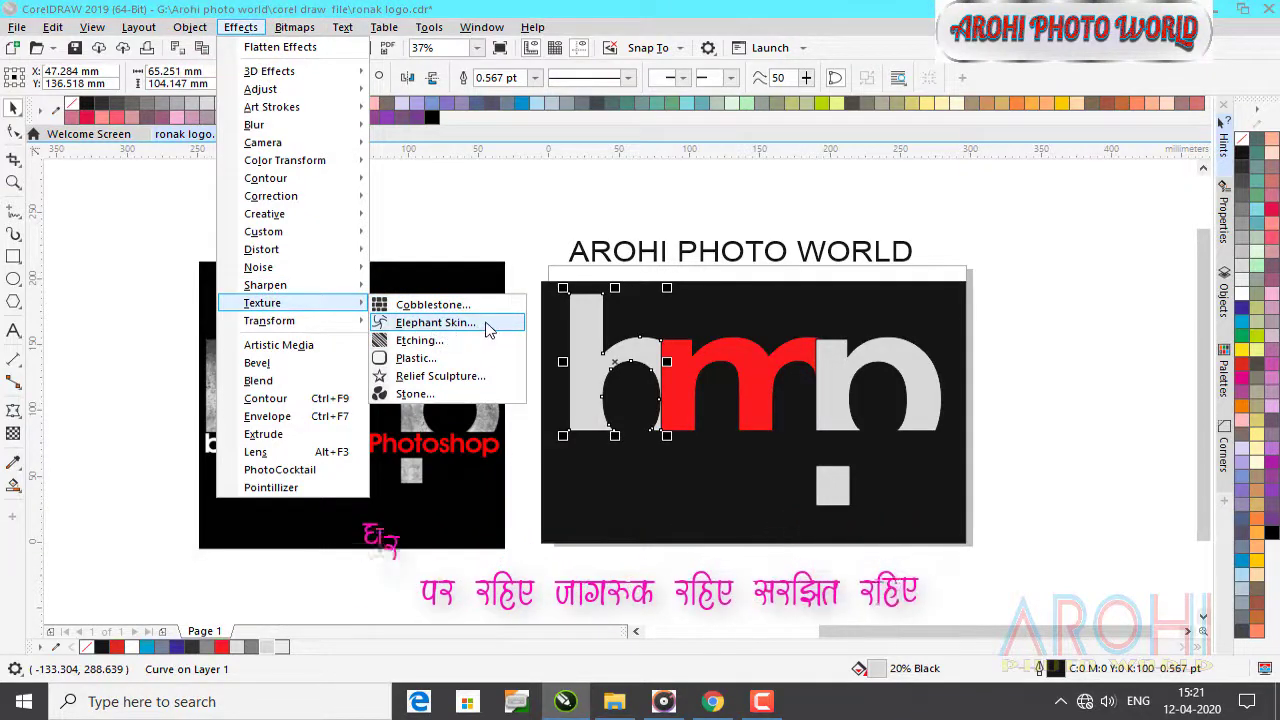
click(489, 330)
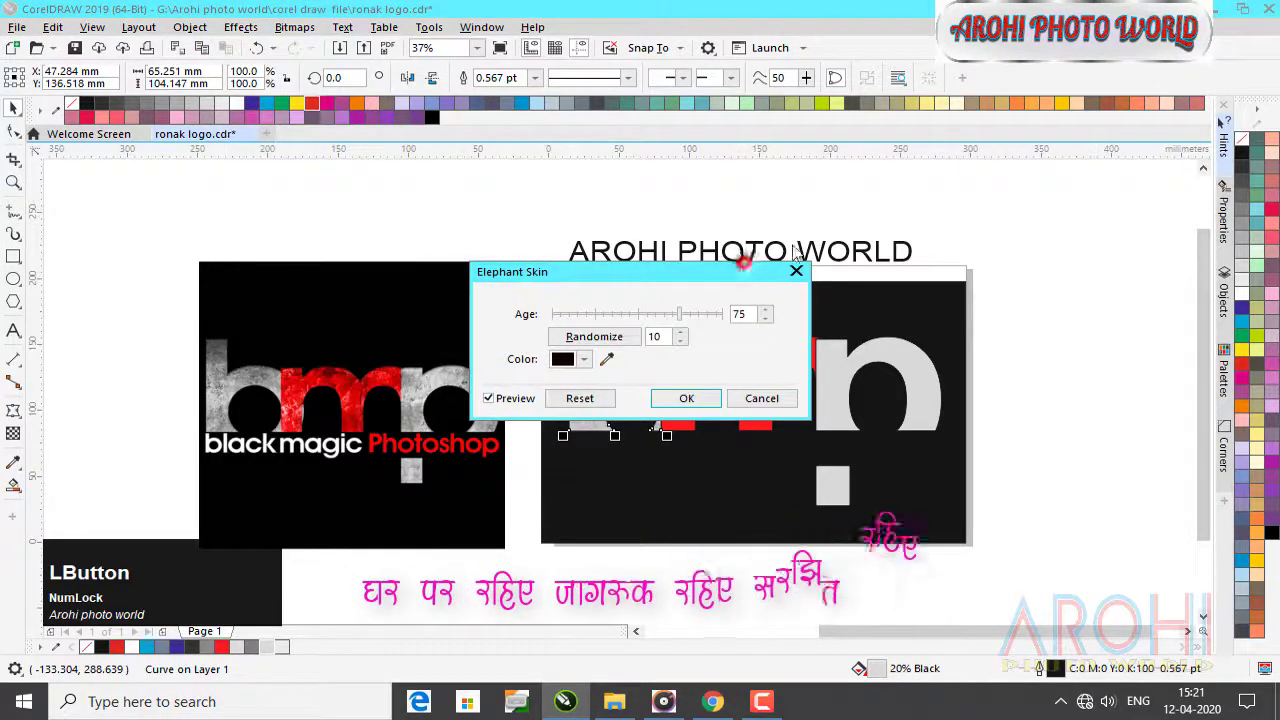
drag(795, 250, 1071, 156)
click(972, 306)
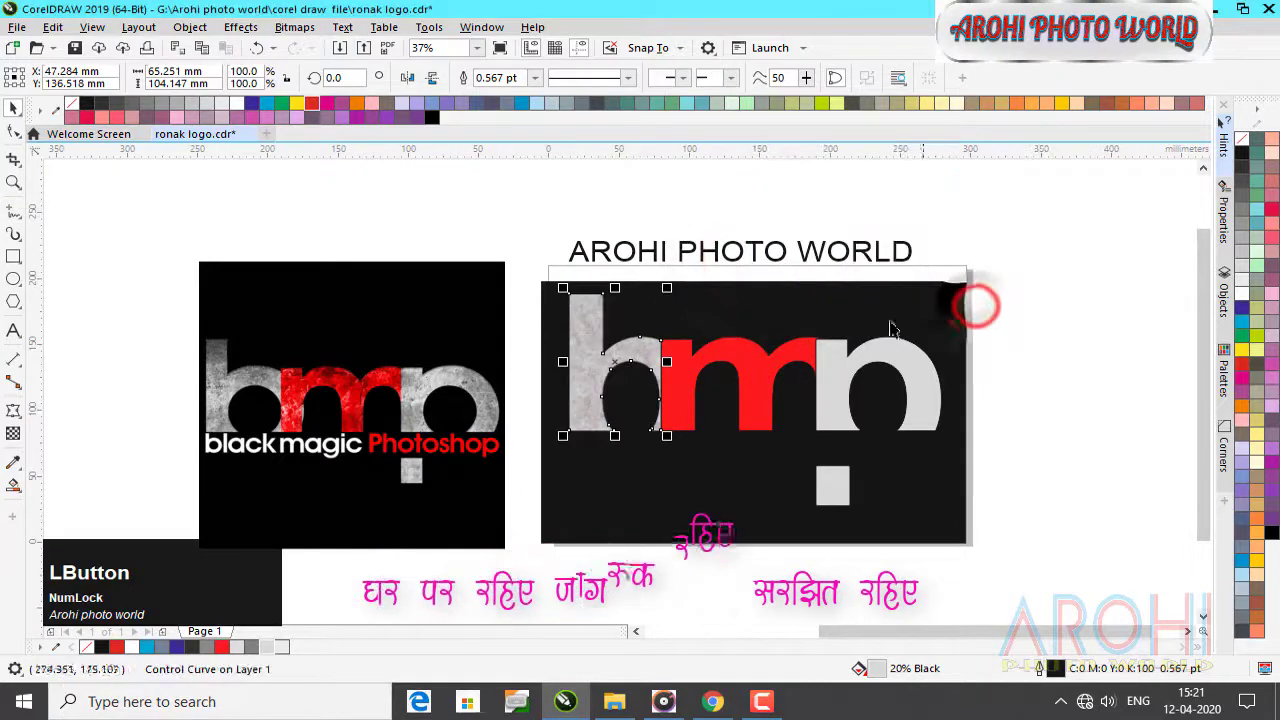
- Apply the Elephant Skin texture to the red m, also with age 75 and a black colour
click(736, 372)
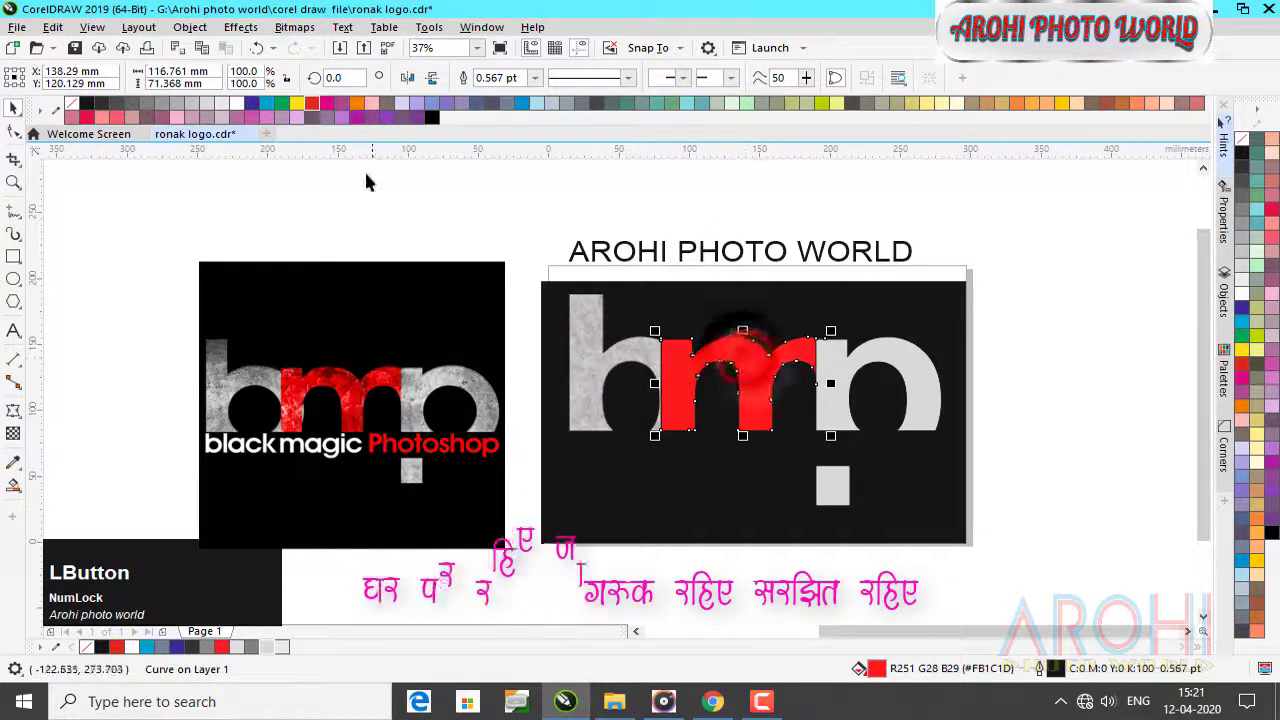
click(243, 30)
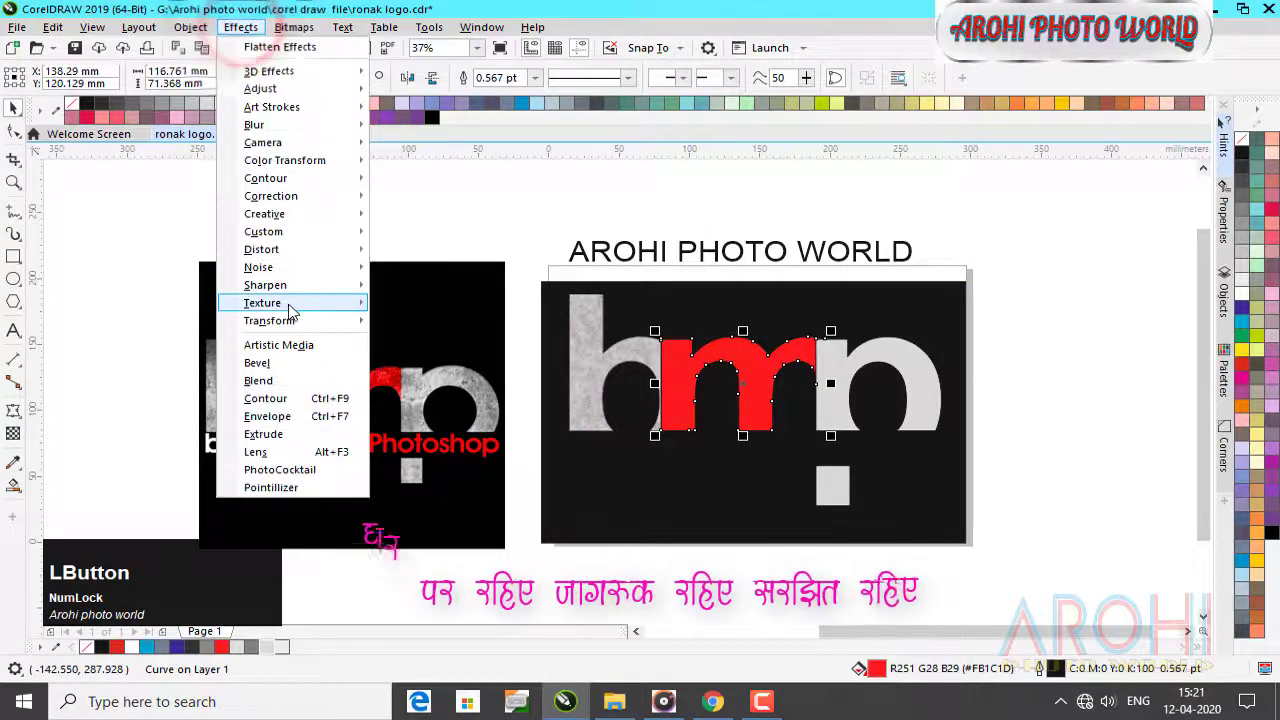
mouse_move(300, 303)
click(457, 328)
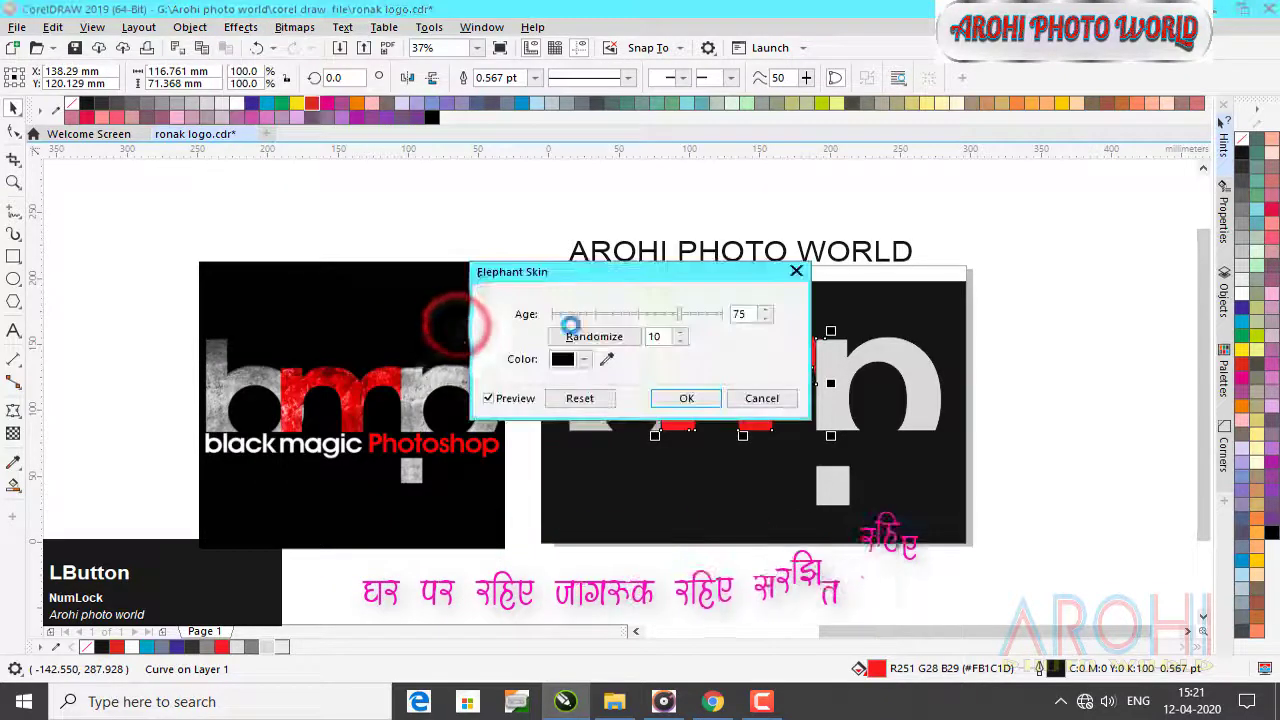
click(672, 400)
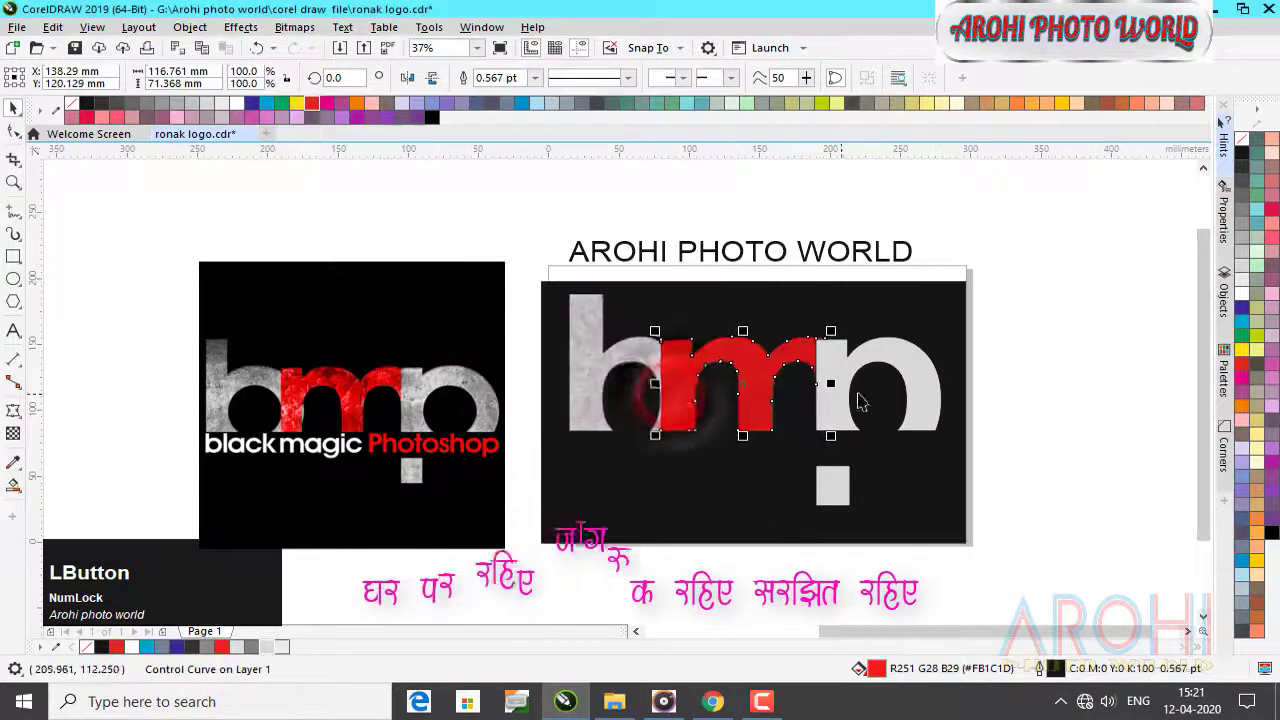
- Apply the Elephant Skin texture to the welded p with age 75 and a black colour
click(912, 367)
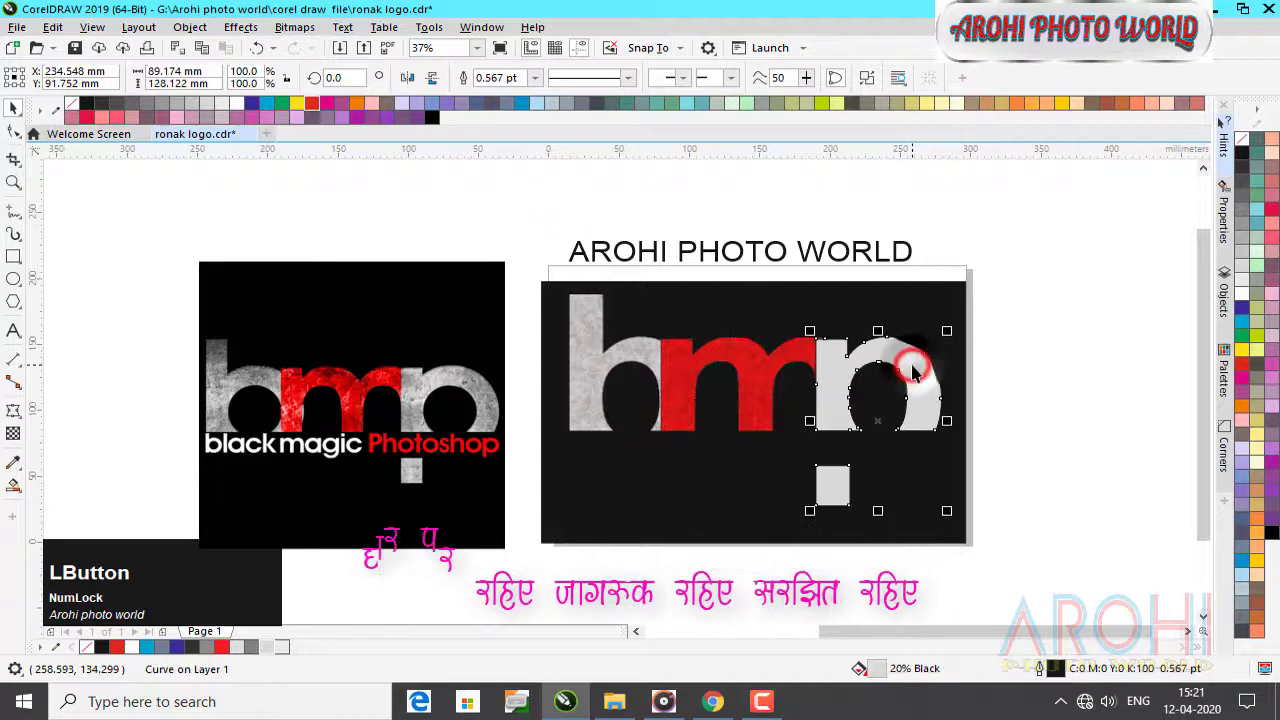
click(244, 30)
mouse_move(290, 303)
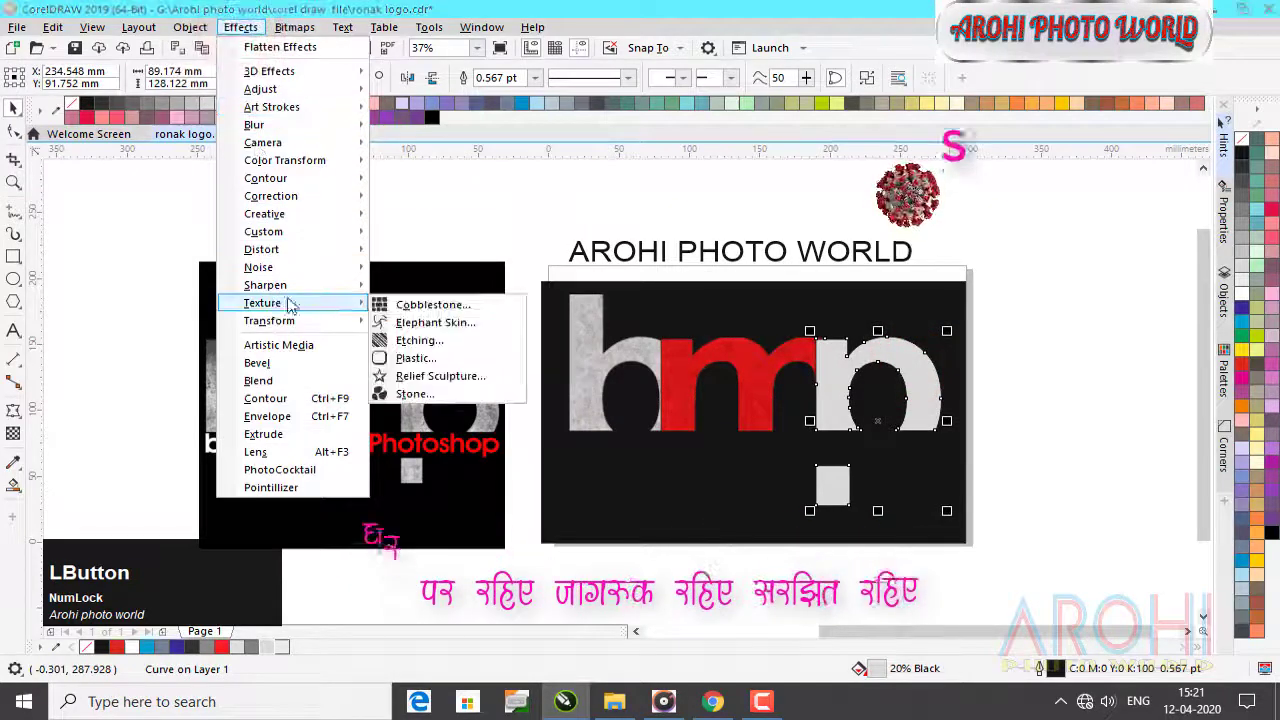
click(472, 324)
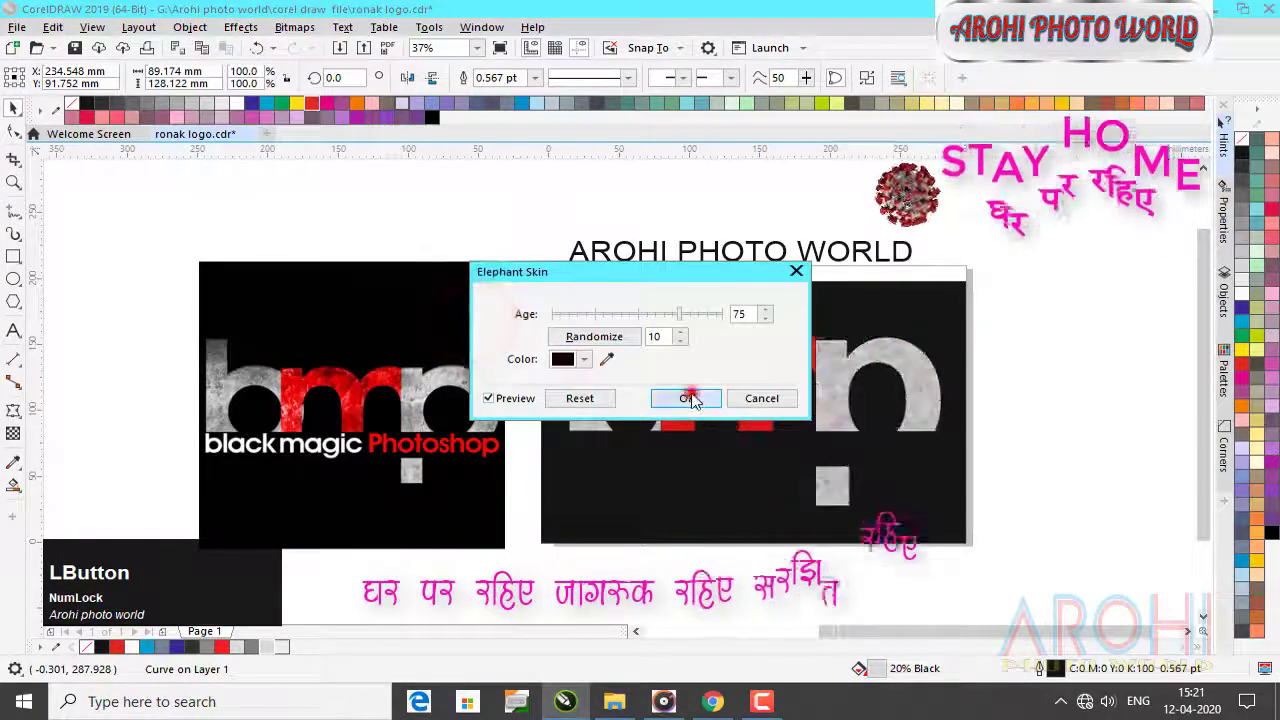
click(688, 398)
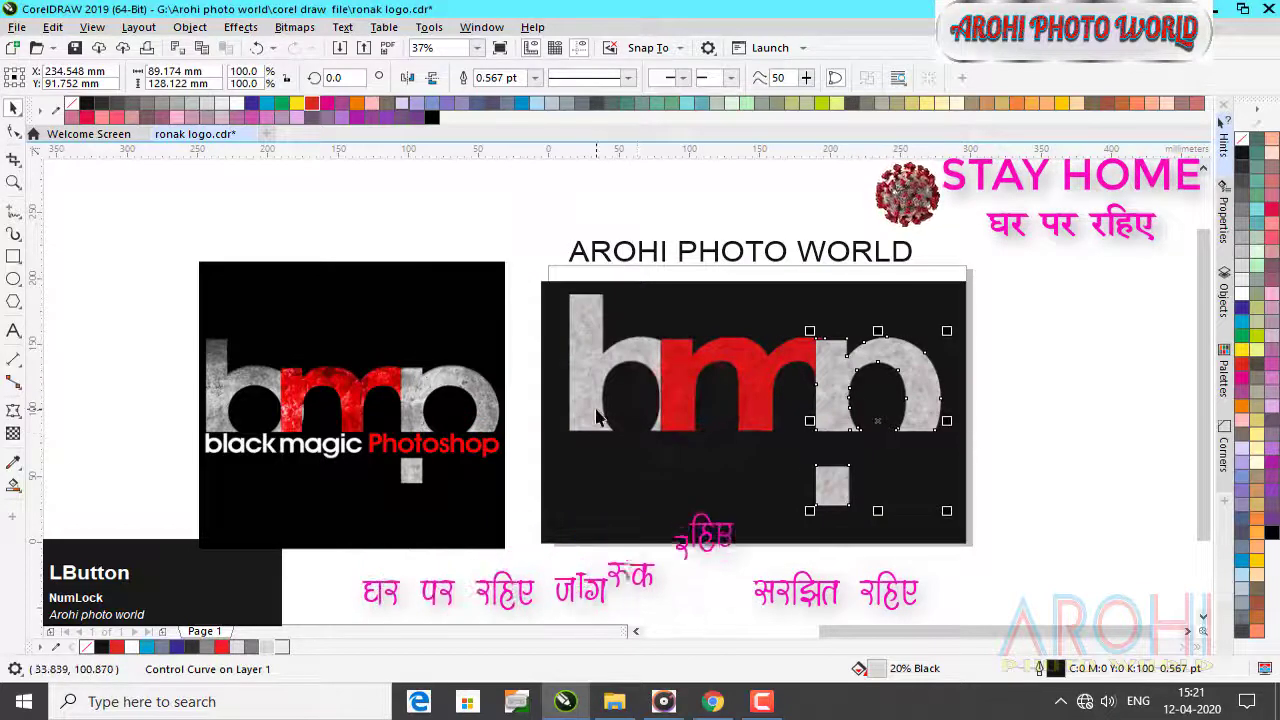
- Give the m a linear fountain fill running diagonally from its lower-left foot to its upper-right shoulder, with red at both ends
click(695, 393)
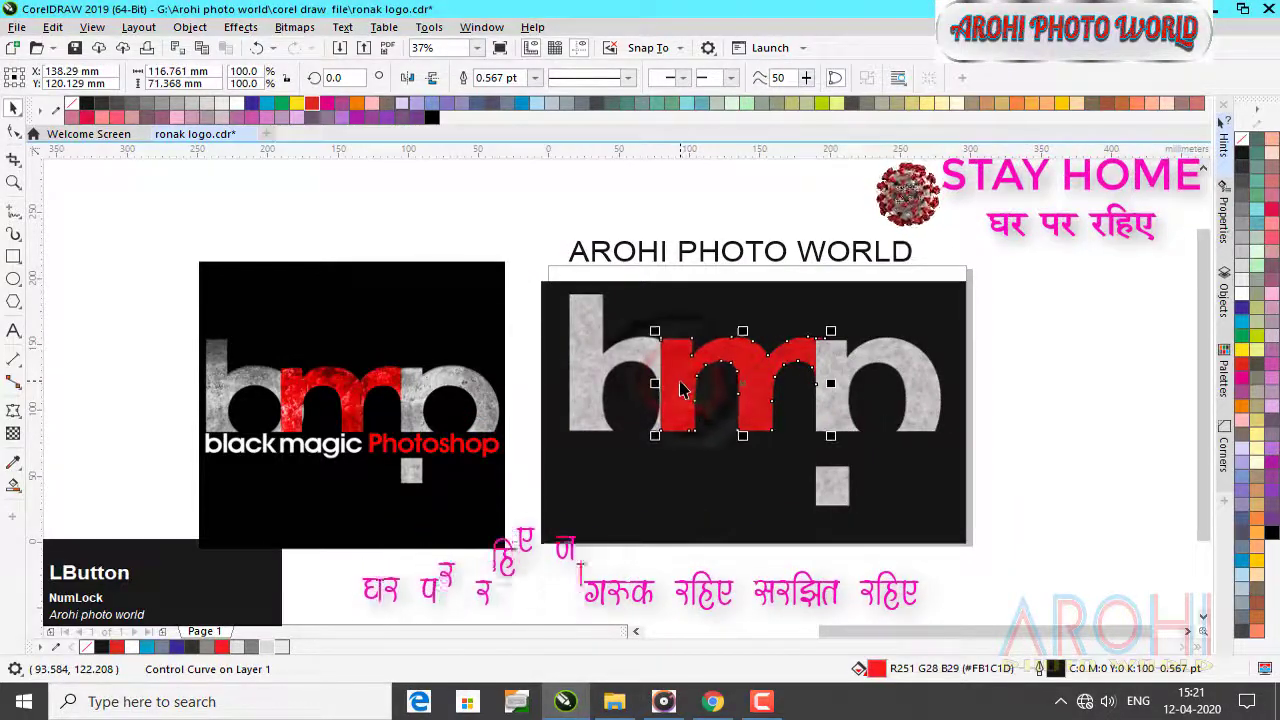
click(13, 485)
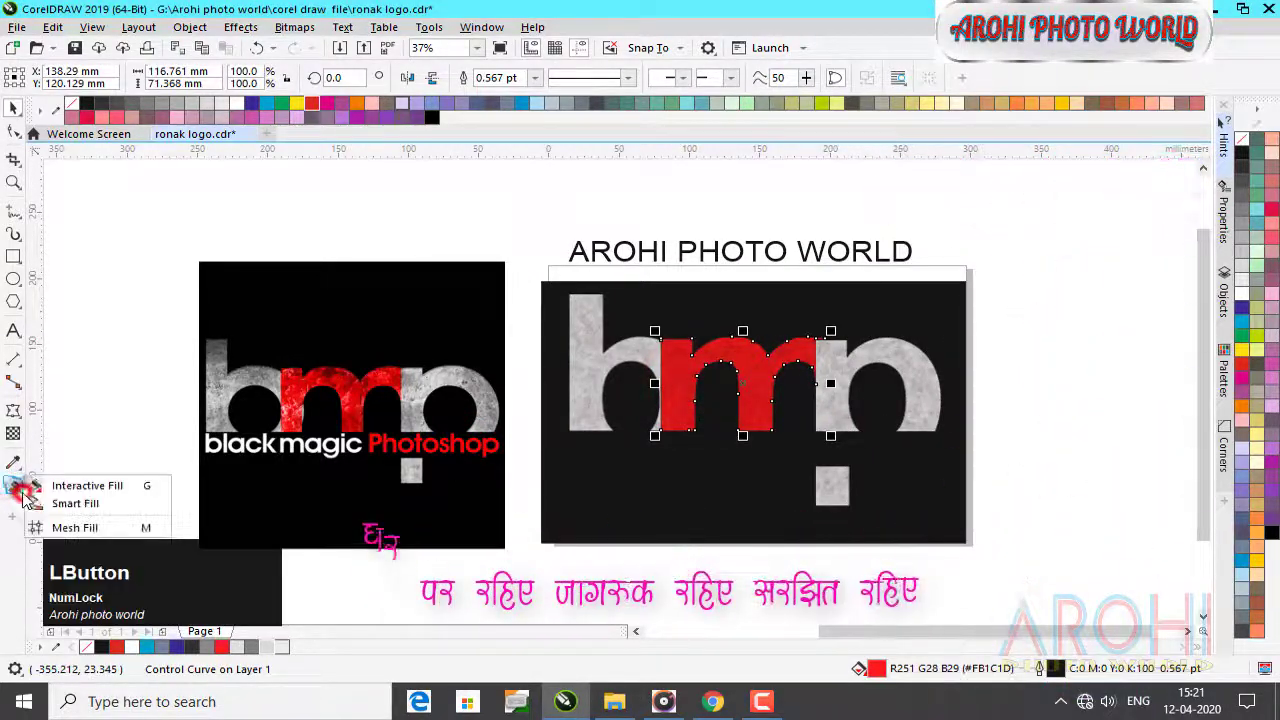
click(100, 486)
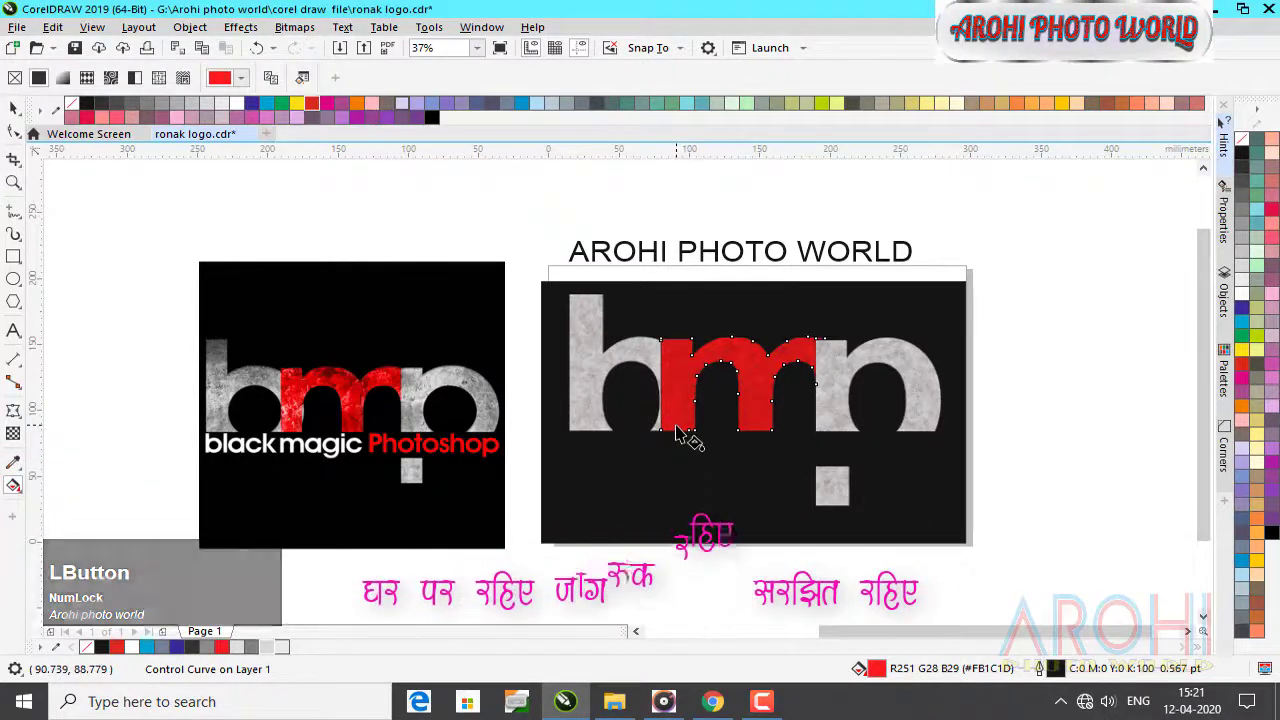
drag(680, 434, 802, 337)
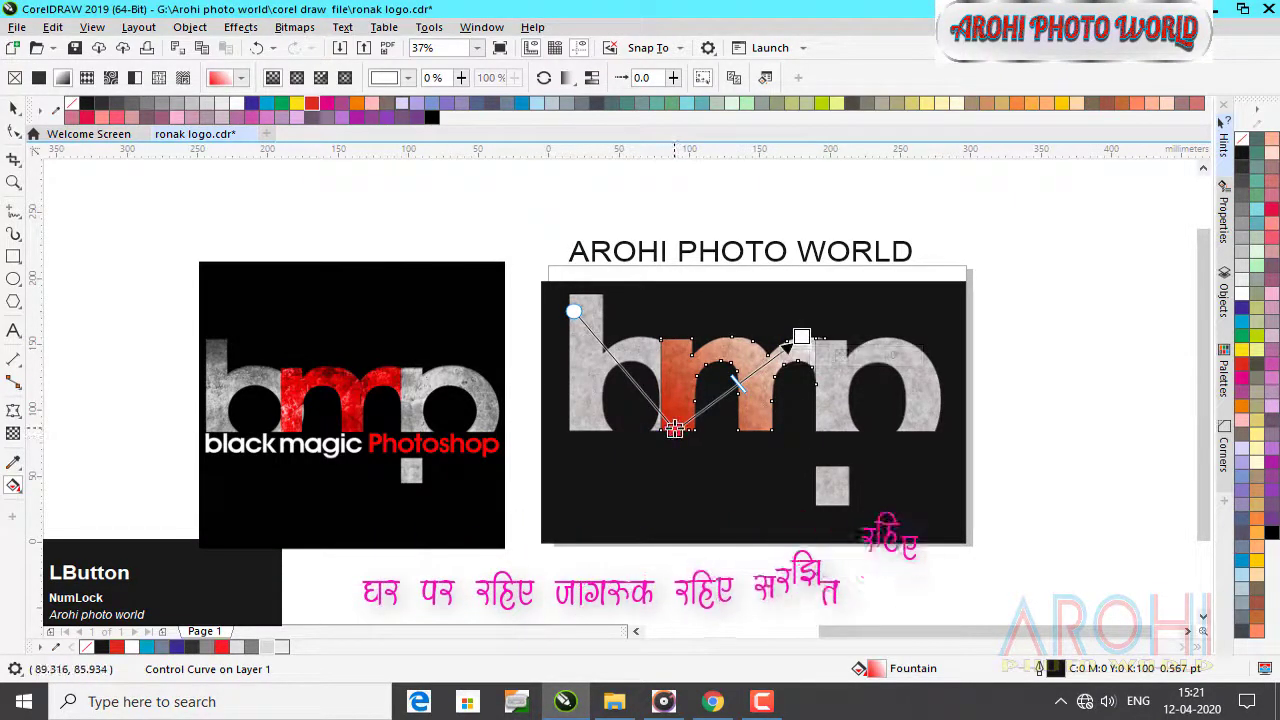
mouse_move(675, 428)
mouse_down()
mouse_move(660, 423)
mouse_move(670, 433)
mouse_up()
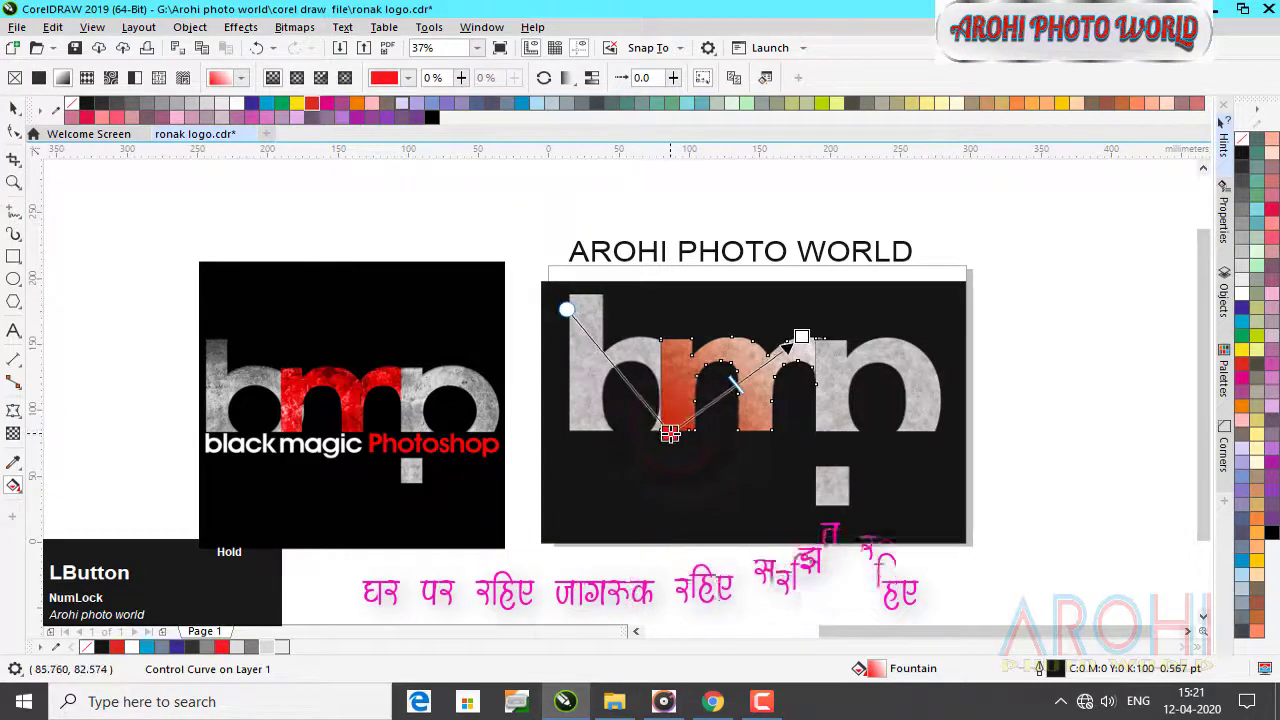
click(801, 336)
click(222, 647)
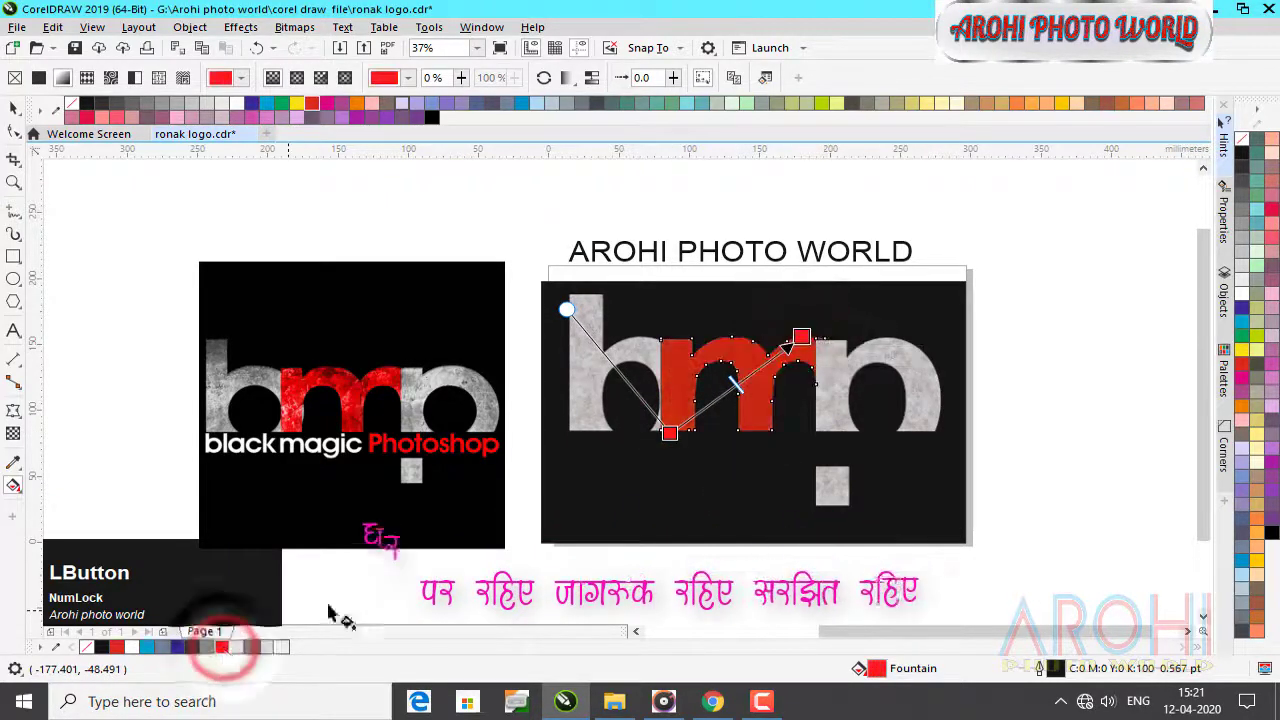
- Add alternating stops along the m's gradient: white at 13%, red at 30%, white at 48% and red at 66%
double_click(684, 421)
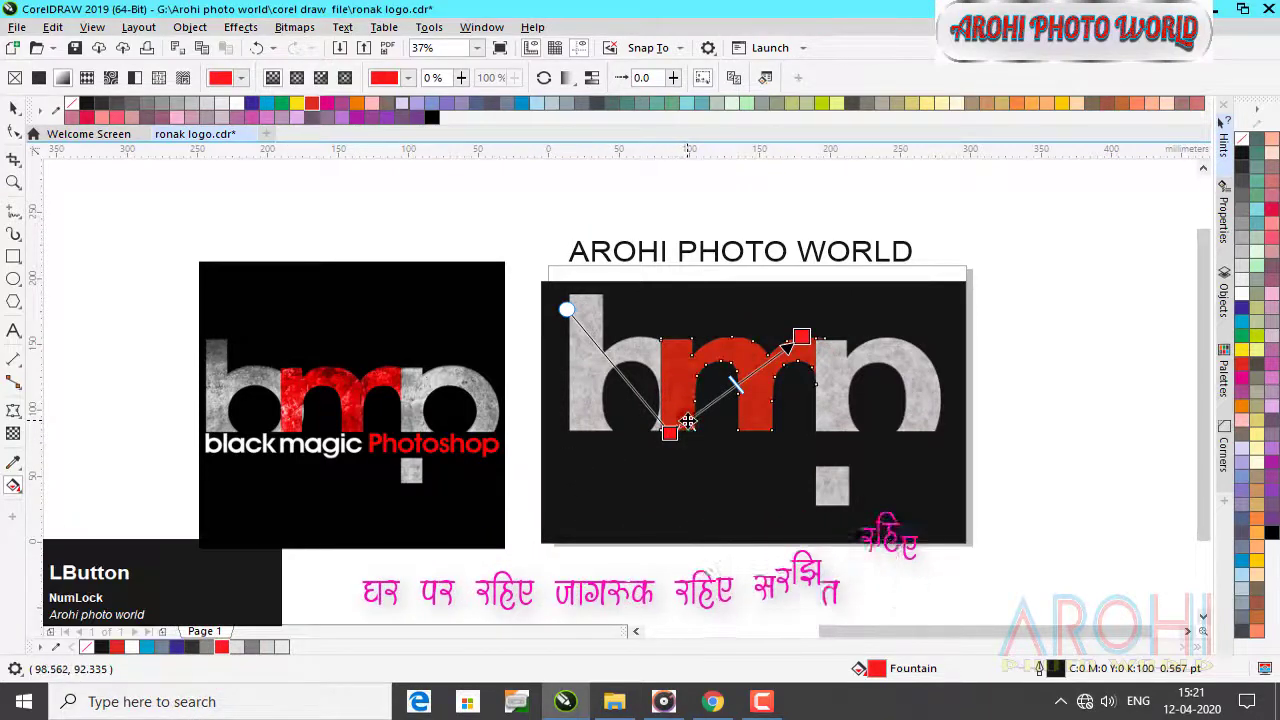
click(1245, 297)
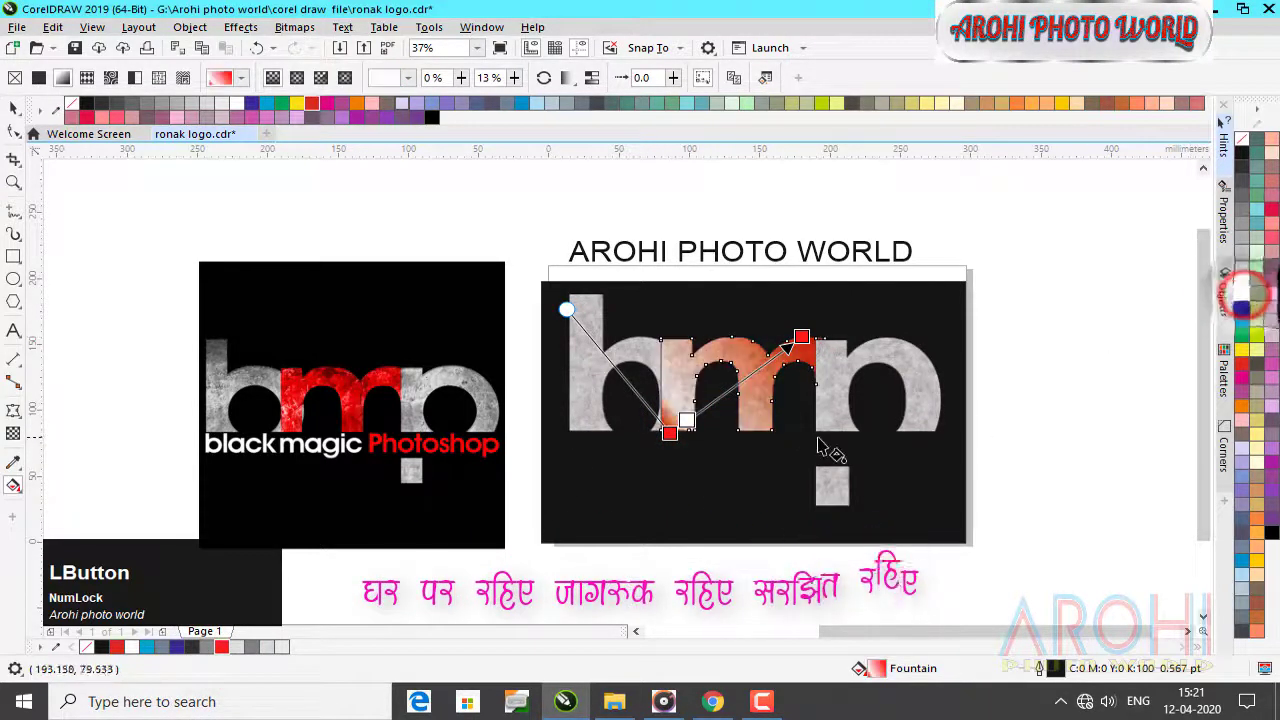
double_click(711, 403)
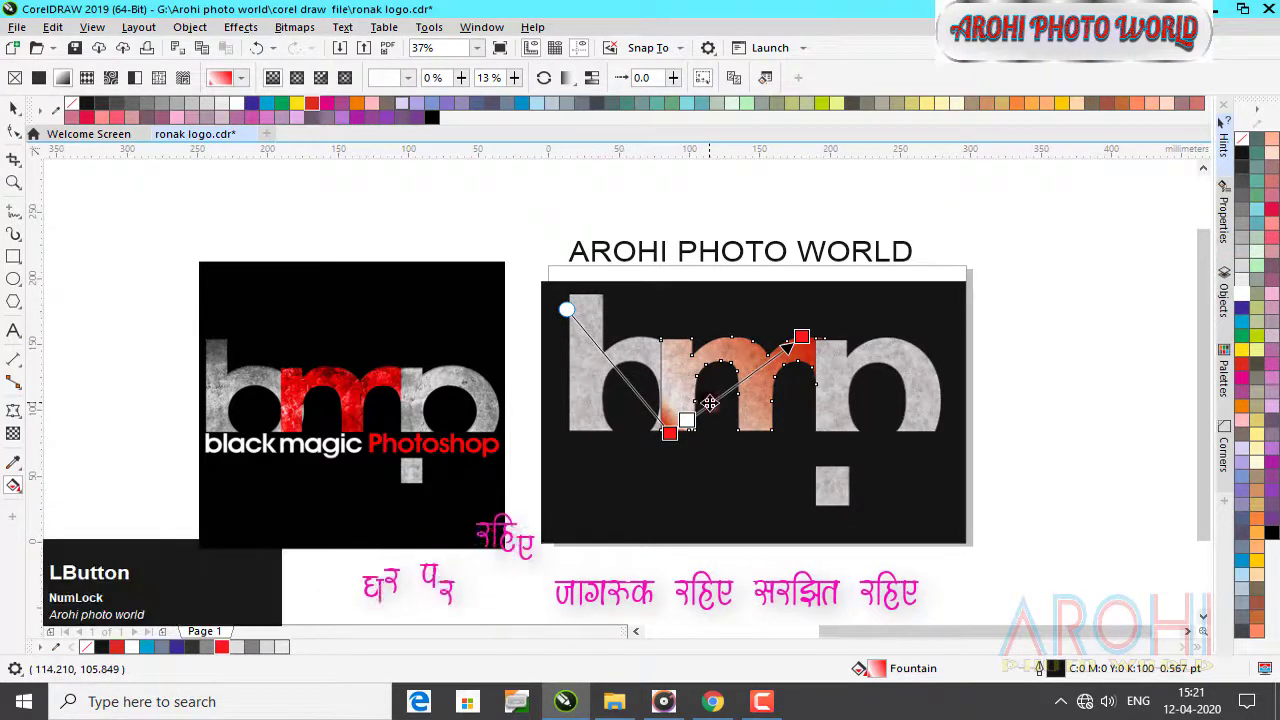
click(222, 647)
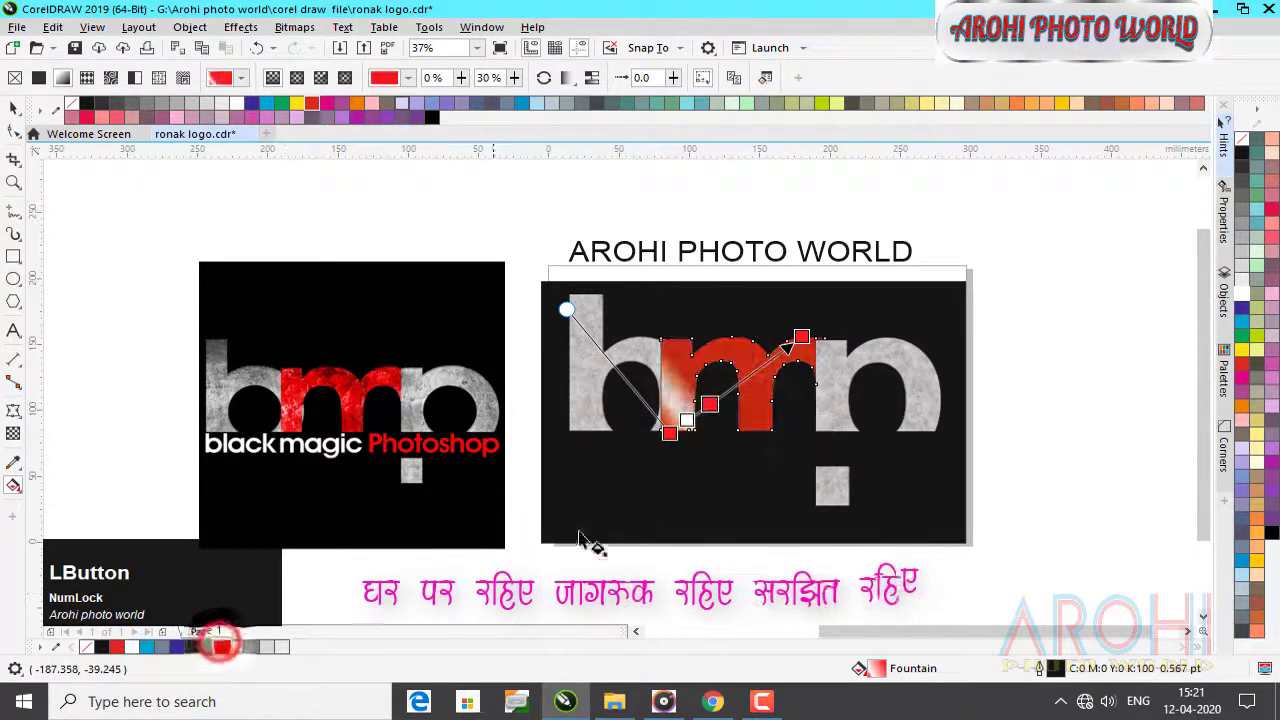
double_click(733, 391)
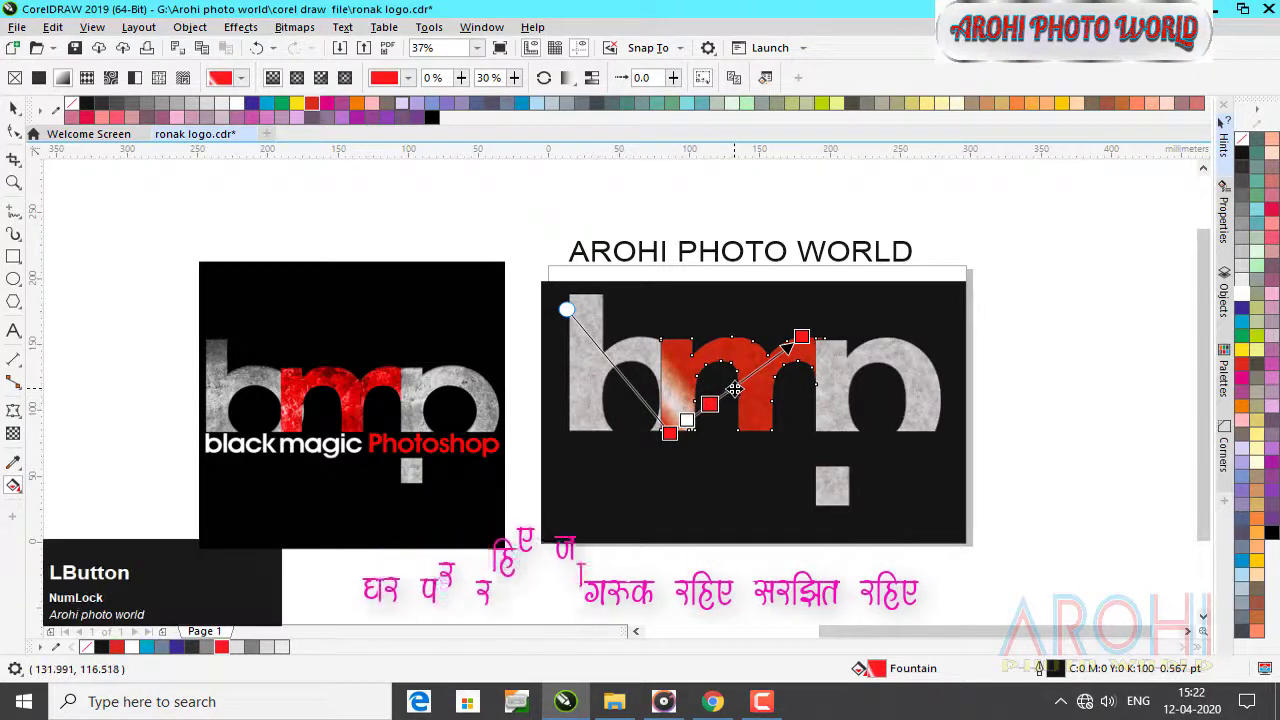
click(1242, 293)
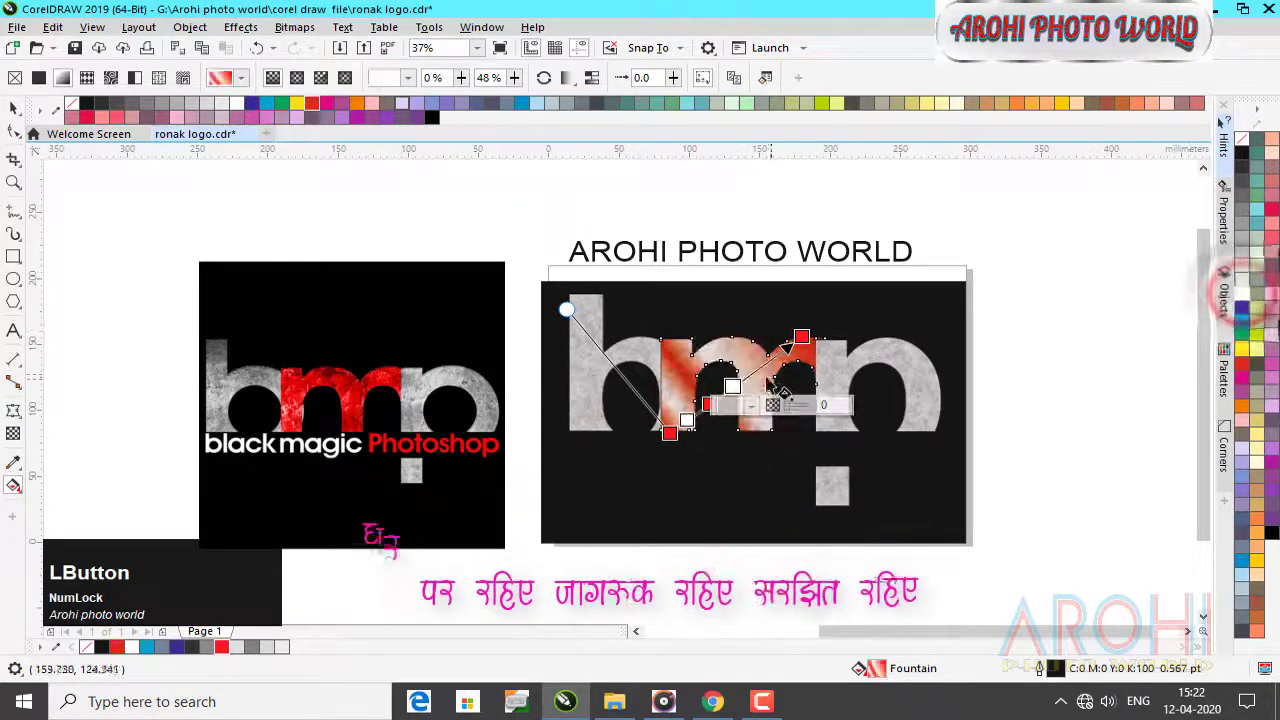
double_click(757, 369)
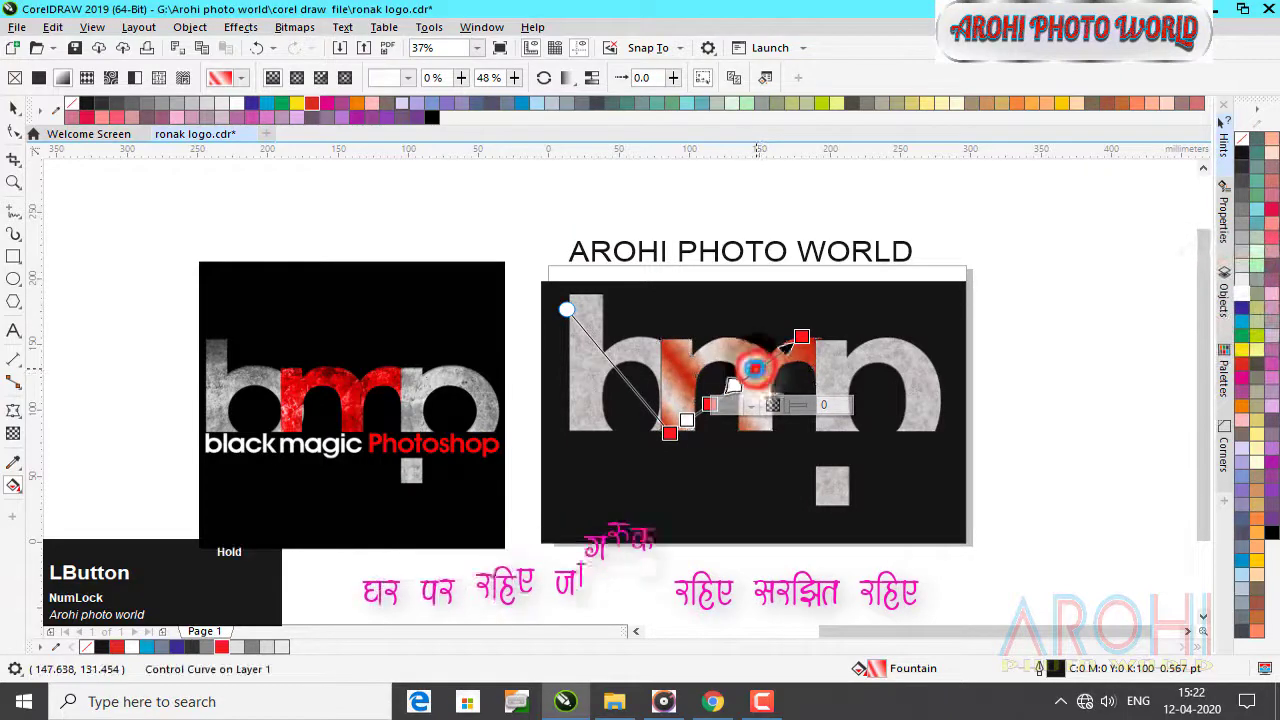
click(220, 647)
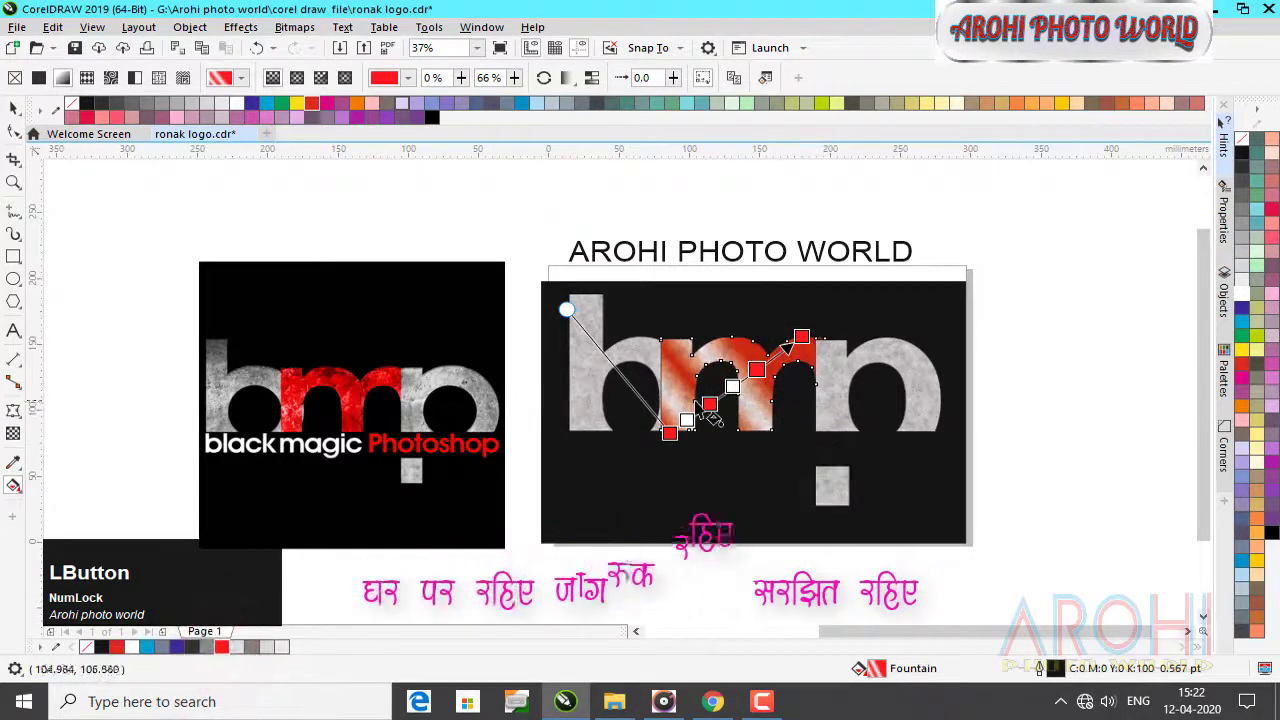
- Try an elliptical gradient on the m, redrawing its direction and removing one of the white stops
drag(659, 386, 826, 386)
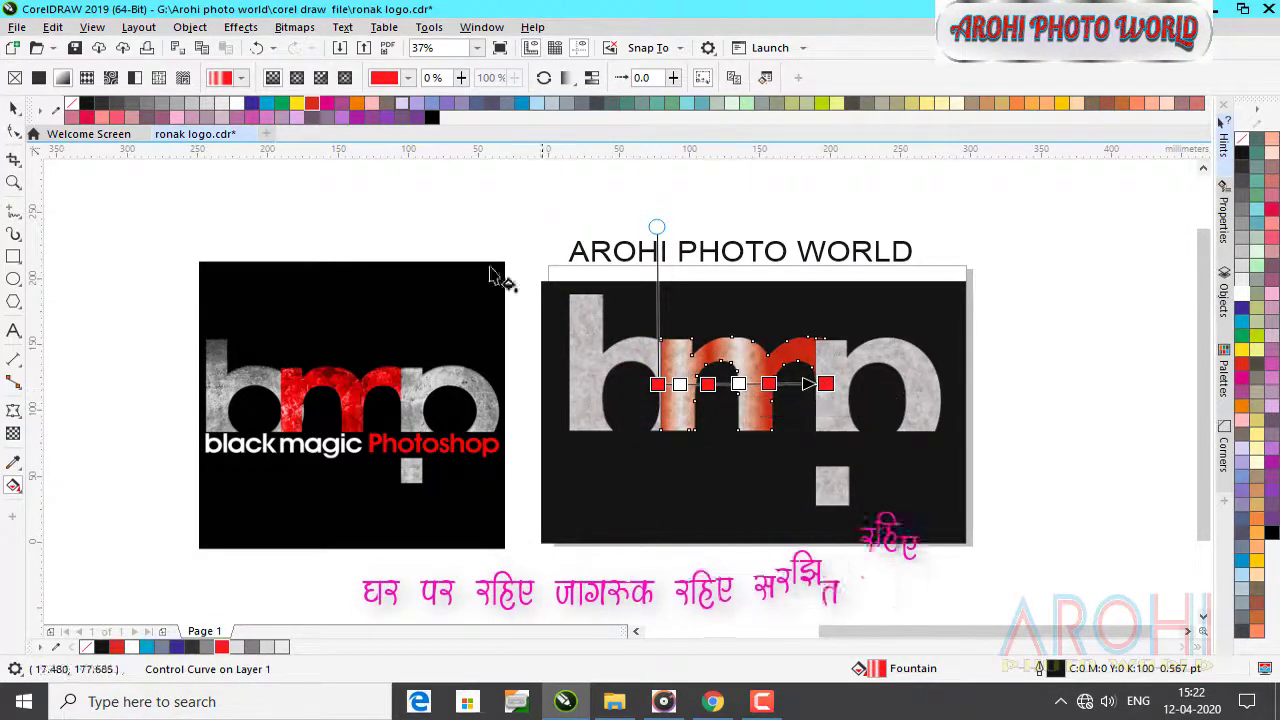
click(296, 80)
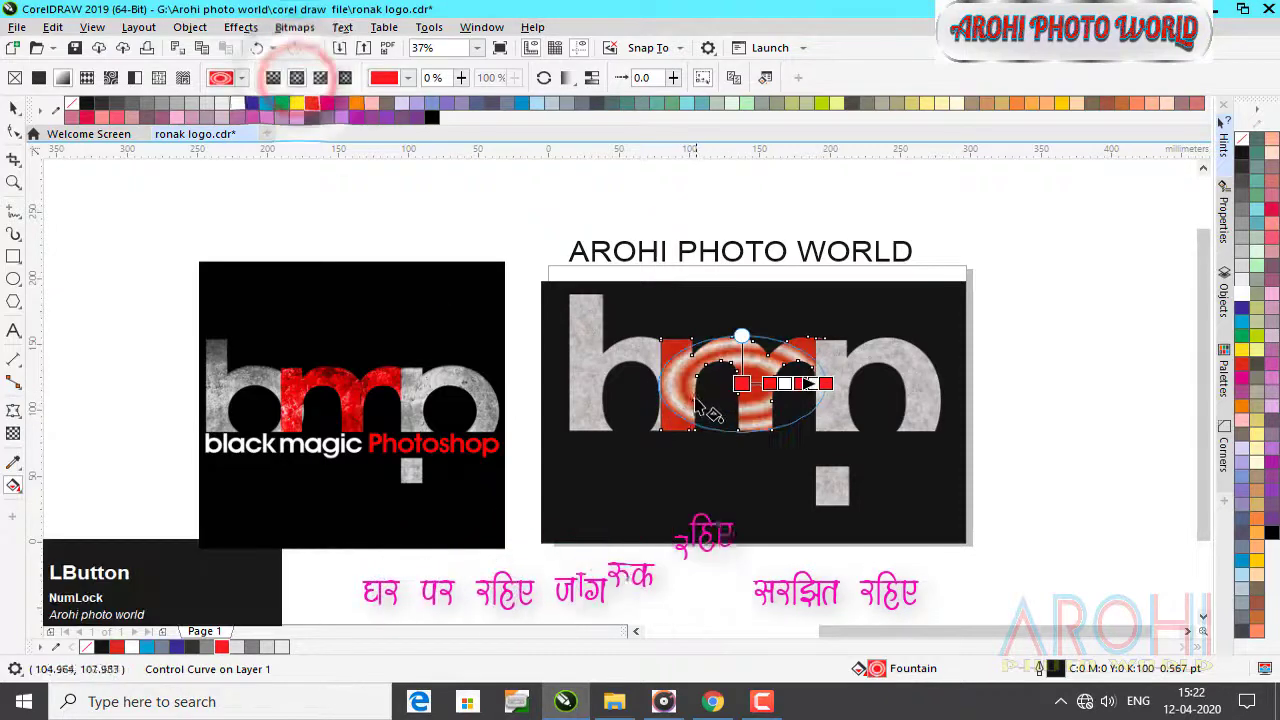
drag(693, 367, 850, 436)
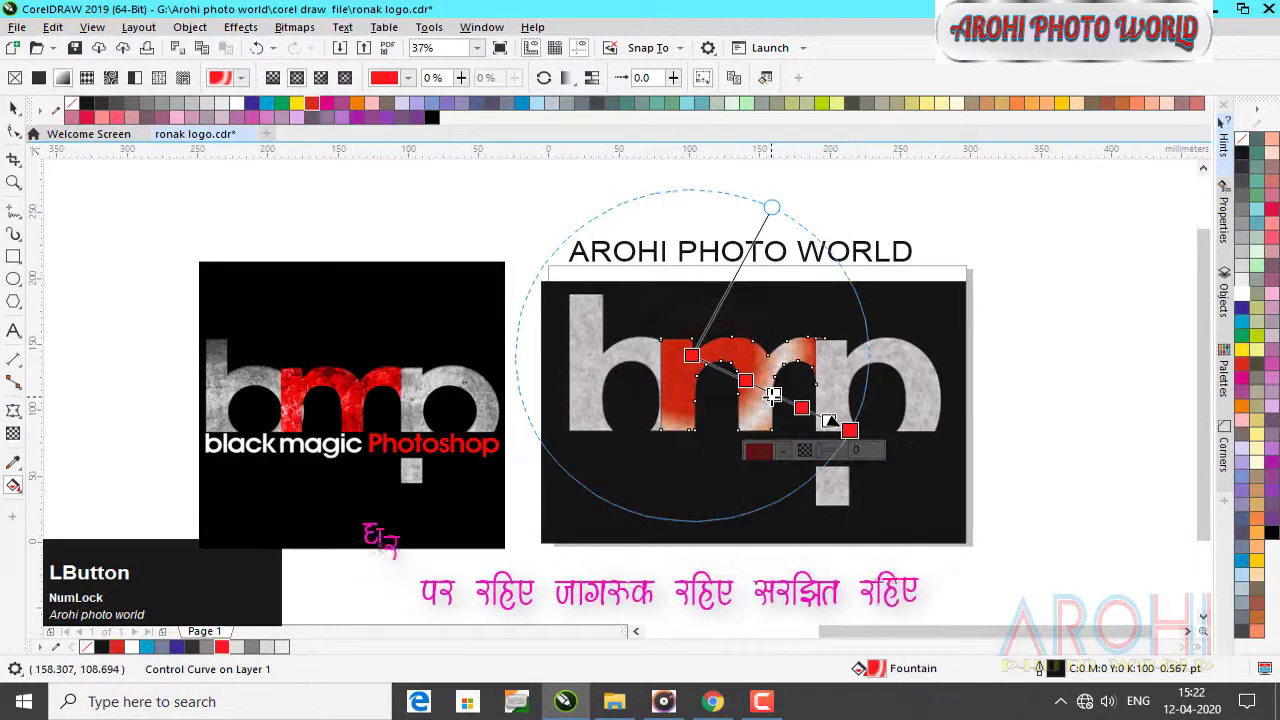
drag(770, 396, 801, 407)
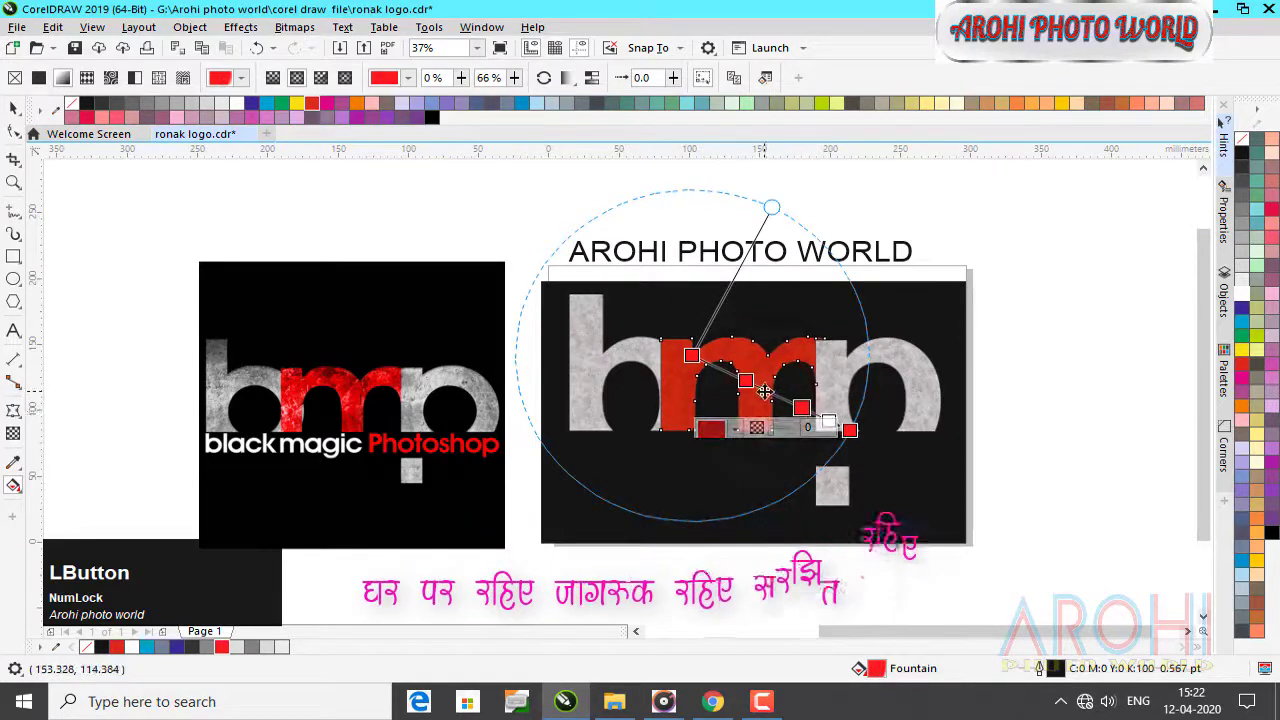
drag(674, 430, 825, 352)
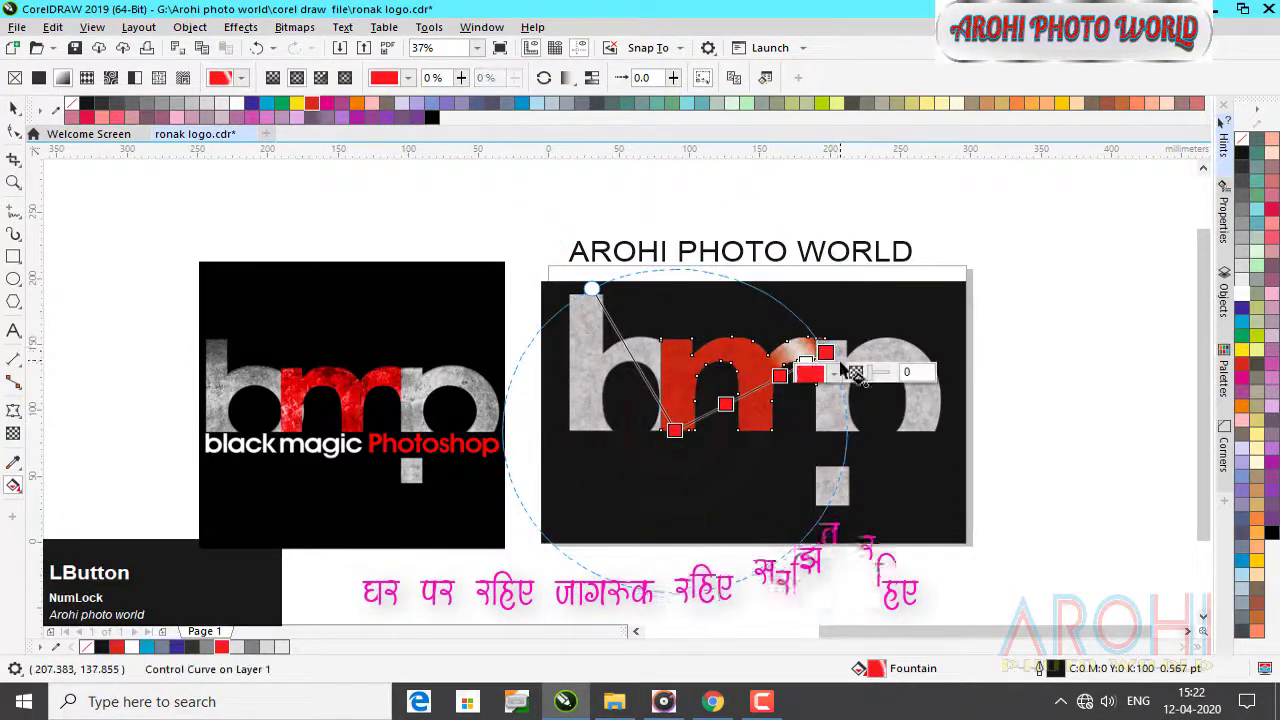
- Return the m's gradient to linear and remove all intermediate stops, ending it near the m's right shoulder
click(273, 79)
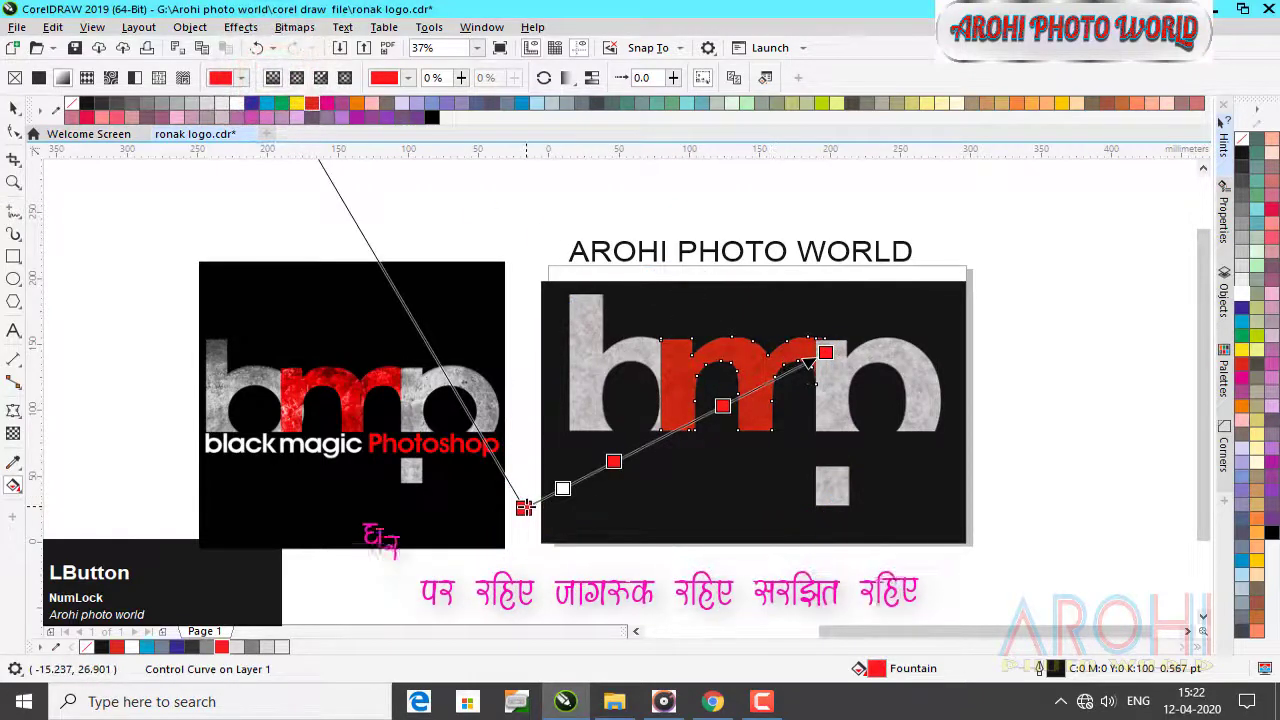
drag(524, 507, 675, 430)
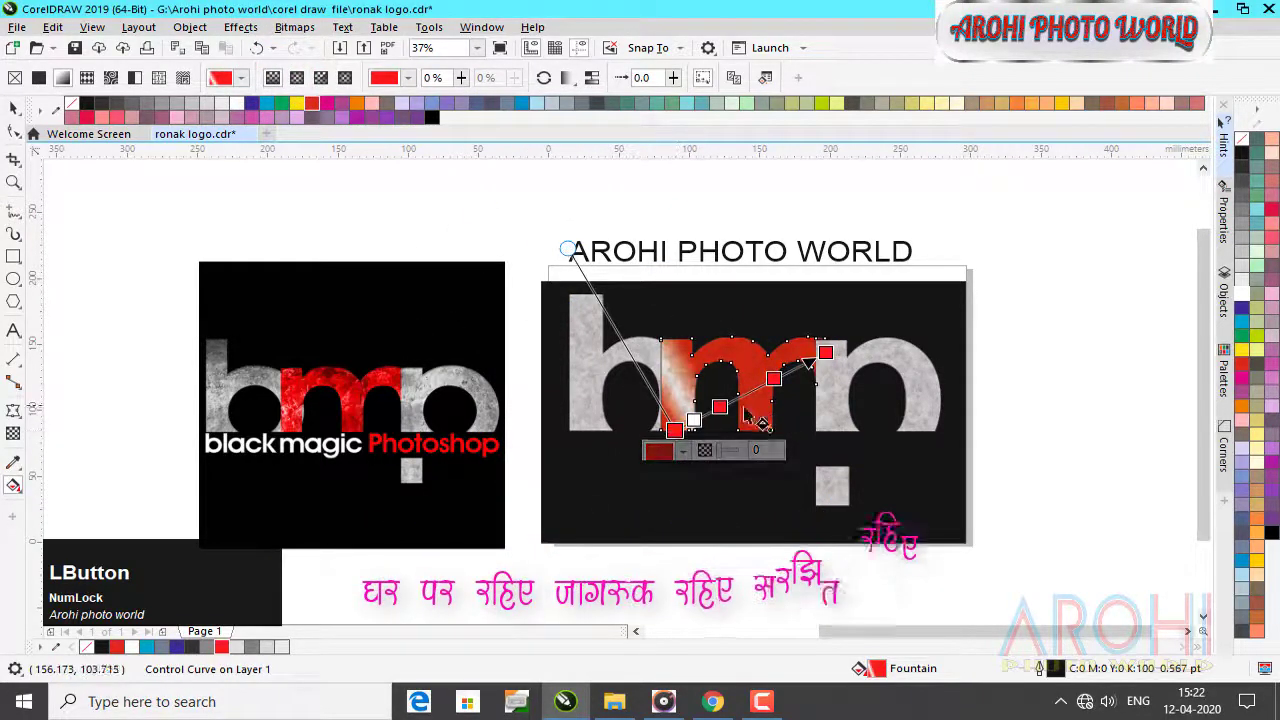
double_click(695, 420)
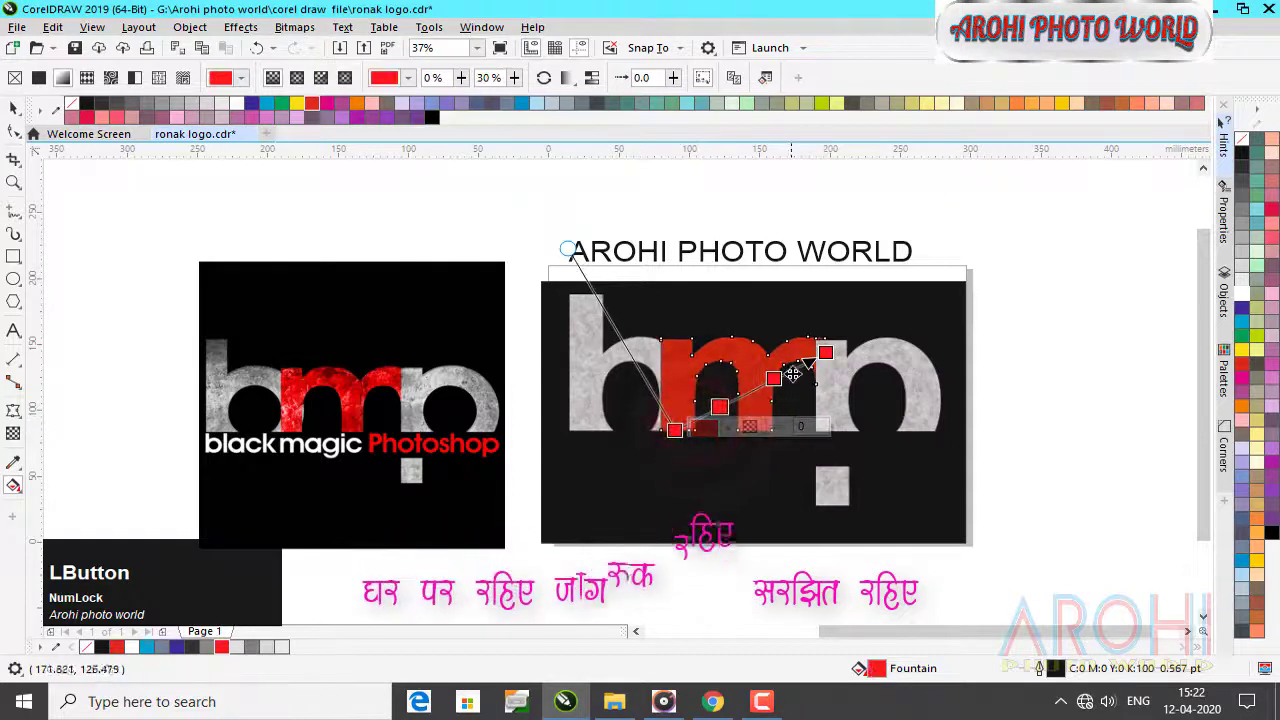
double_click(718, 408)
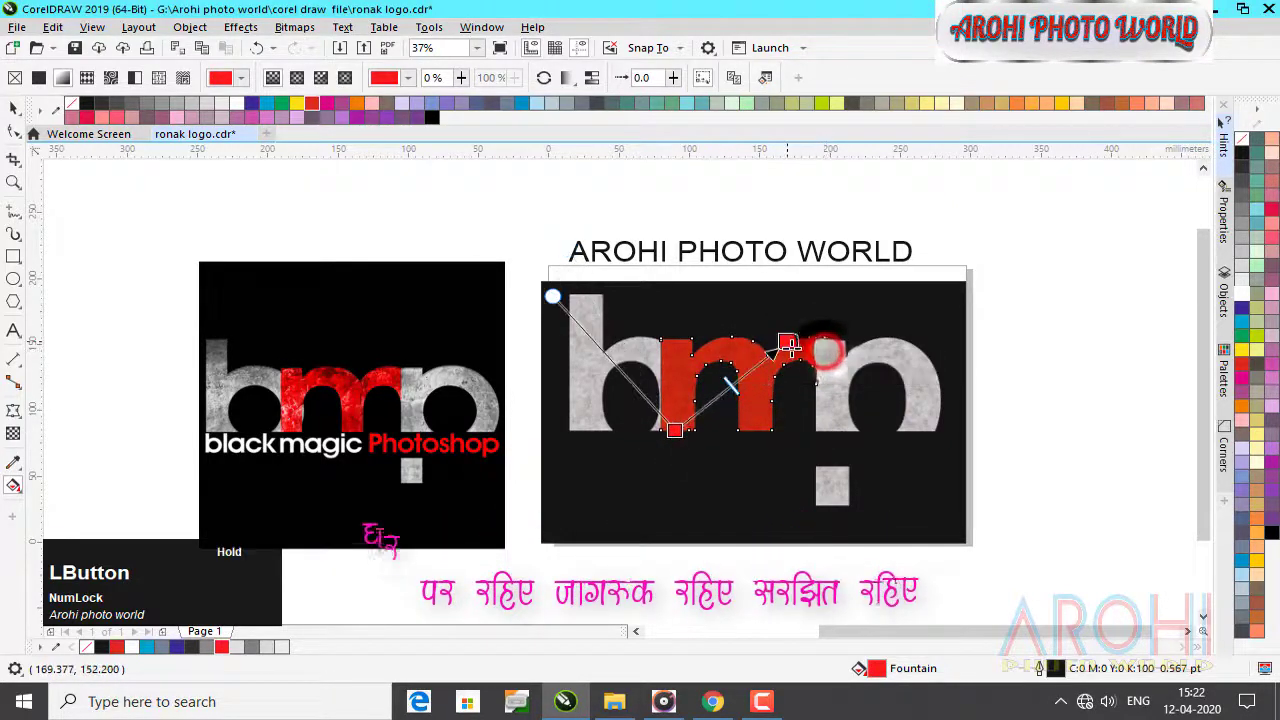
drag(800, 348, 800, 347)
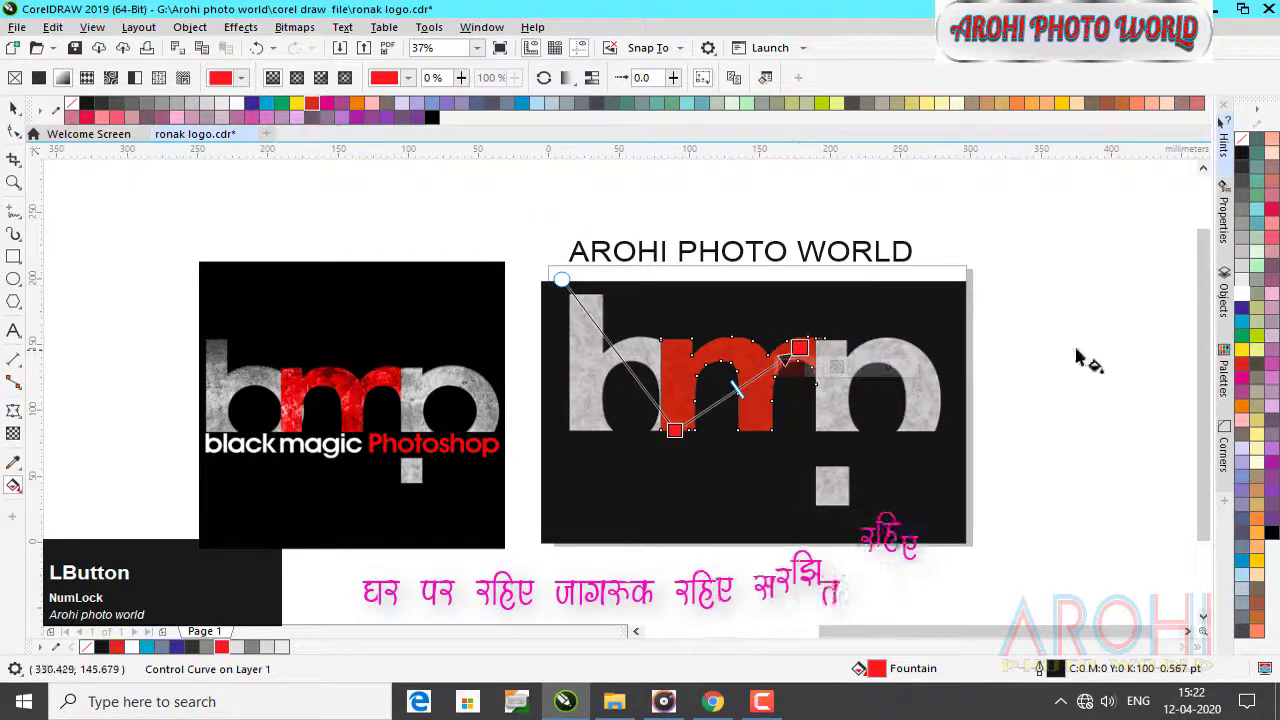
- Set the m's gradient end colour to light grey and reposition the gradient from the first leg's inner edge to the upper-right corner
click(1242, 284)
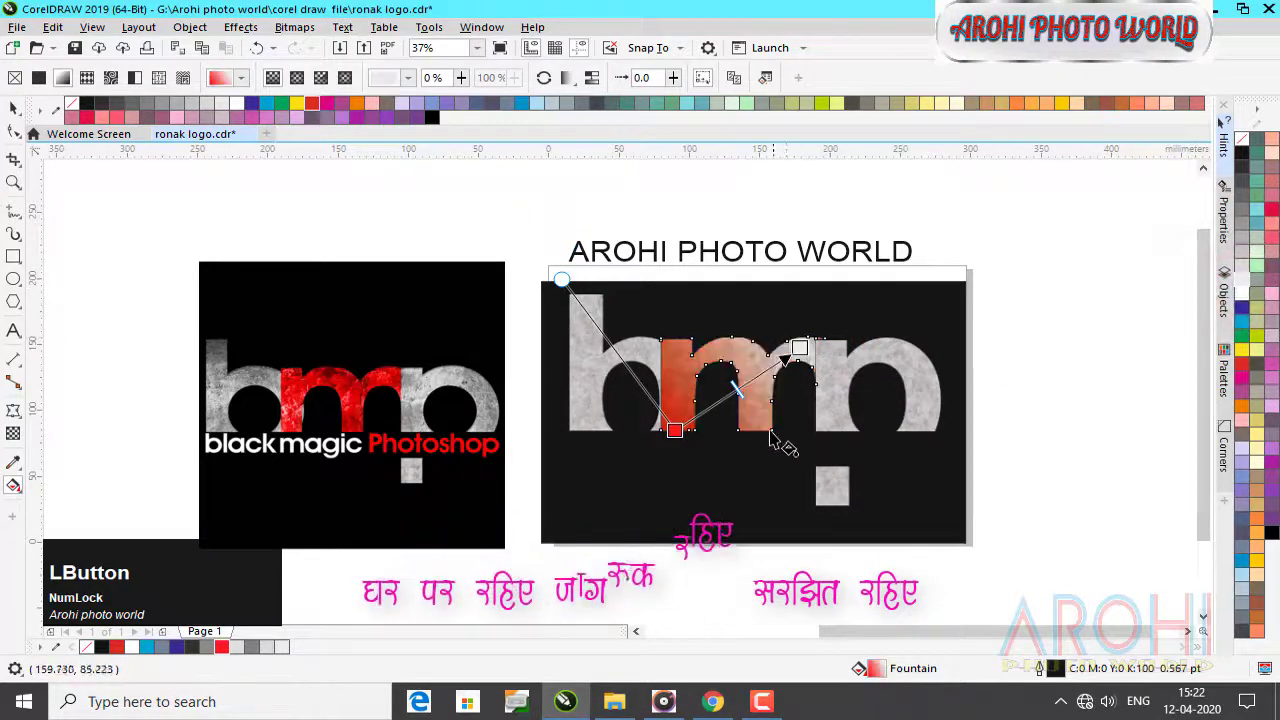
drag(801, 348, 900, 300)
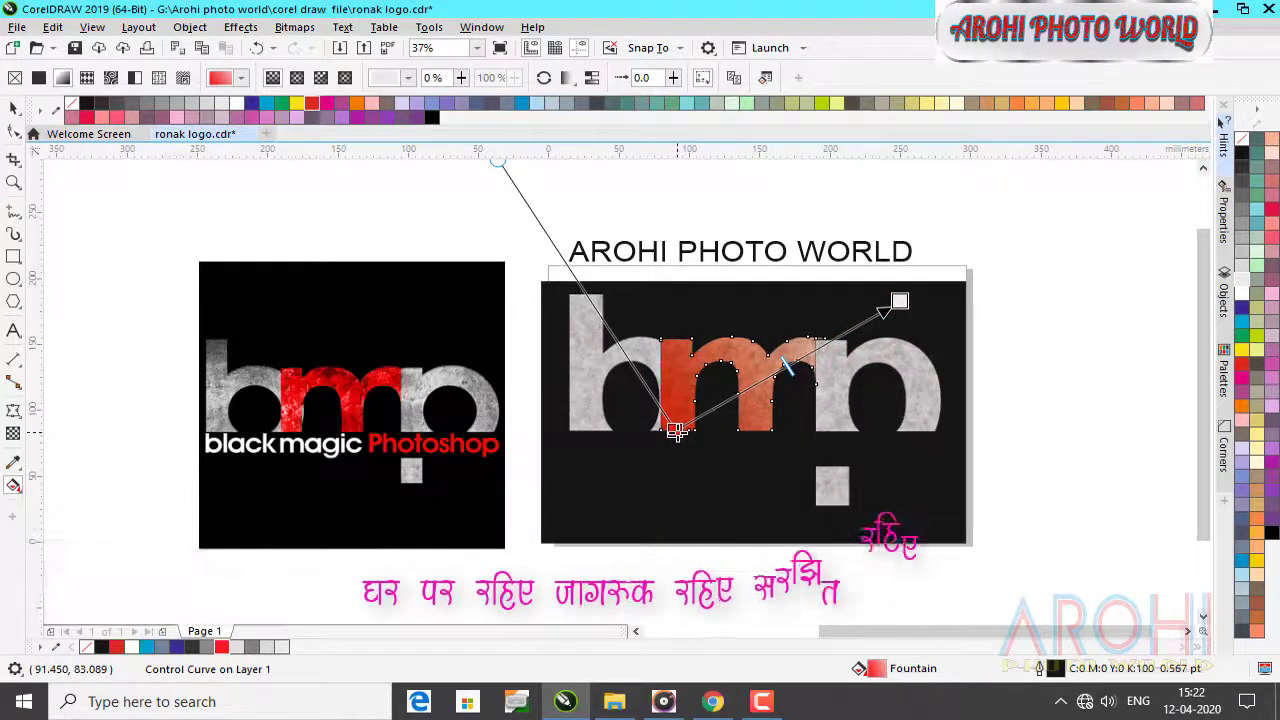
drag(676, 432, 694, 401)
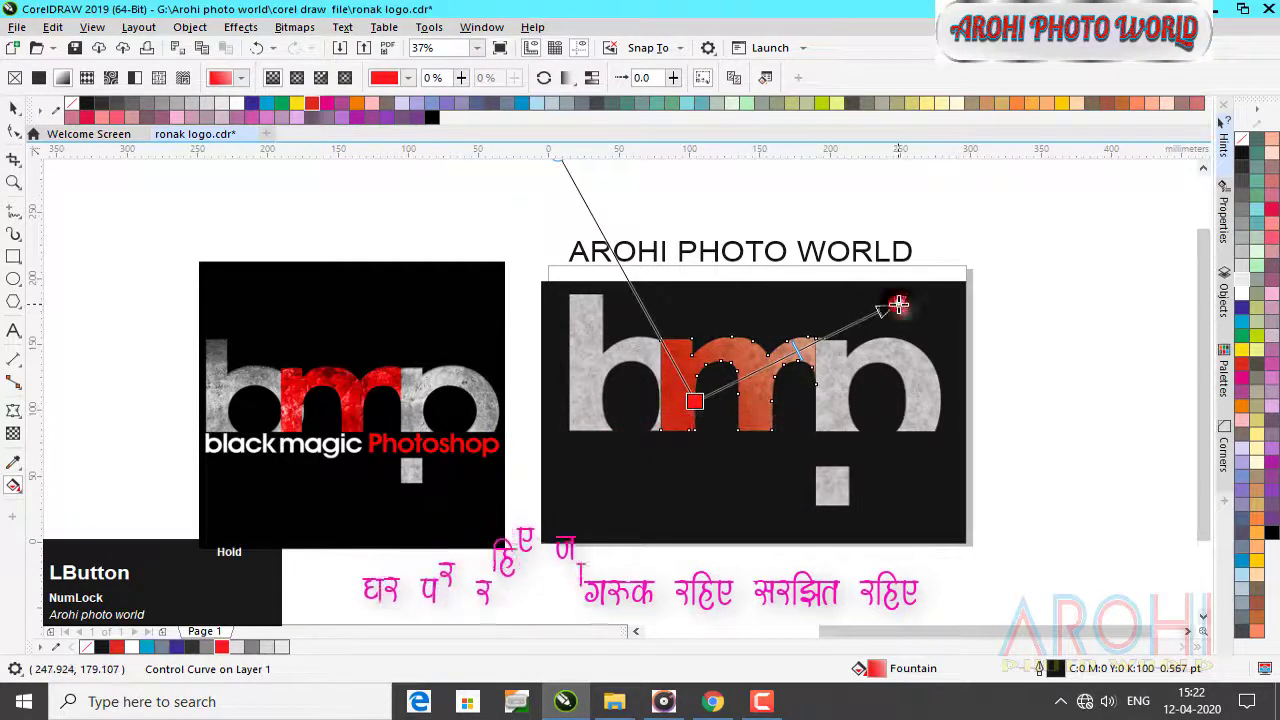
drag(901, 302, 838, 325)
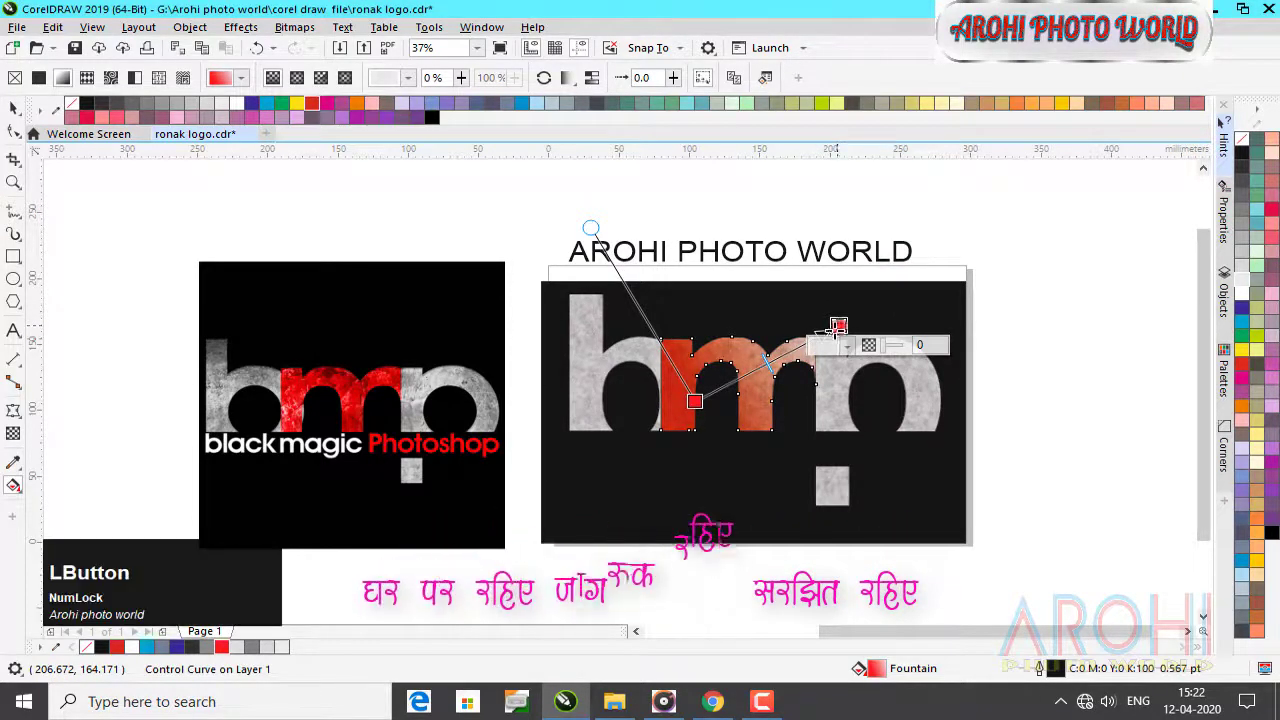
drag(838, 325, 815, 339)
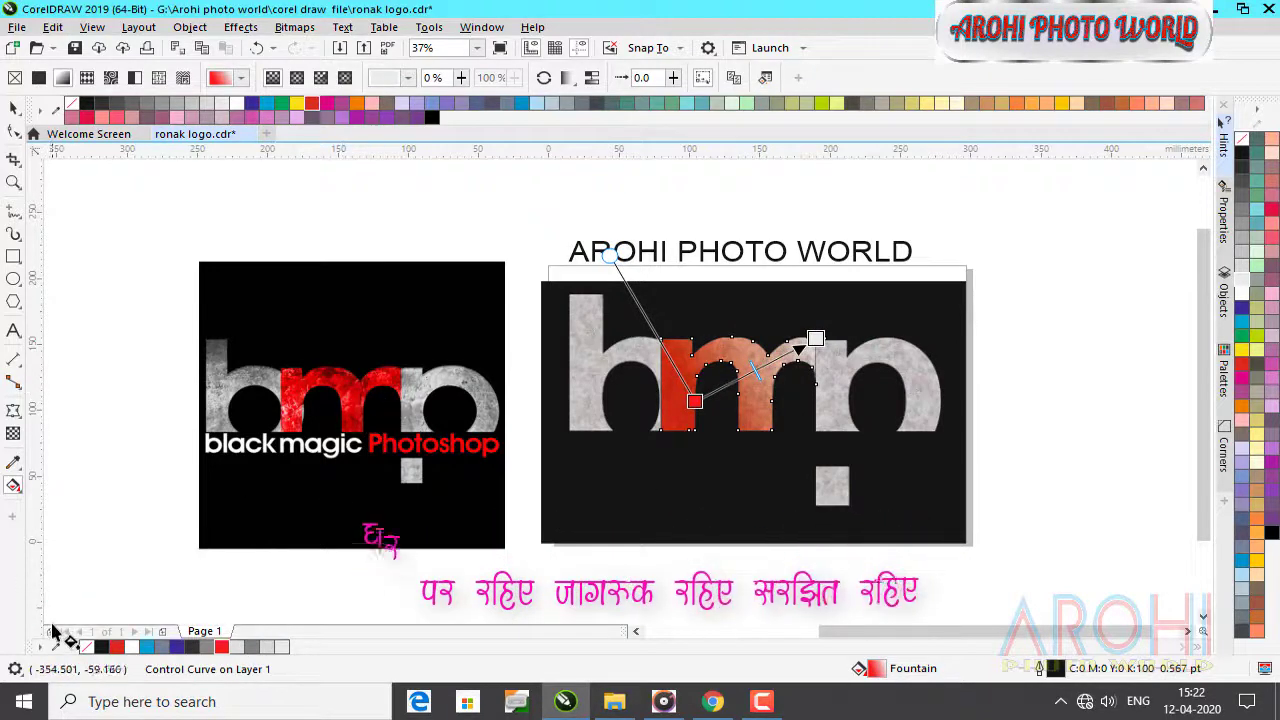
- Sample the dark red from the reference logo's m and apply it to the end of the new m's gradient
click(70, 645)
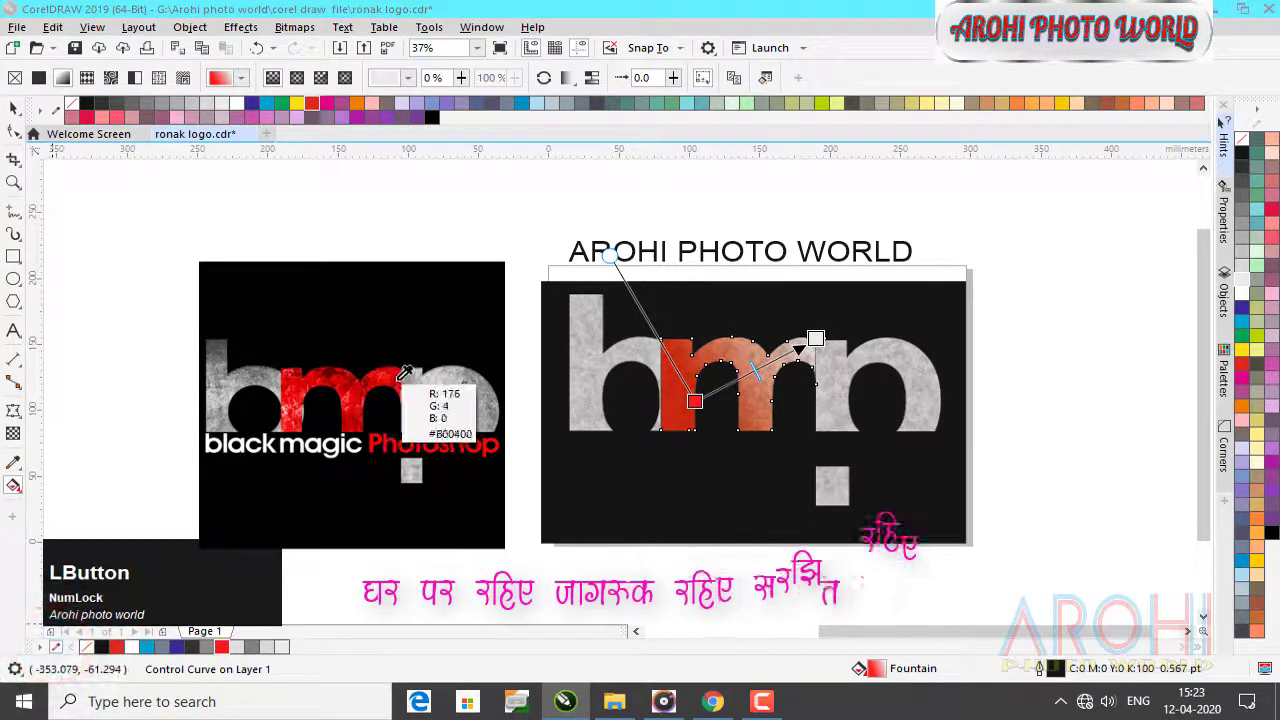
click(401, 386)
click(301, 646)
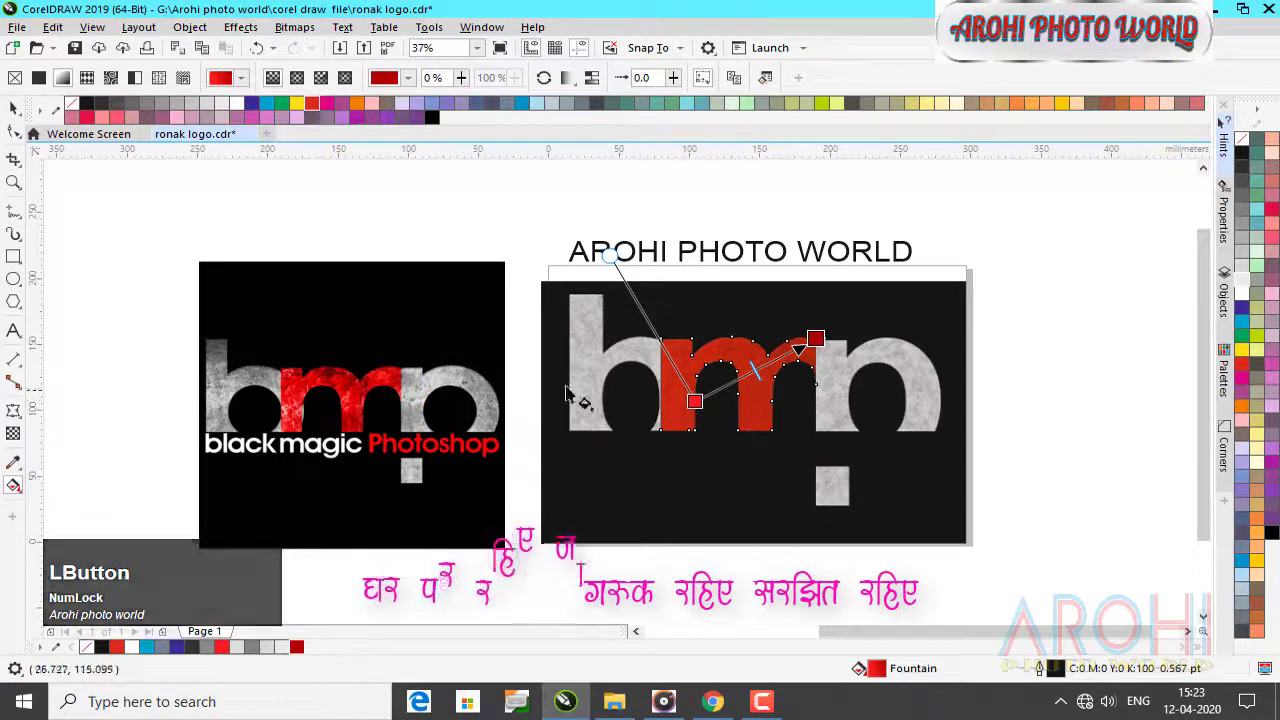
- Start an artistic text reading "bl" above the reference logo and enlarge it to about 96 pt
click(483, 196)
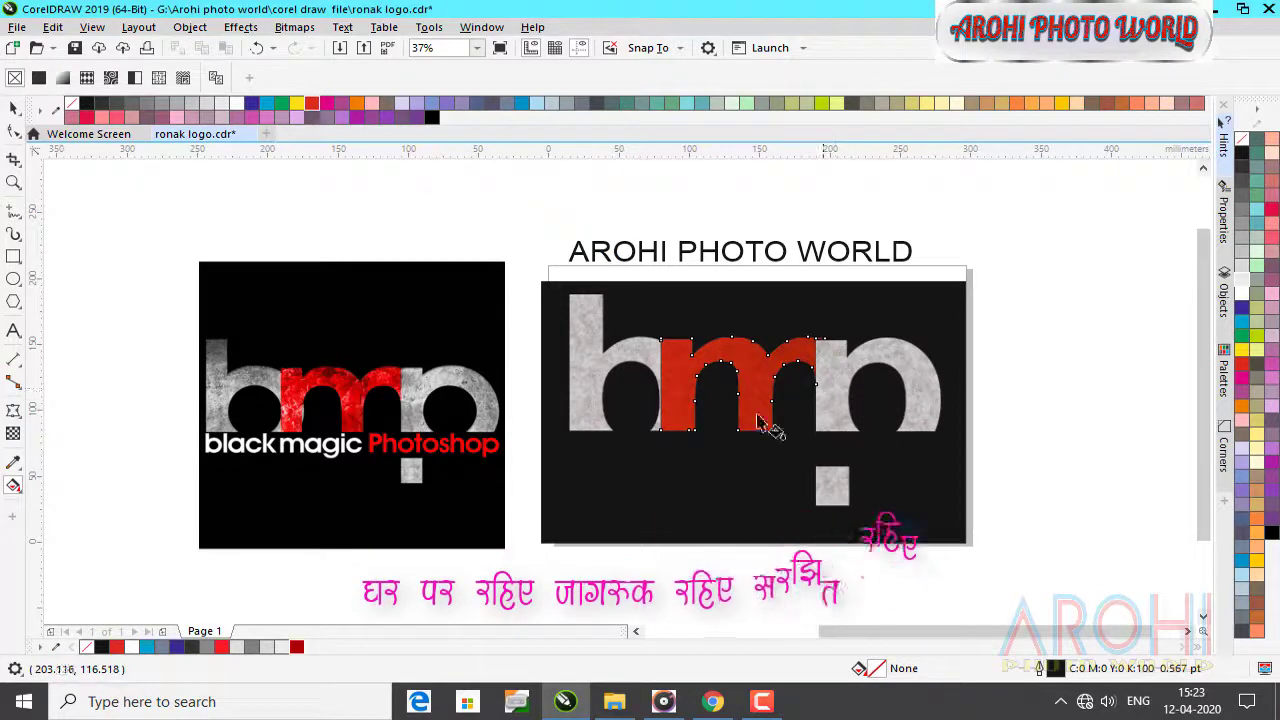
click(13, 330)
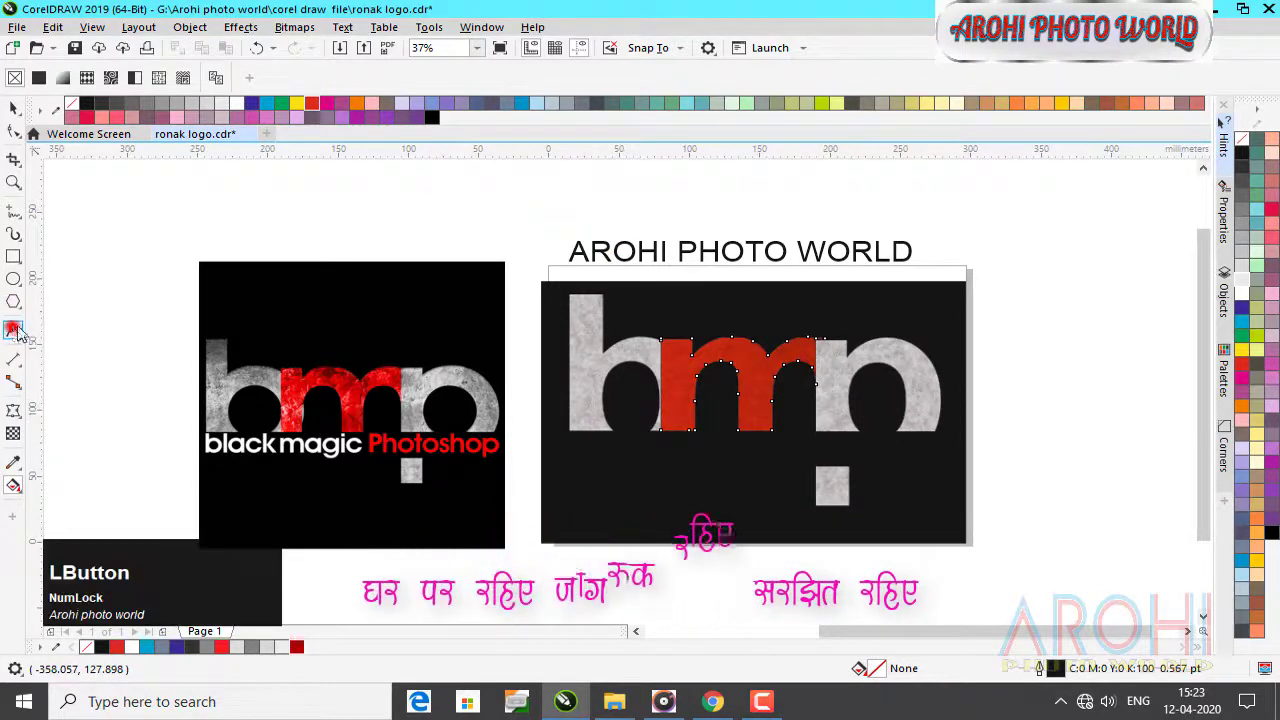
click(210, 222)
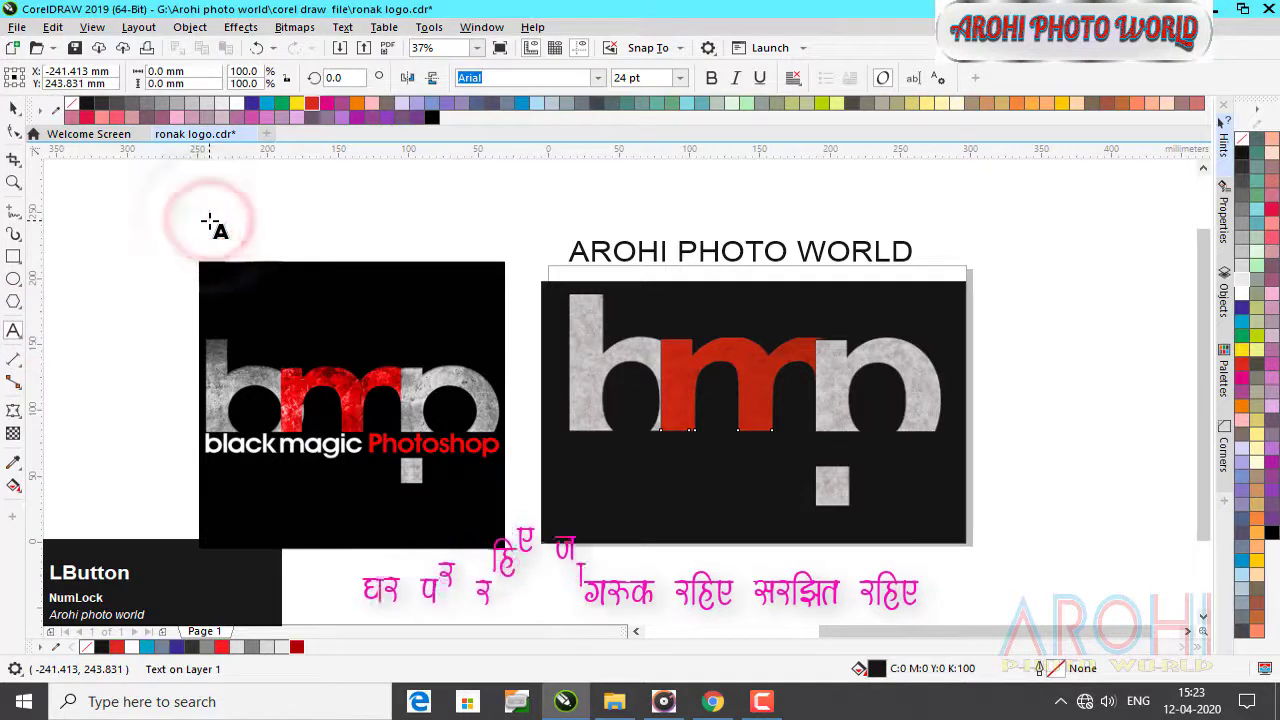
text(B)
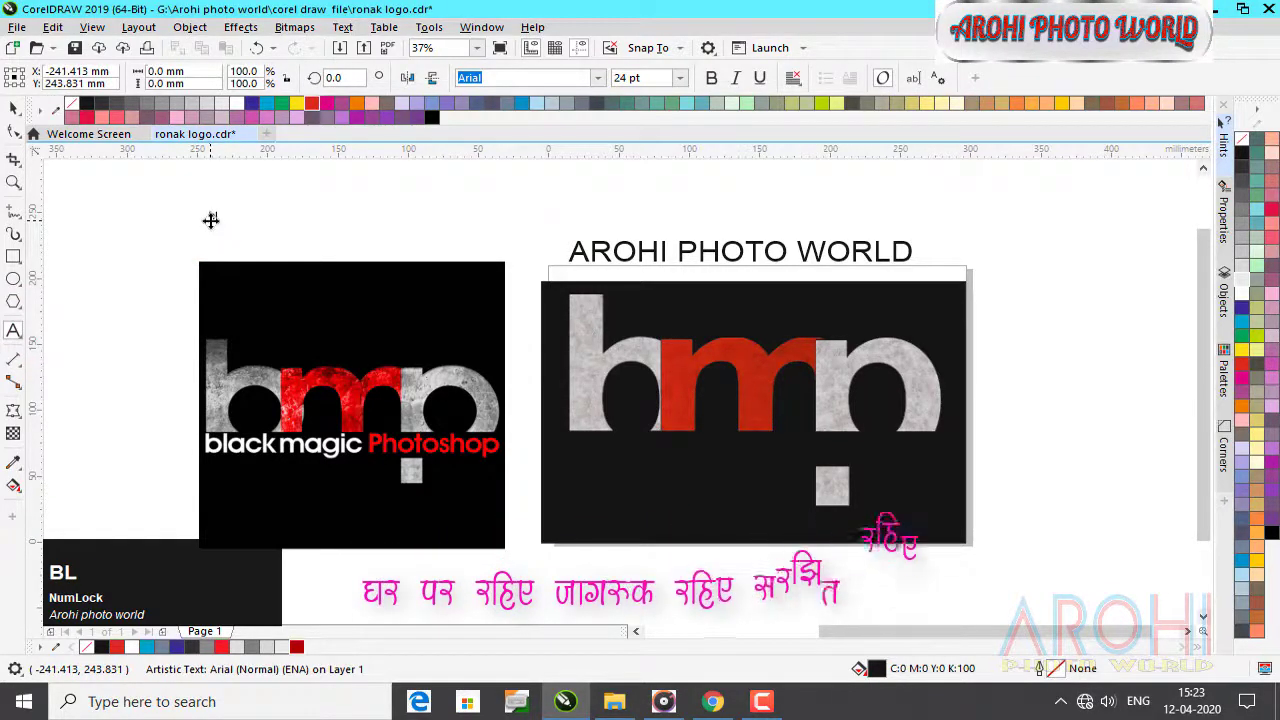
drag(220, 225, 285, 258)
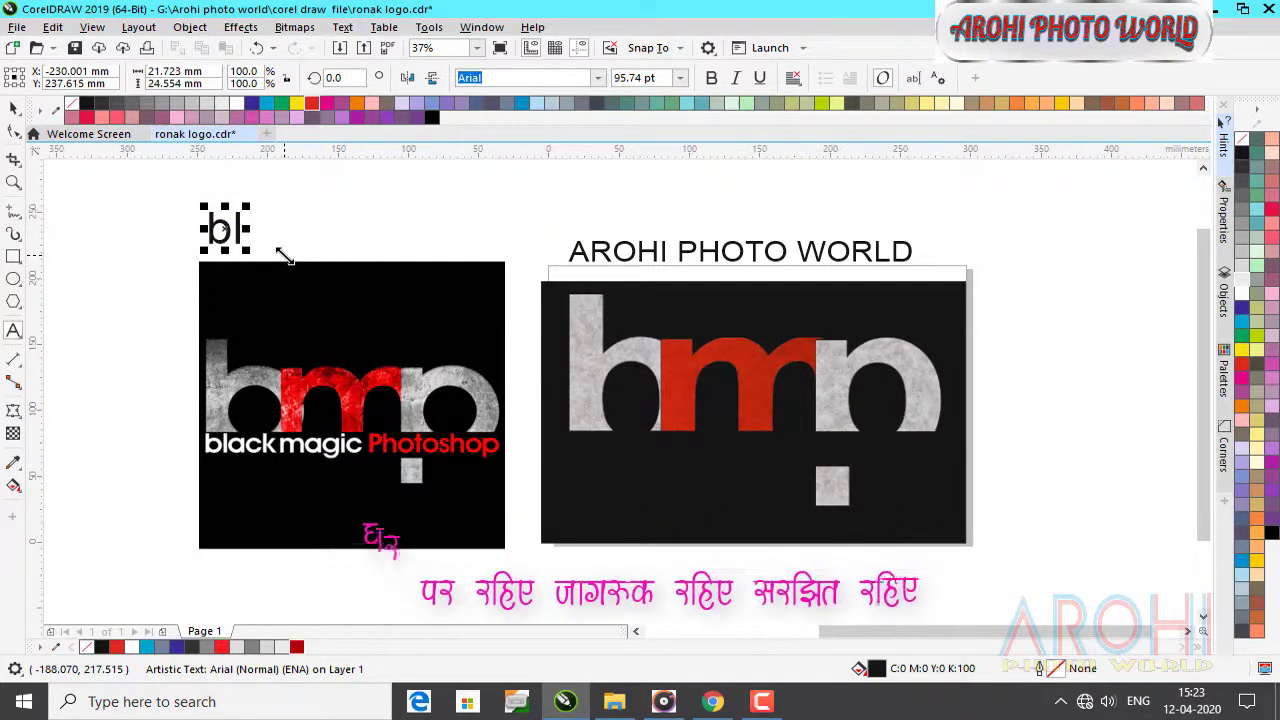
- Complete the text above the reference logo so it reads "black magic photoshop"
text(ac)
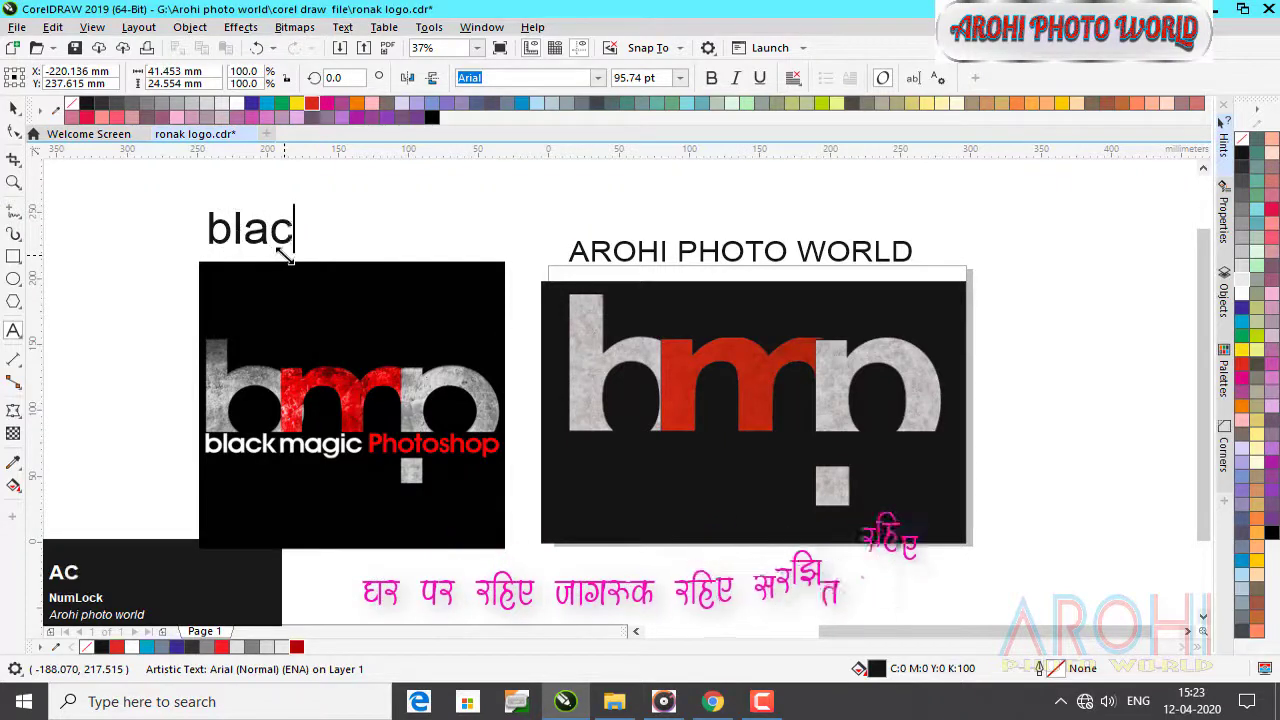
text(k ma)
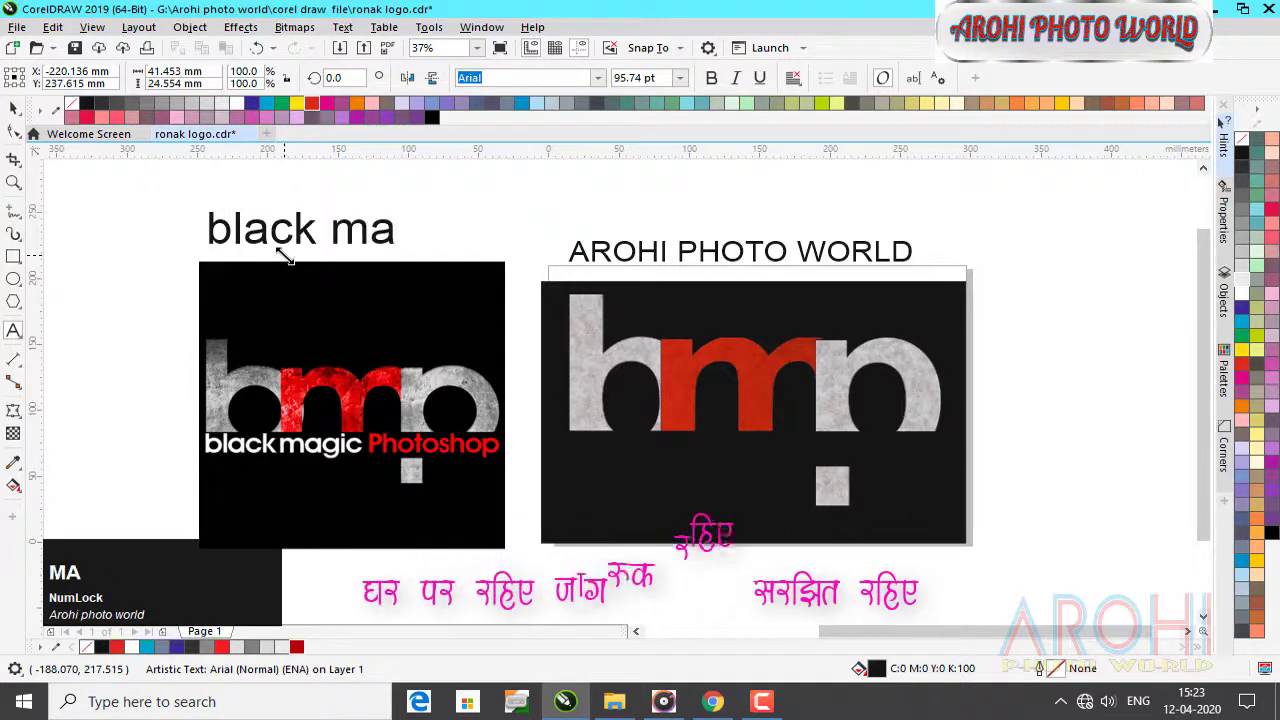
text(gi)
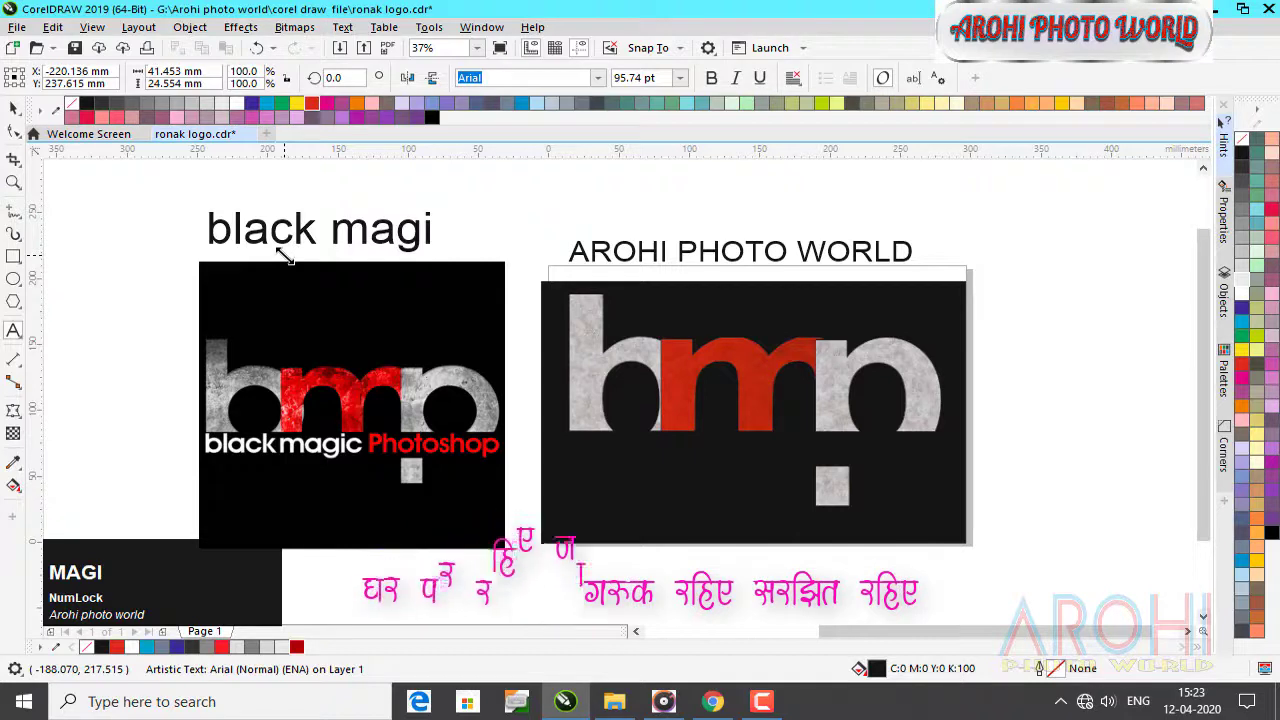
text(c pg)
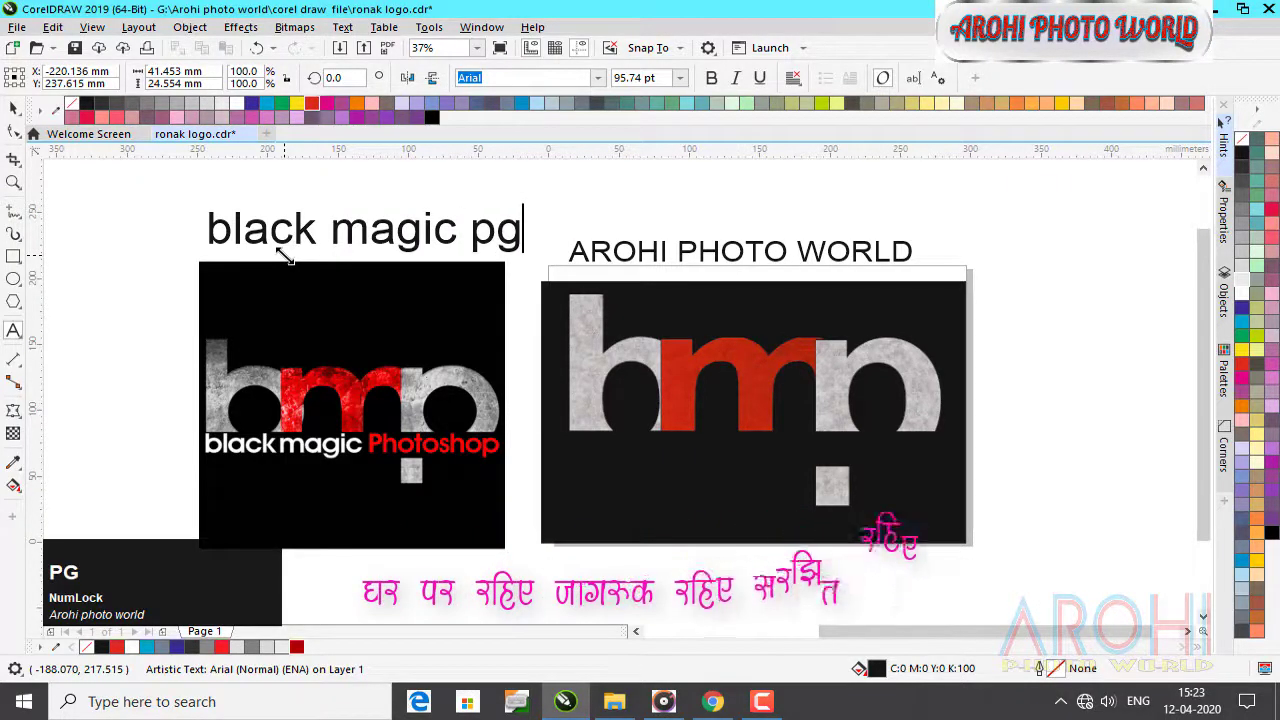
key(BackSpace)
text(horo)
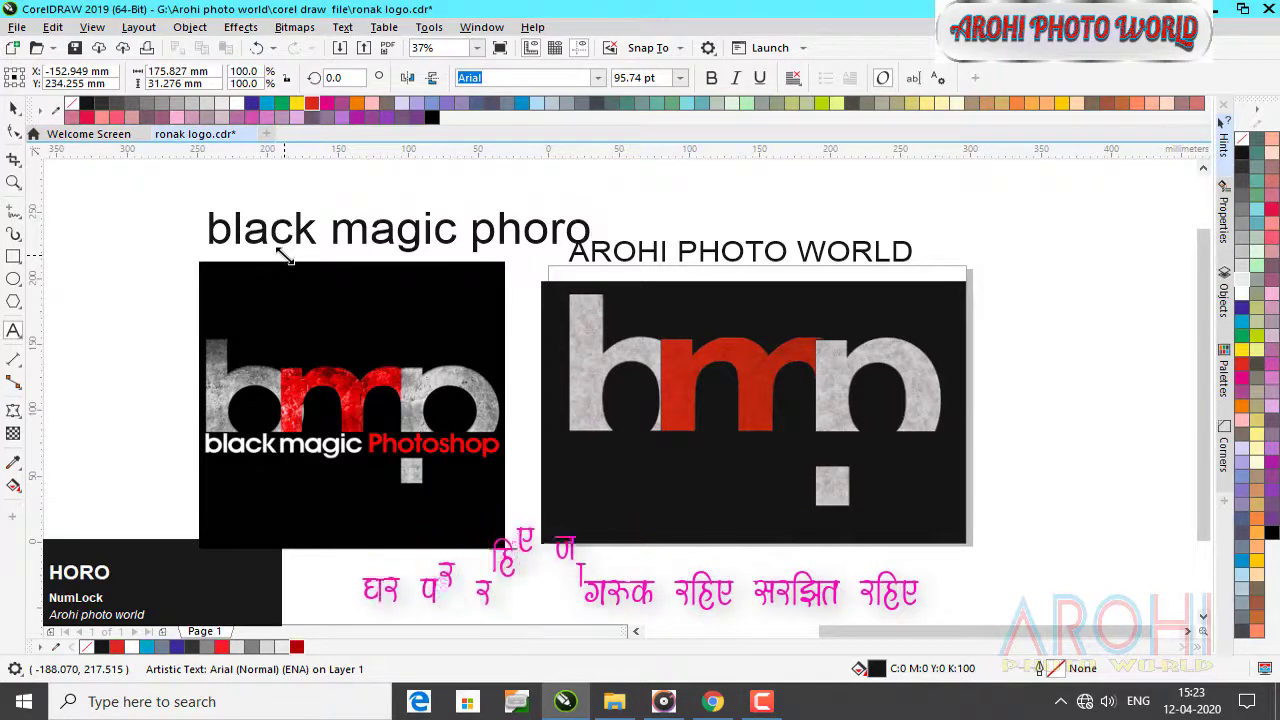
key(BackSpace)
key(BackSpace)
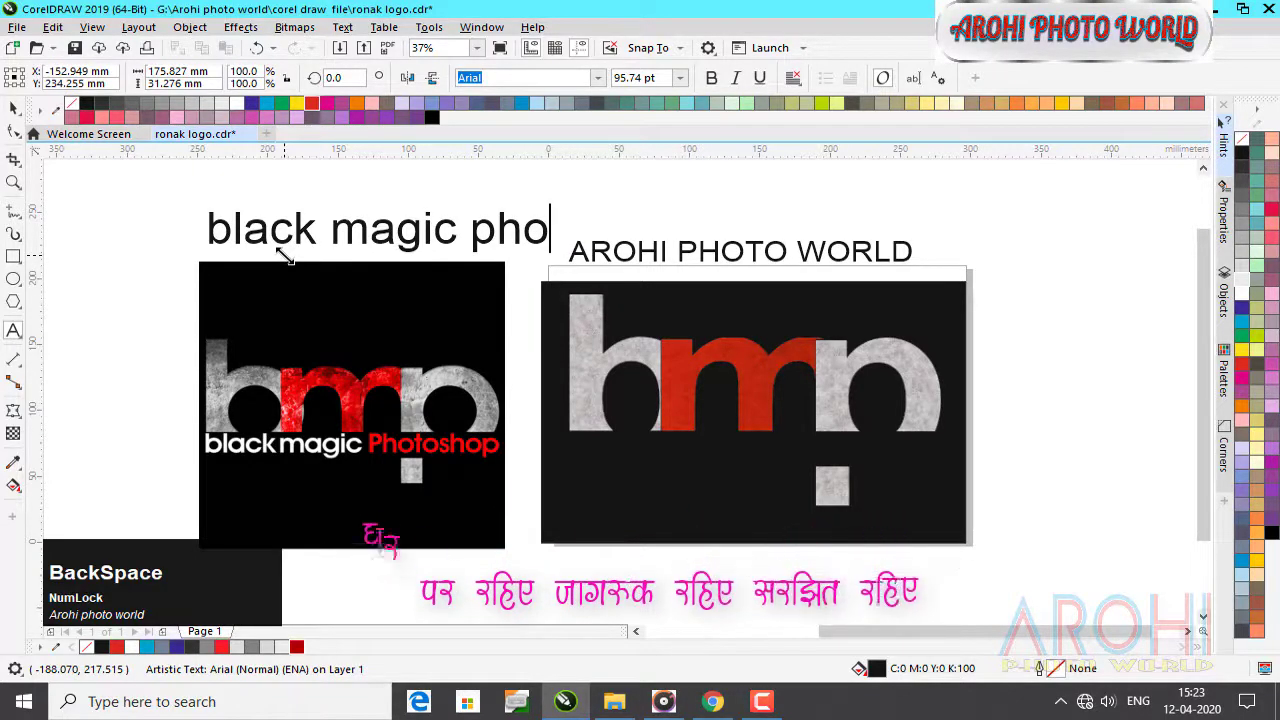
text(toshop)
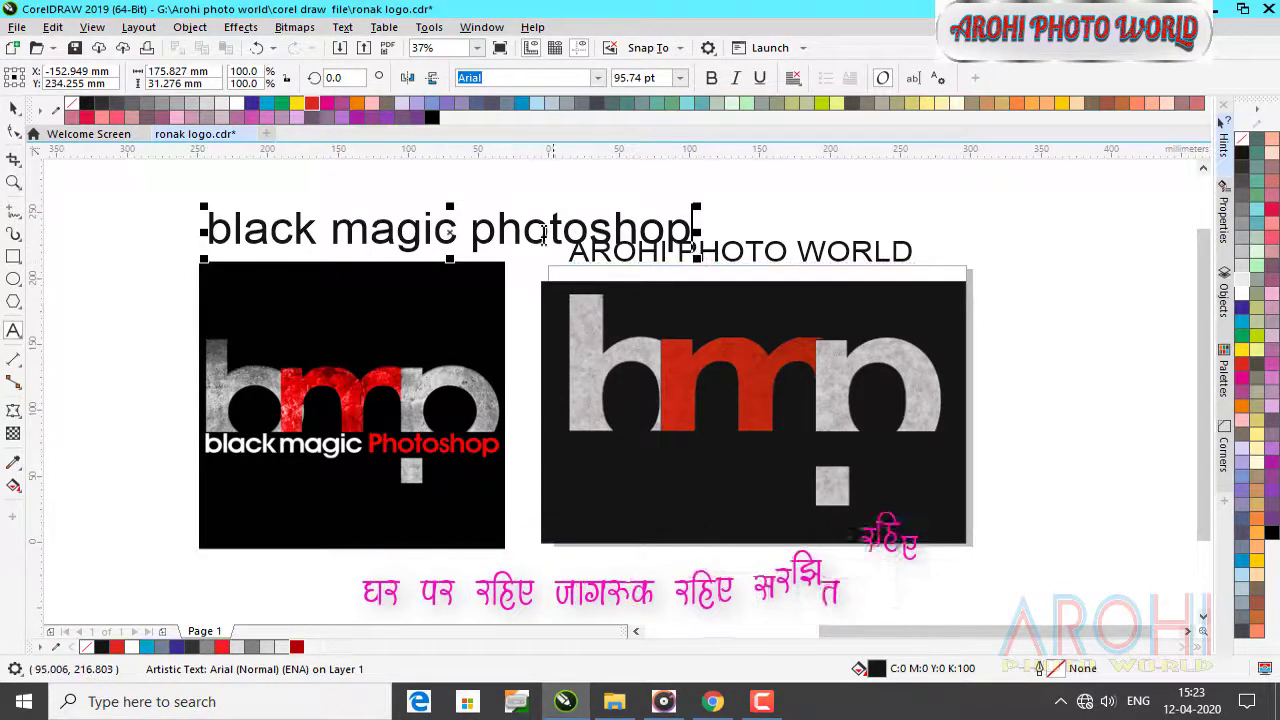
- Move the tagline text onto the band below the new bmp letters and scale it down to about 78 pt
click(714, 79)
click(12, 107)
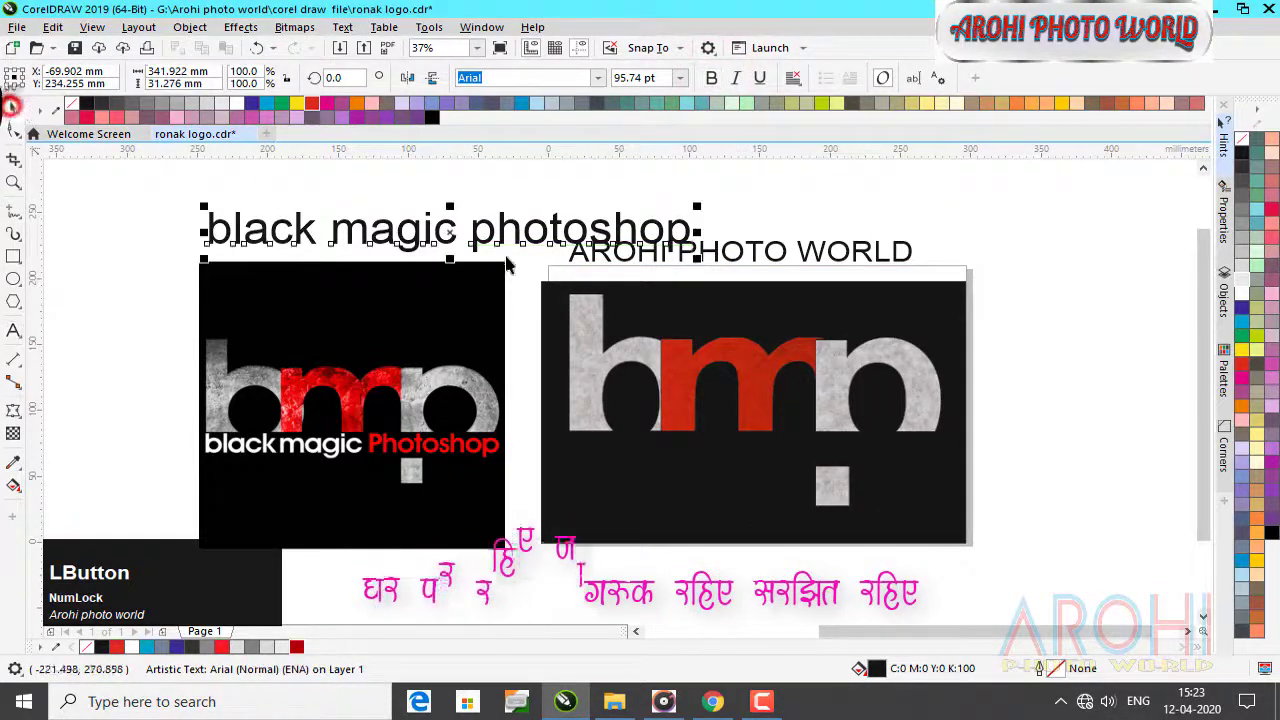
drag(447, 228, 794, 460)
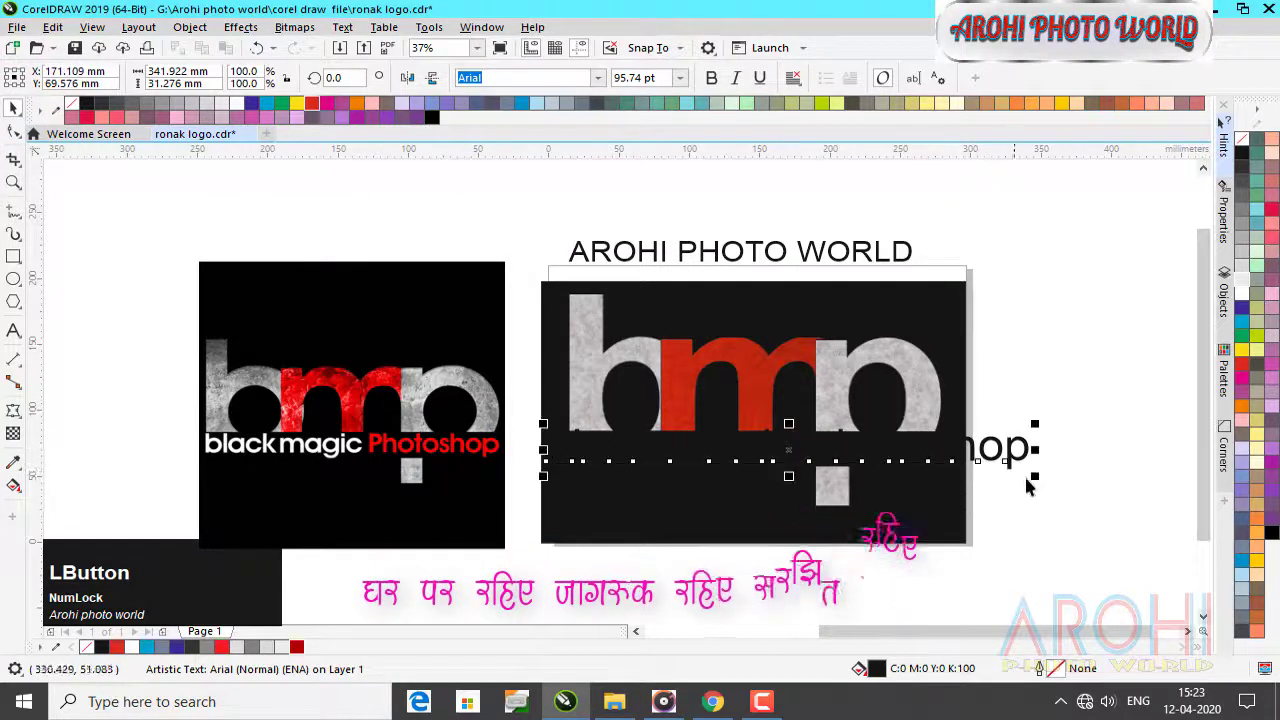
drag(1034, 477, 942, 470)
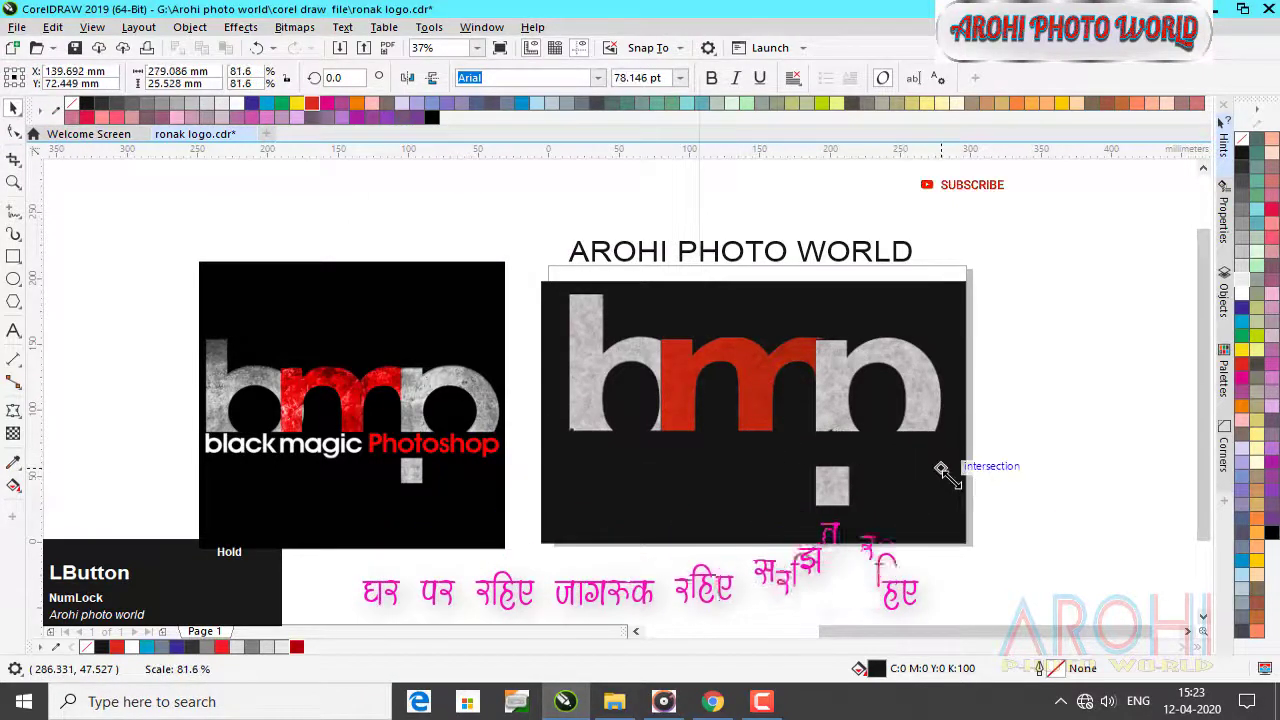
- Colour the tagline white and fit it beneath the letters, about 264 mm wide and nudged slightly down
click(1242, 293)
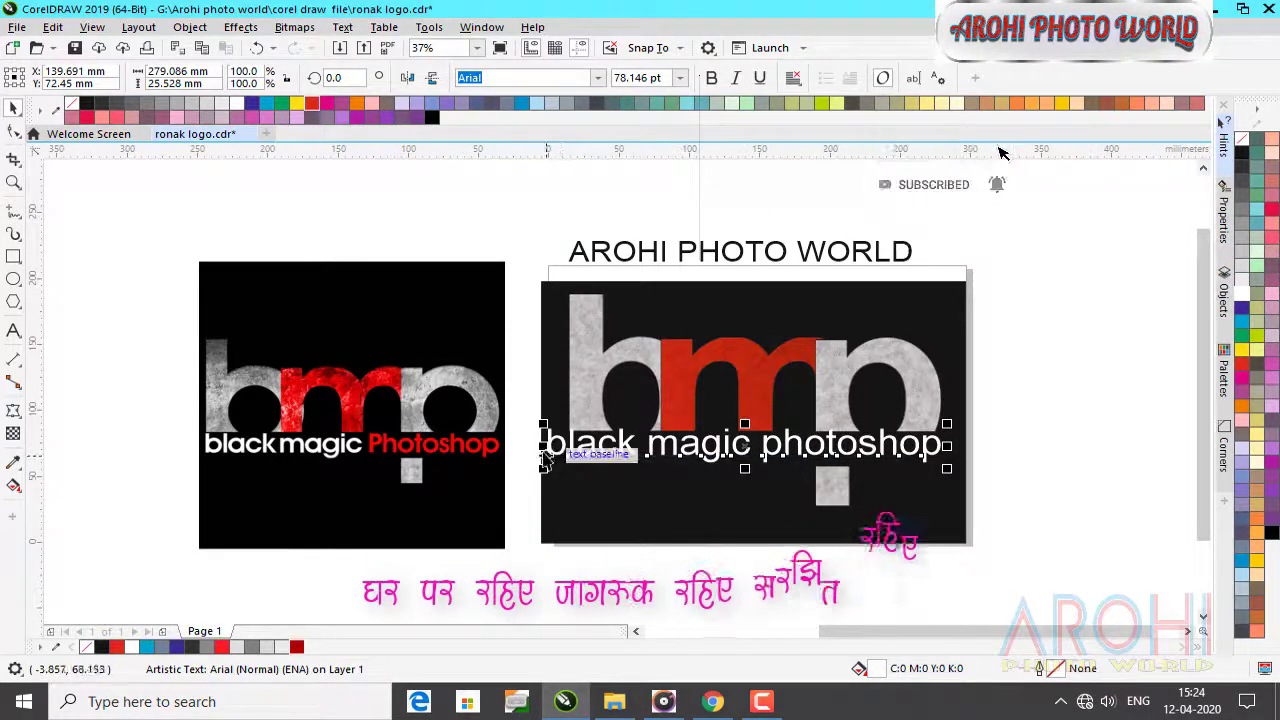
drag(543, 449, 560, 451)
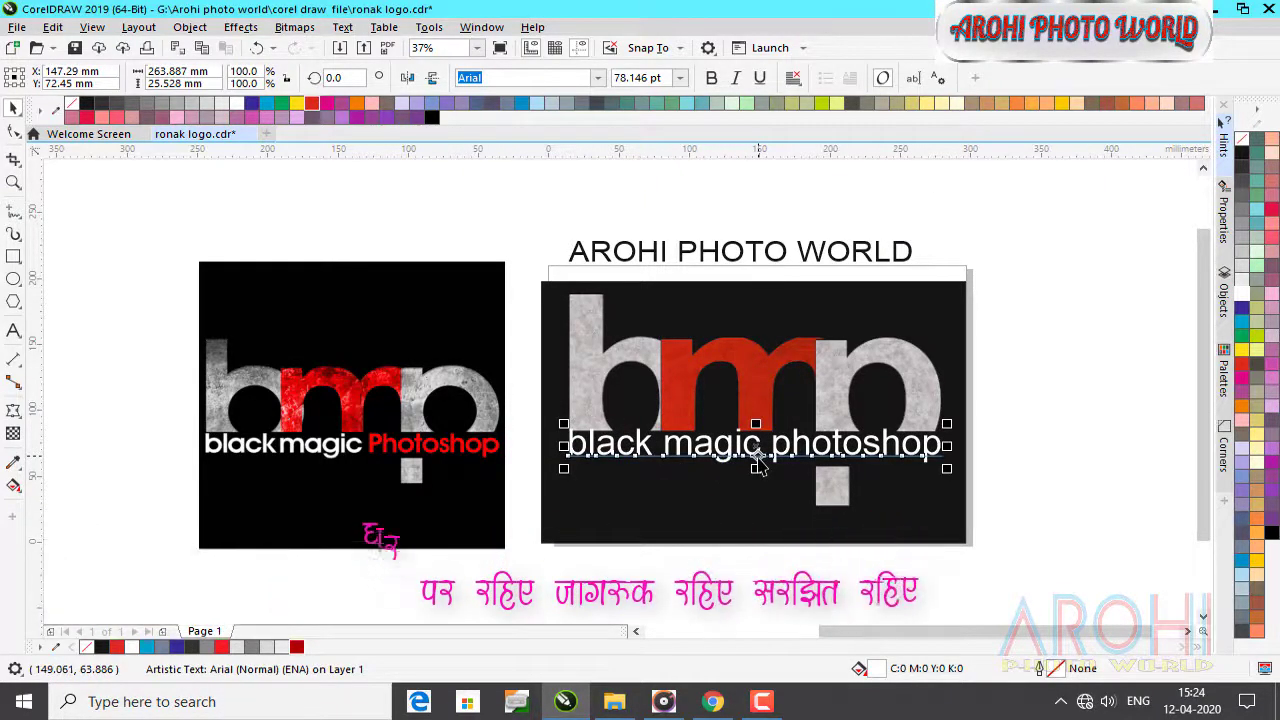
key(Down)
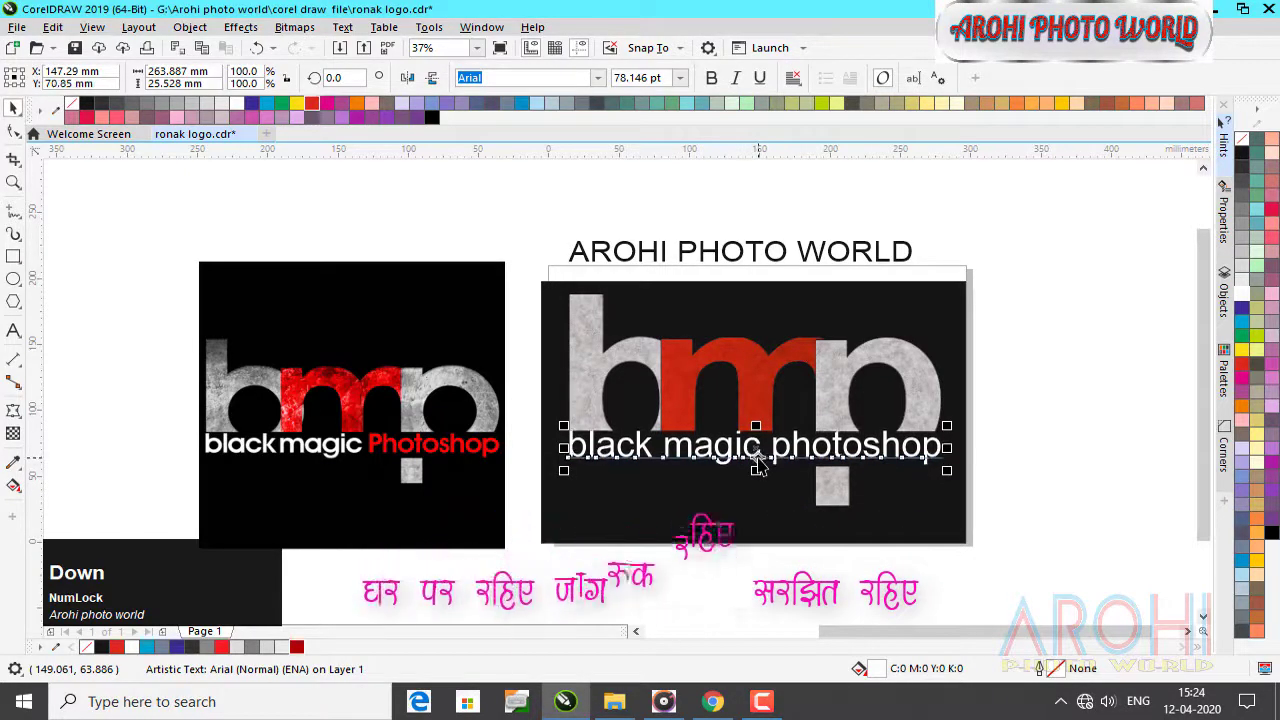
- Break the tagline apart into separate words and fill "photoshop" with the red R251 G28 B29
click(240, 27)
mouse_move(189, 27)
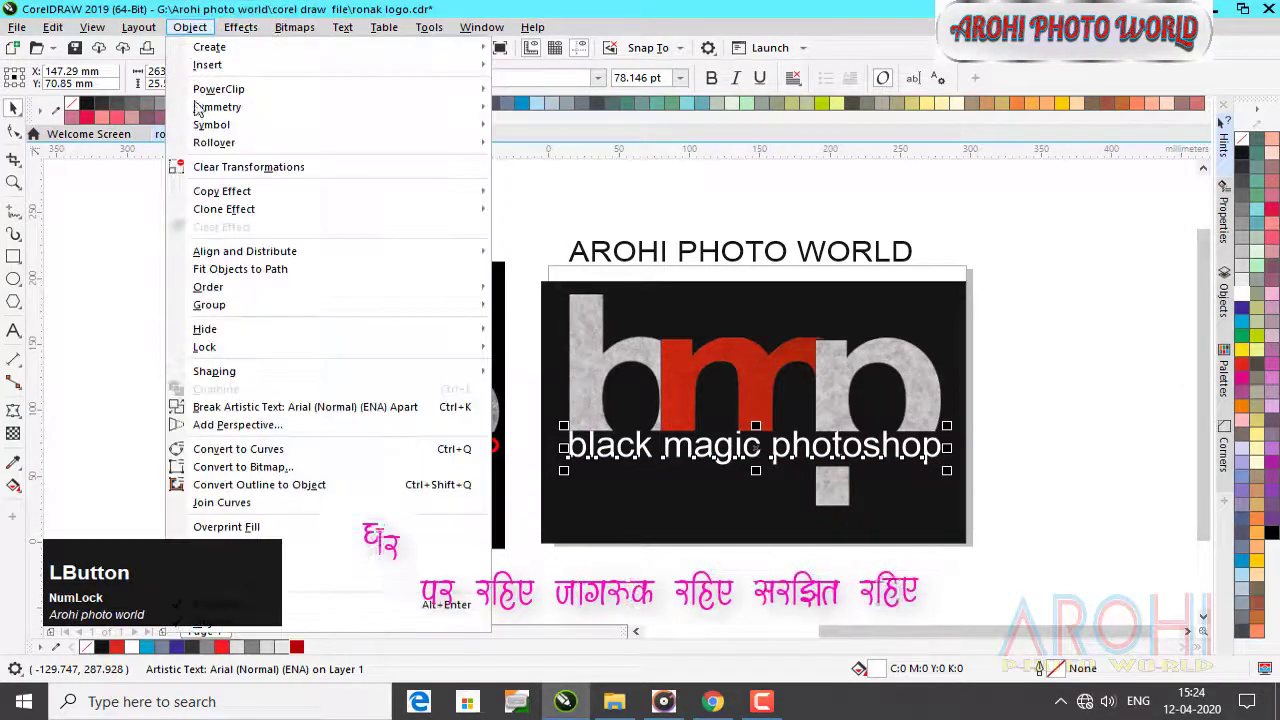
click(249, 412)
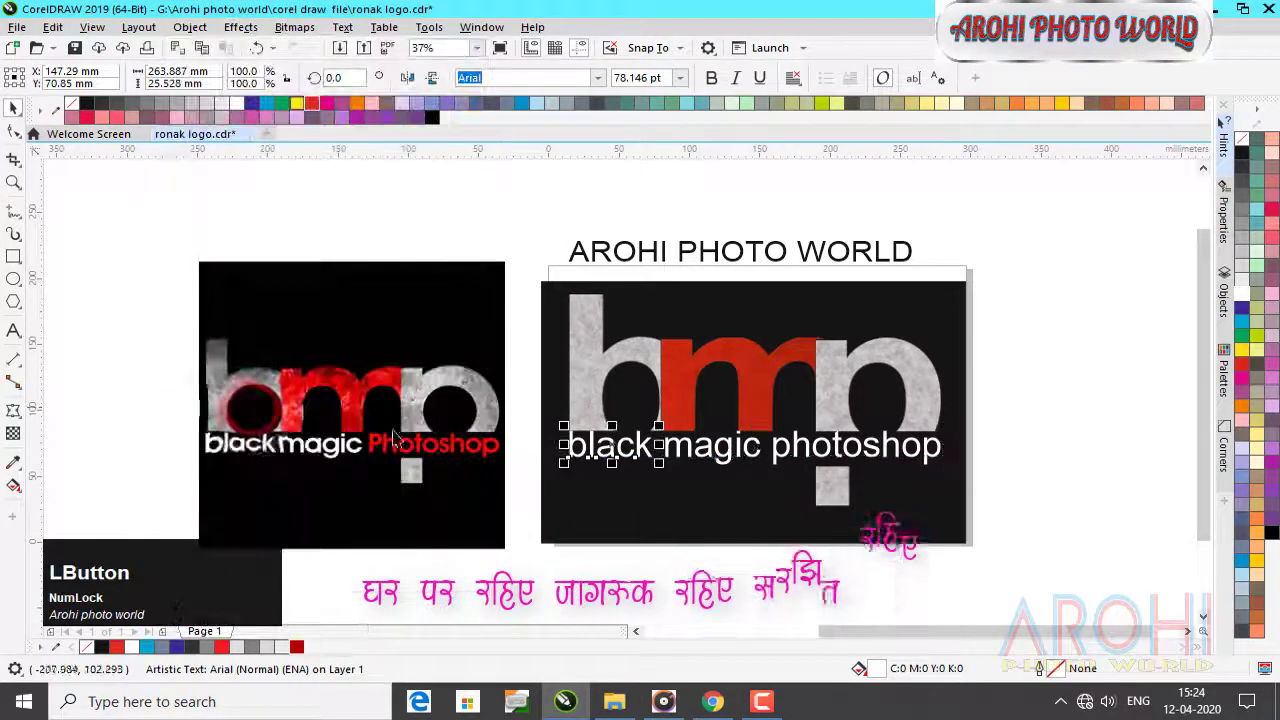
click(860, 455)
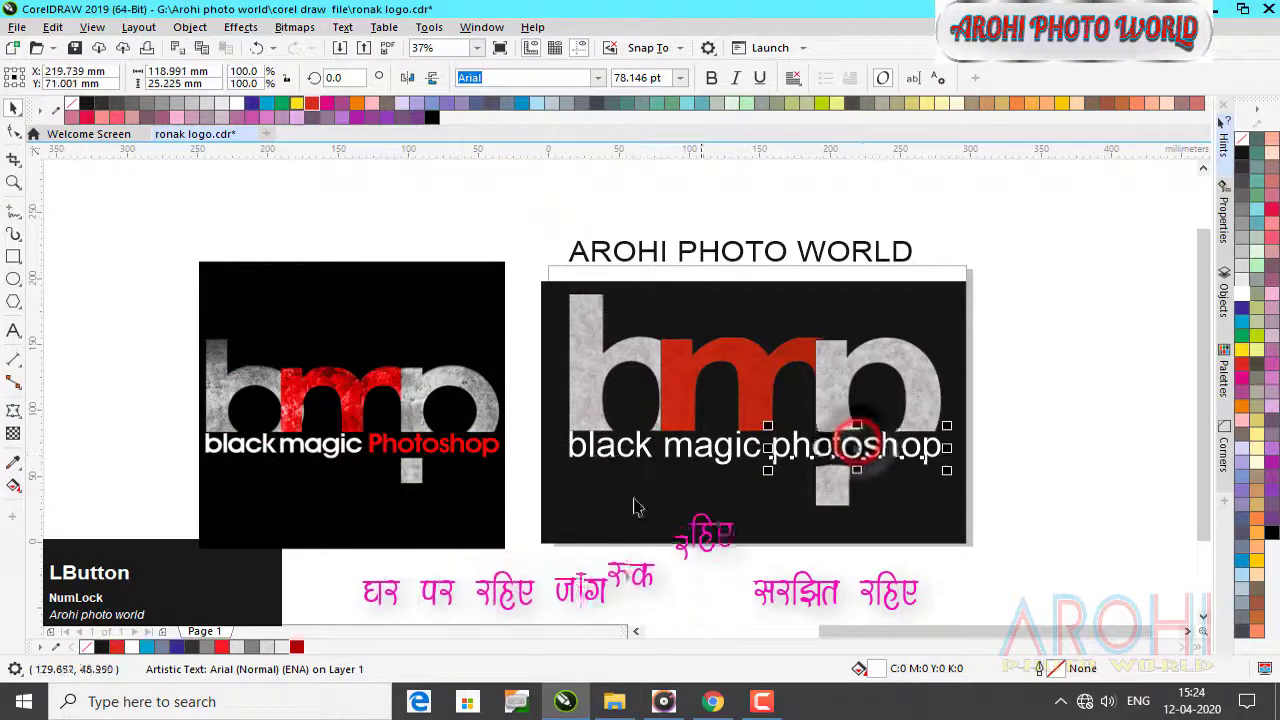
click(222, 647)
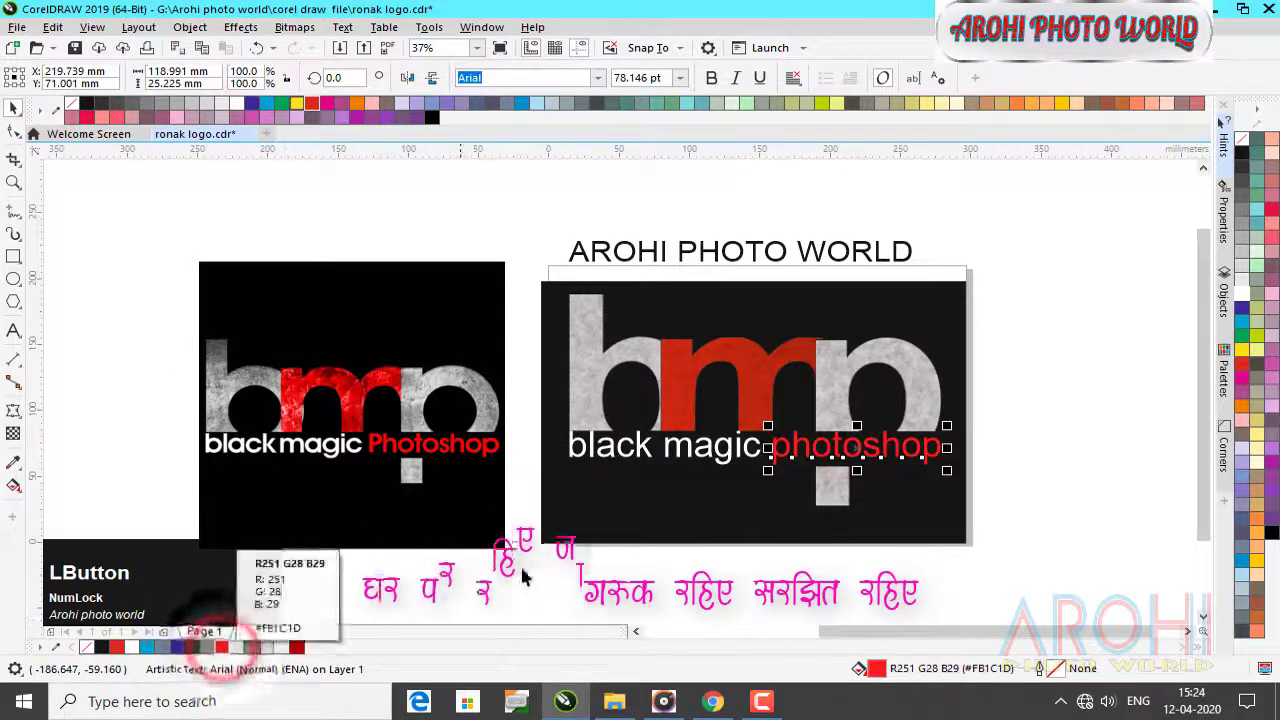
click(1040, 490)
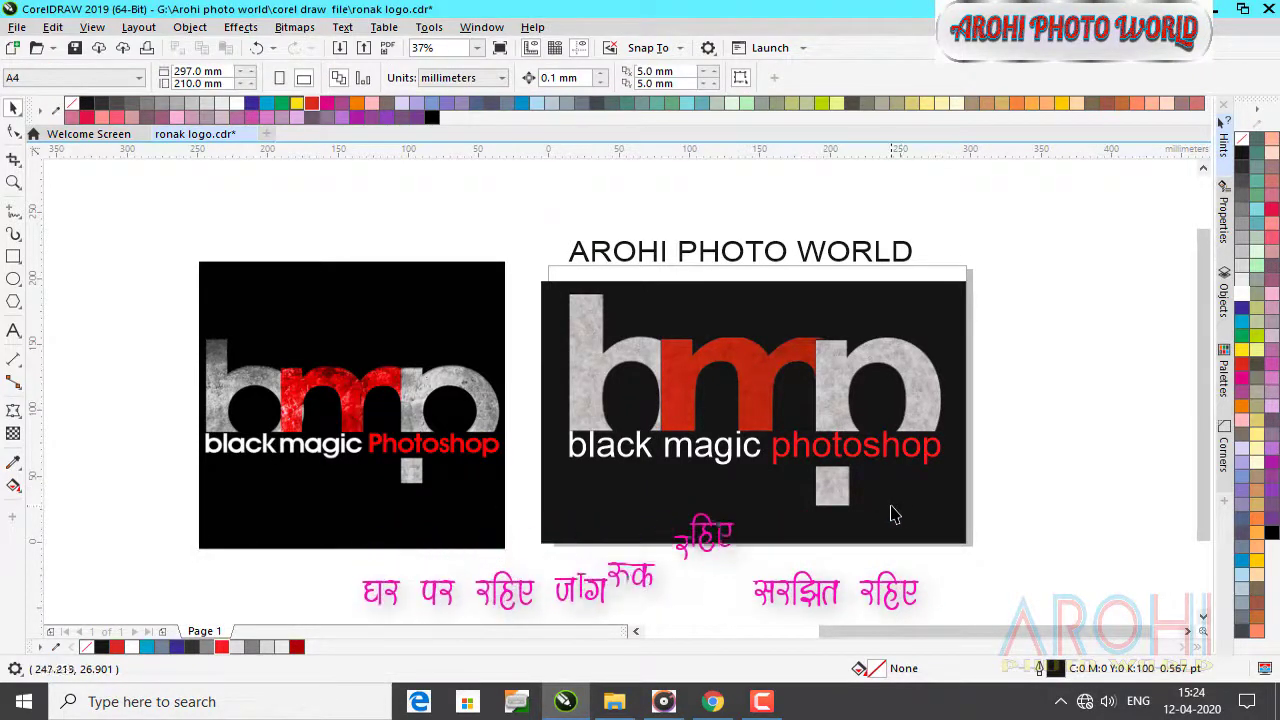
- Sample the black from the reference logo's background and fill the new logo's background rectangle with it (#010101)
click(945, 318)
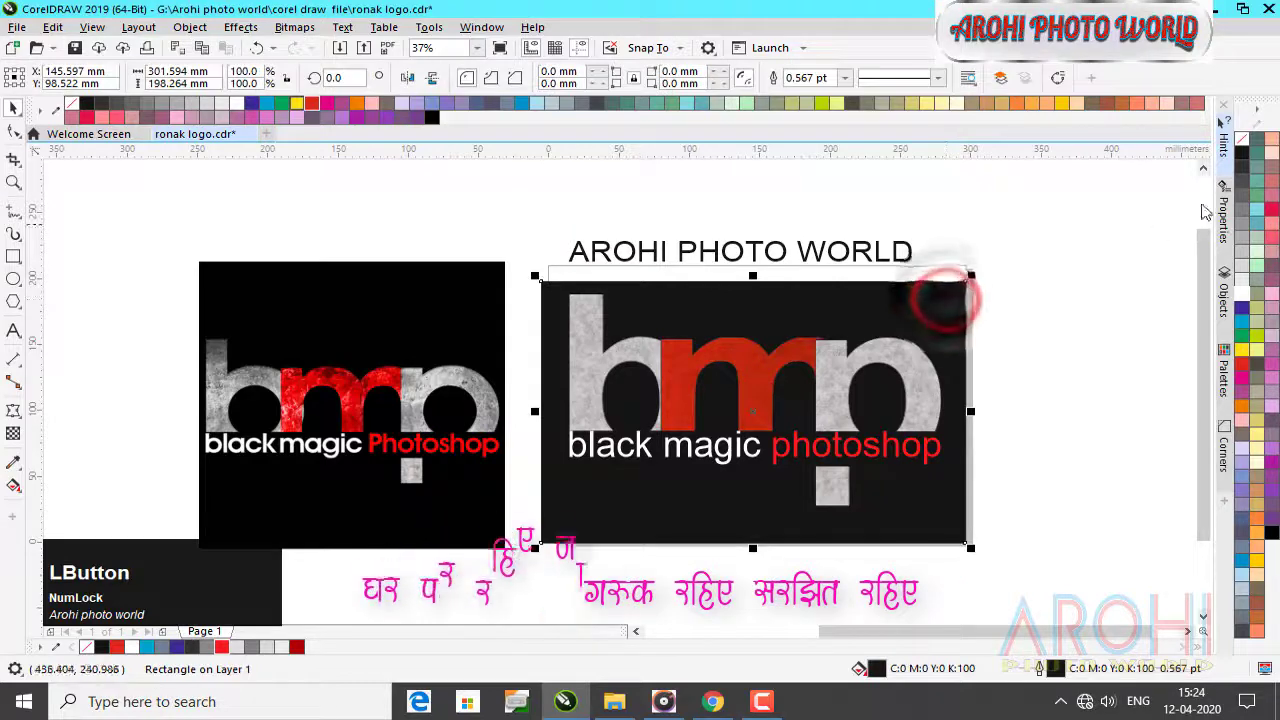
click(1244, 150)
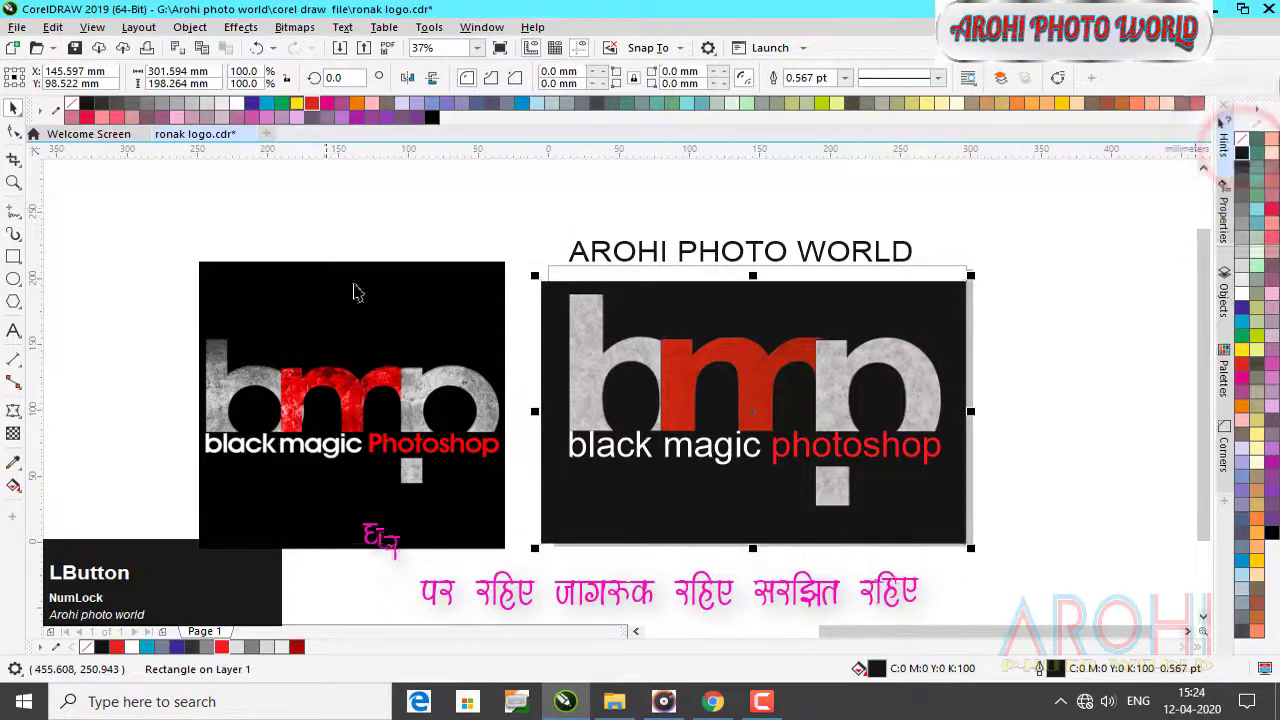
click(55, 647)
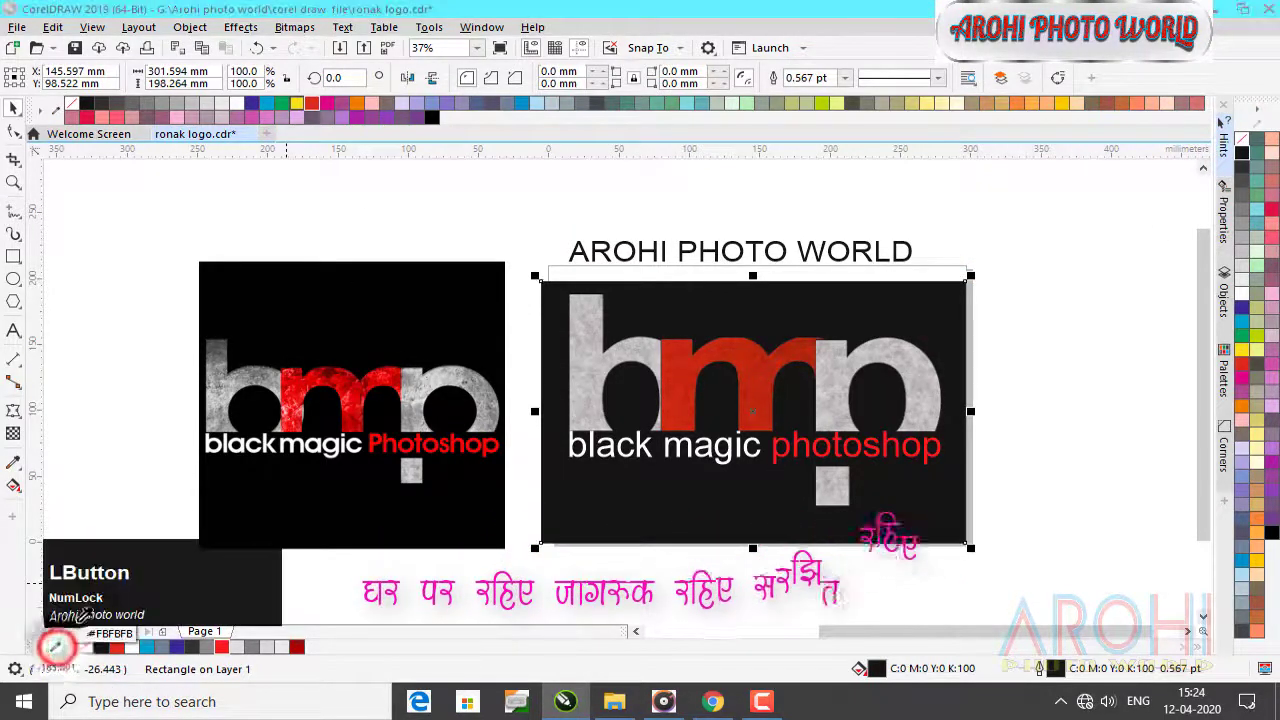
click(329, 277)
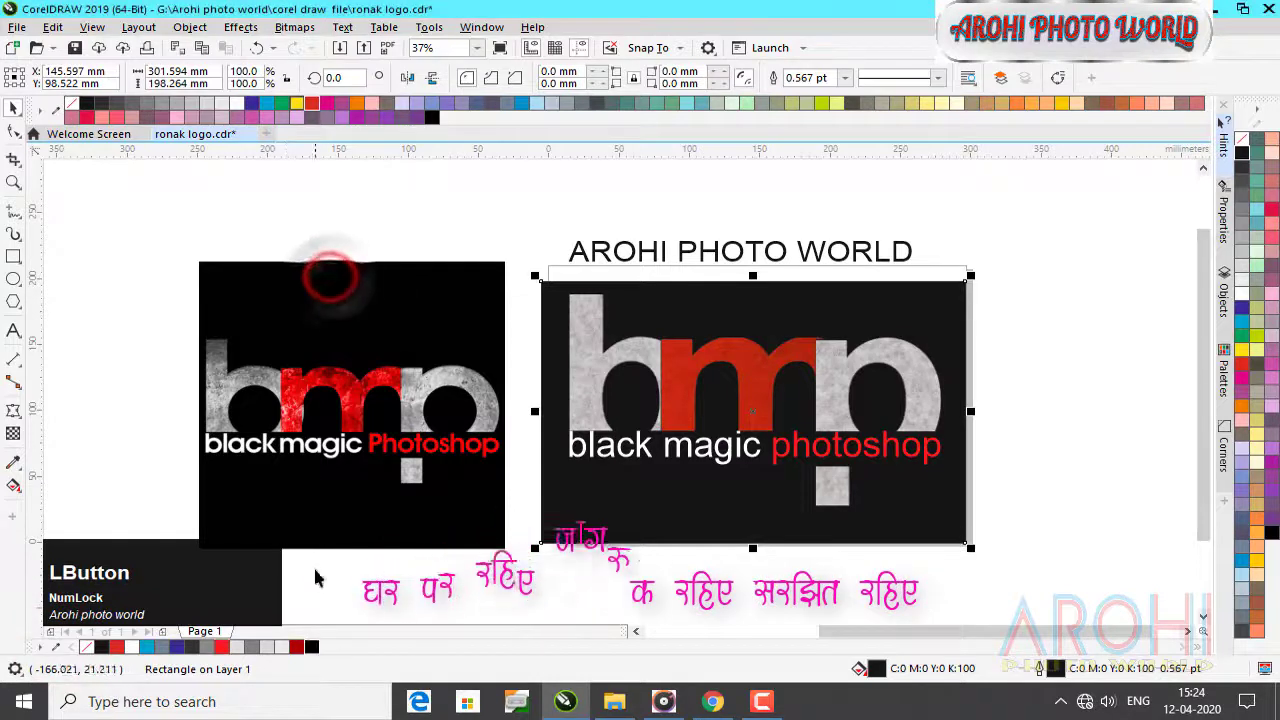
click(311, 647)
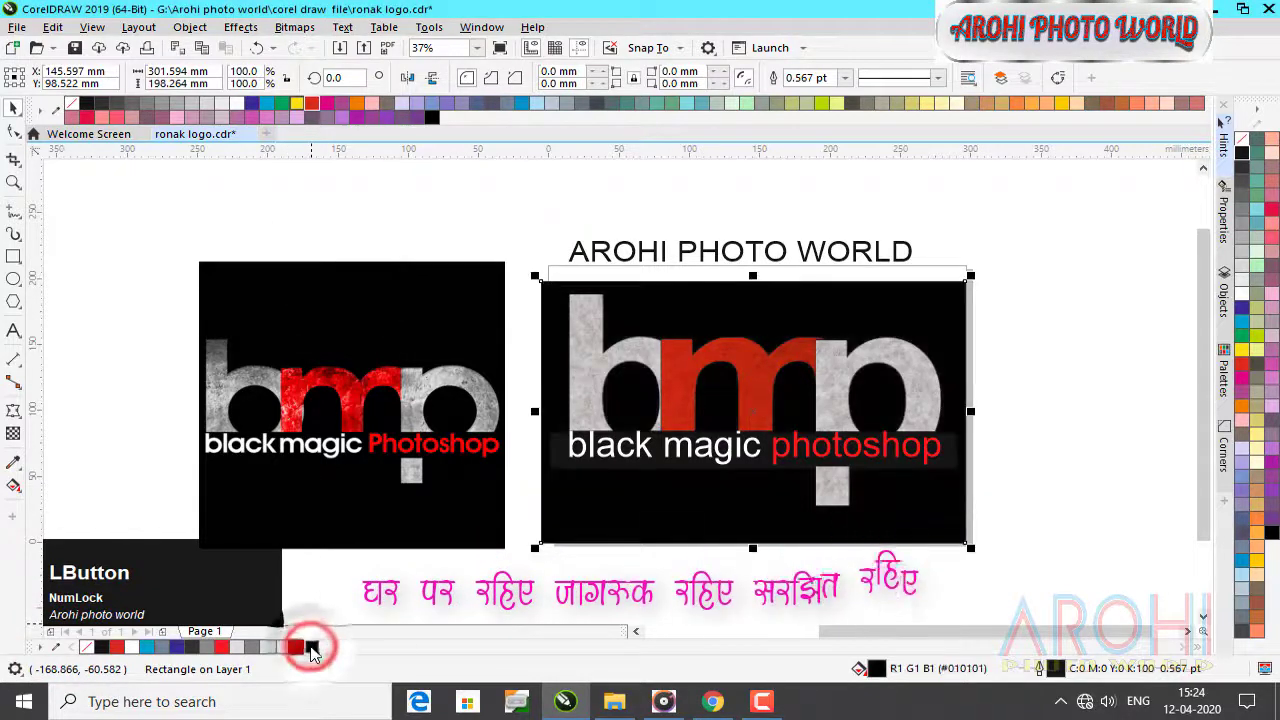
click(1080, 410)
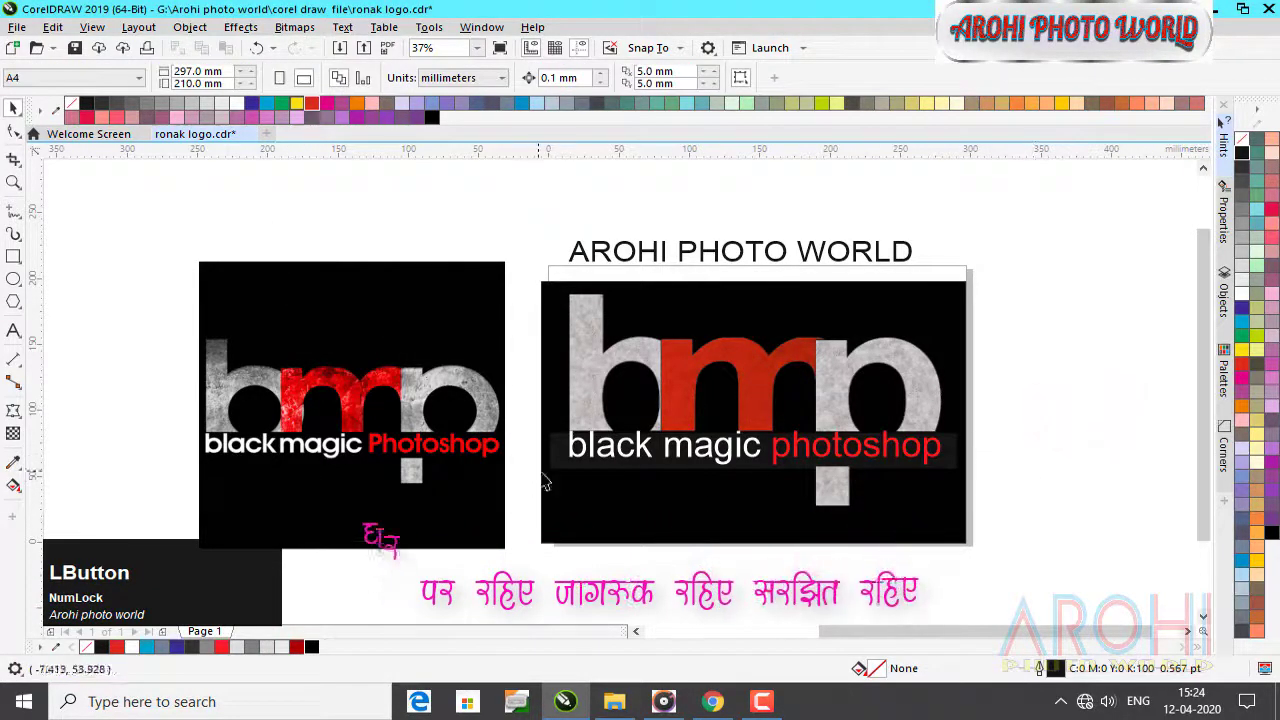
- Delete the reference logo image beside the new logo
drag(171, 235, 517, 574)
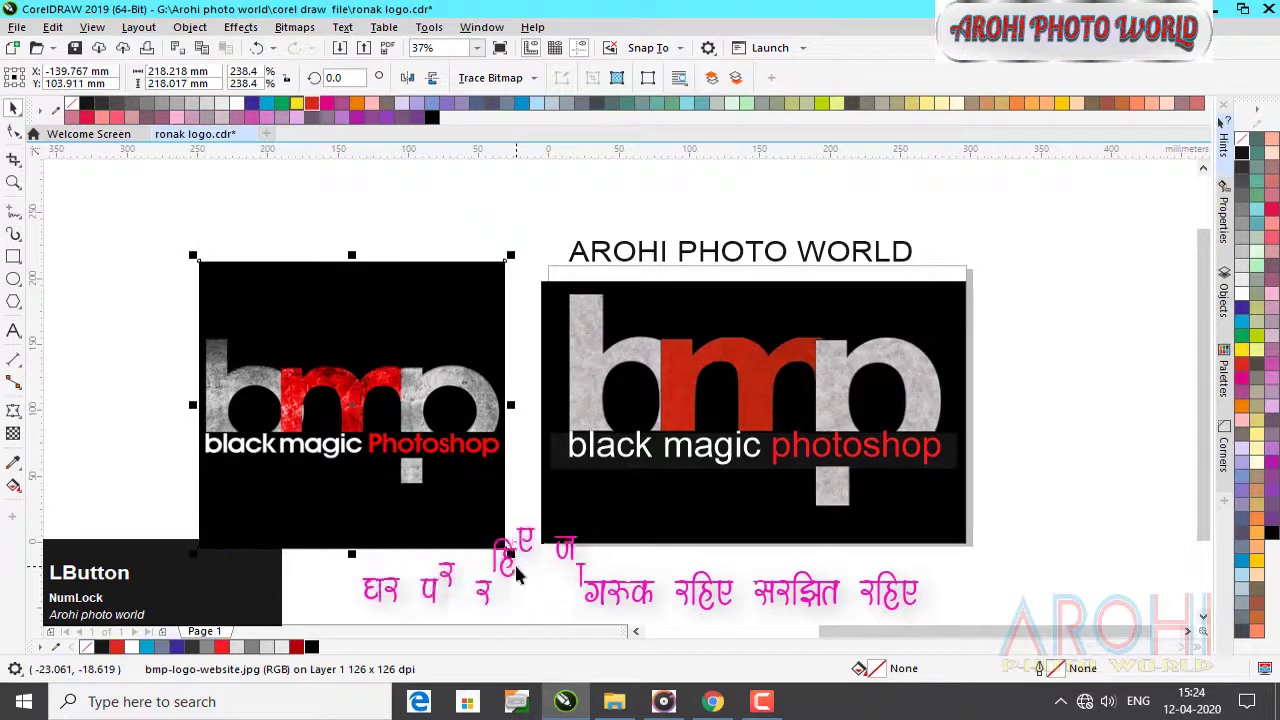
right_click(356, 302)
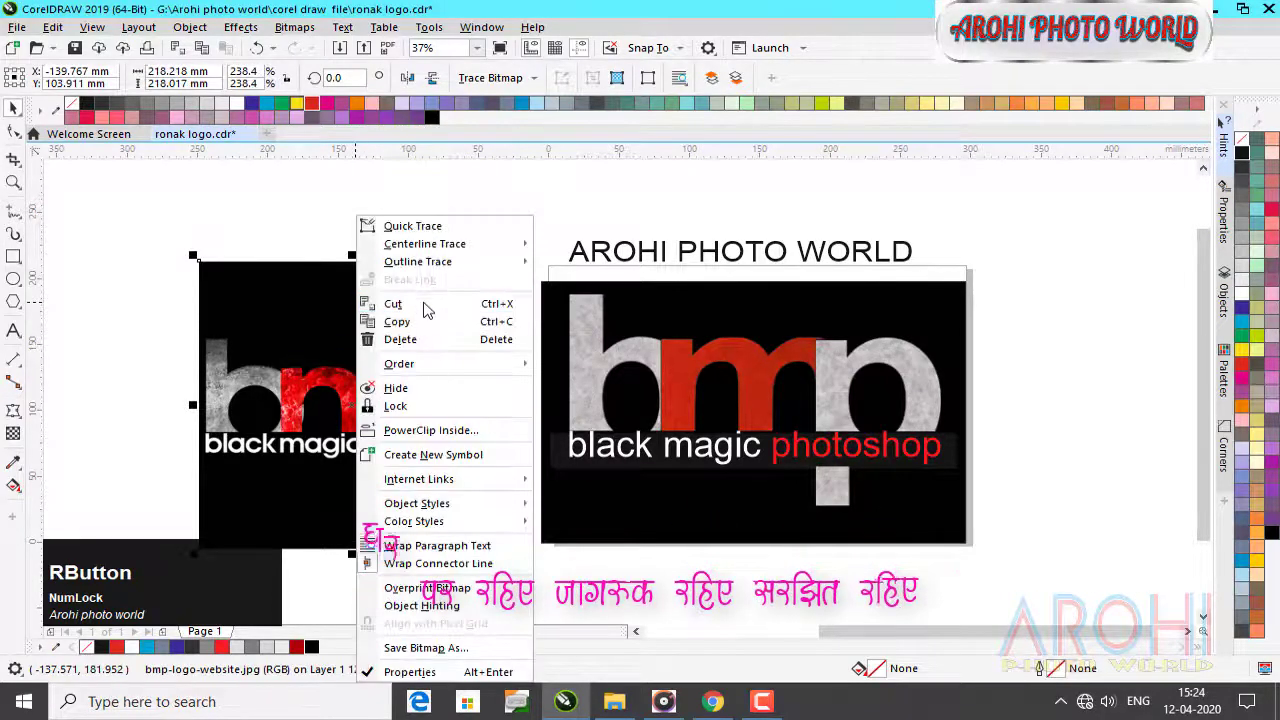
click(415, 339)
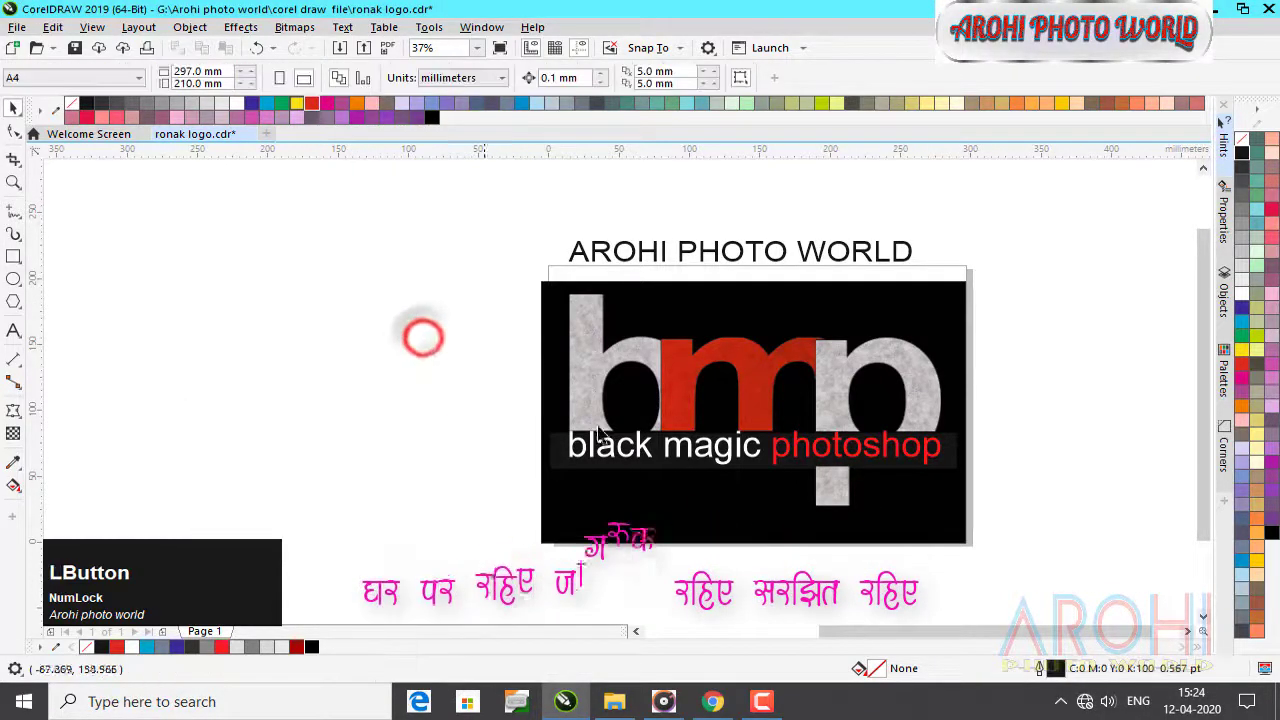
- Fill the band behind the tagline with the same sampled black as the background (#010101)
click(947, 466)
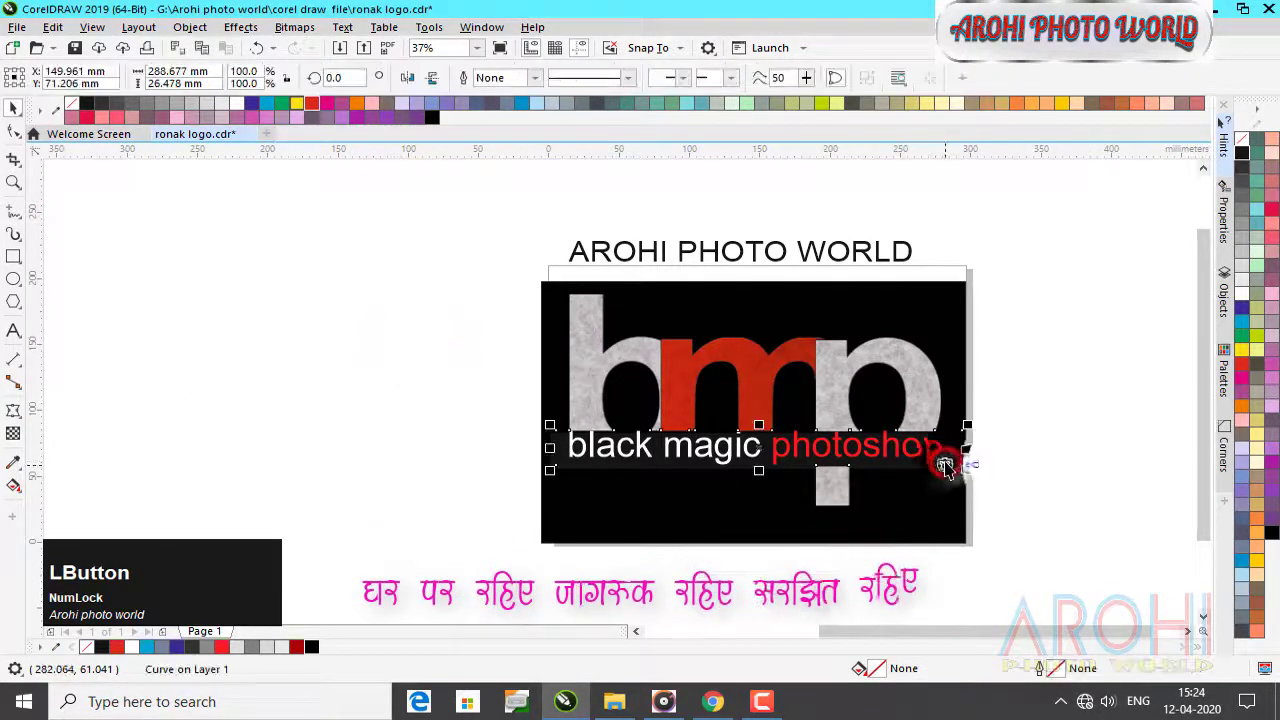
click(312, 647)
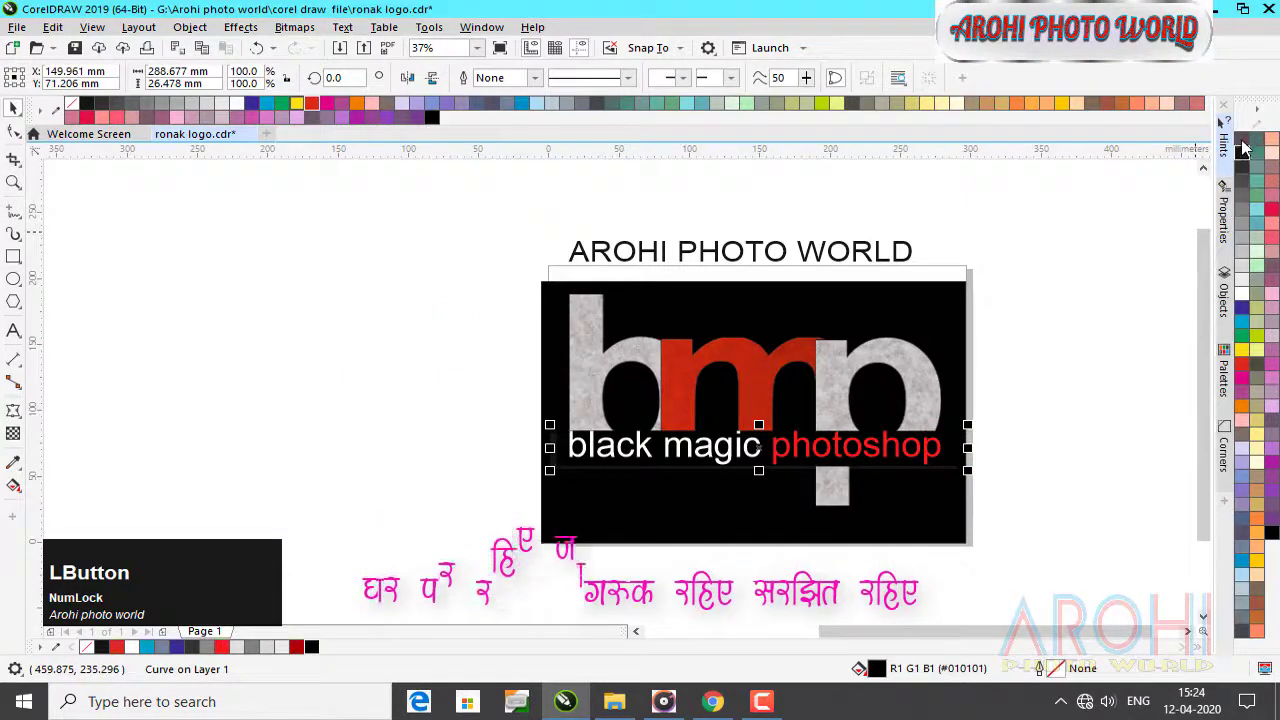
click(712, 533)
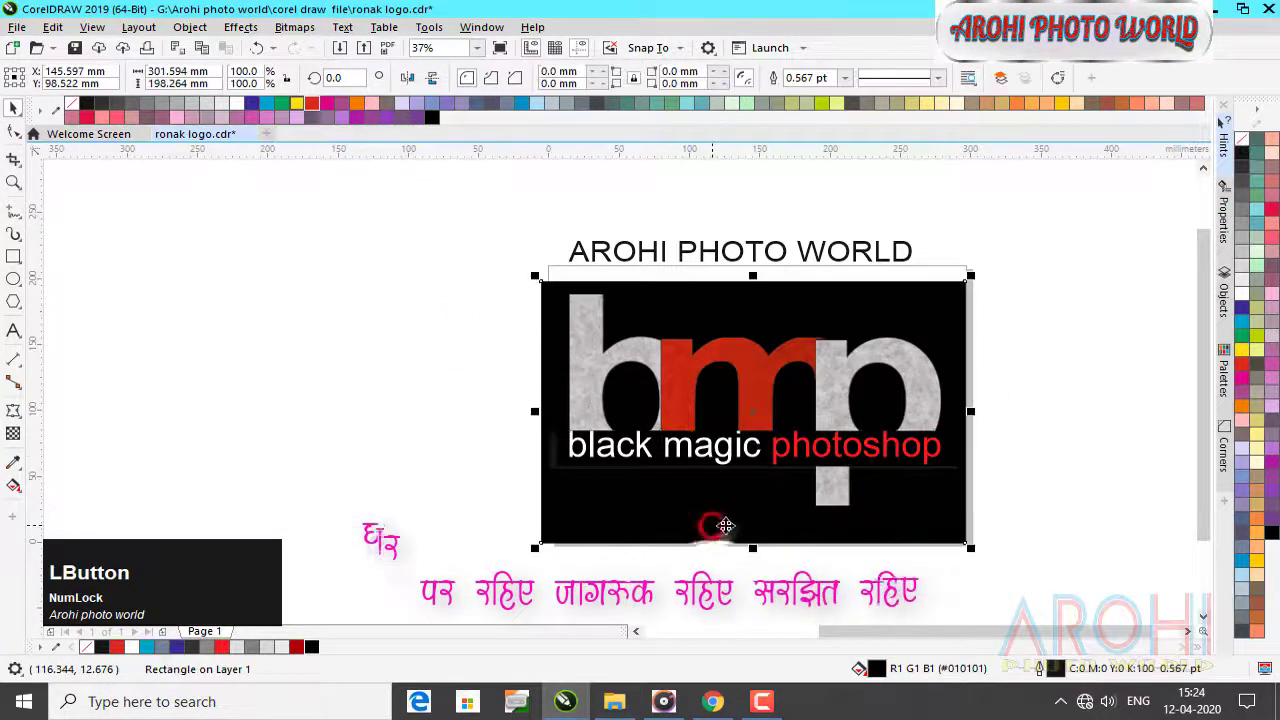
- Fill the narrow band behind the tagline with the sampled black #010101 and remove the band's outline
scroll(841, 518, up, 2)
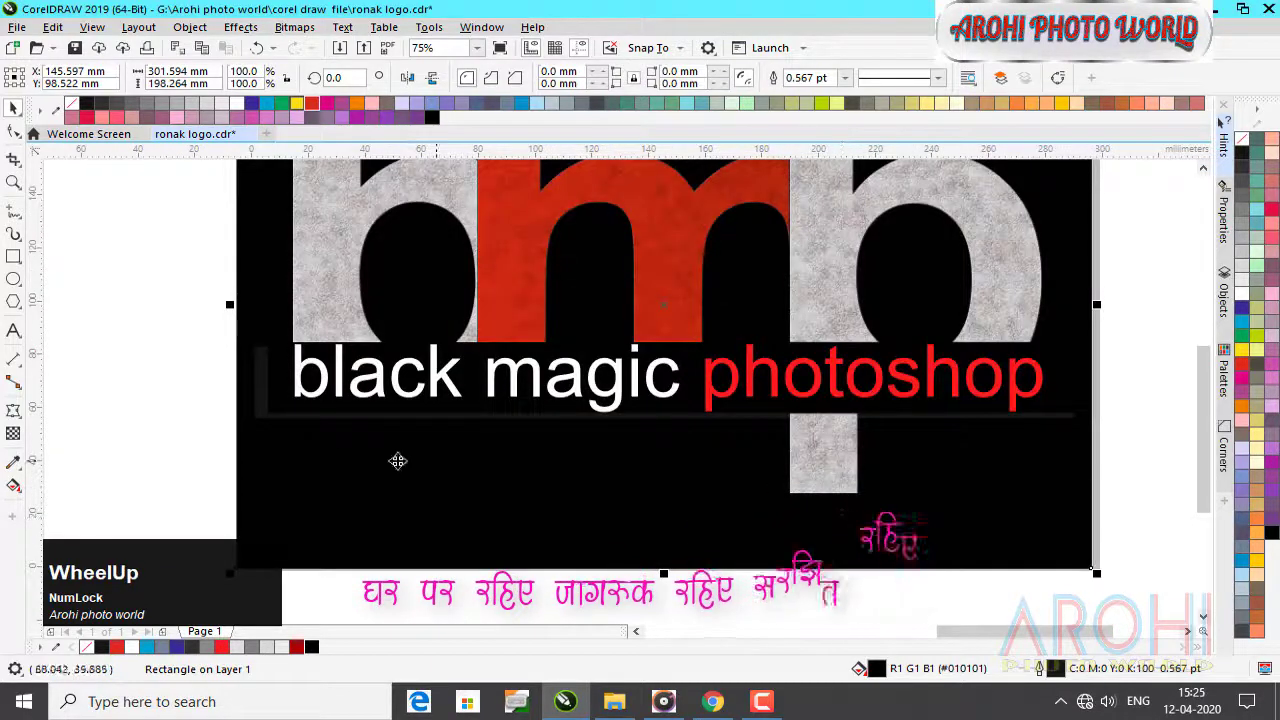
click(260, 410)
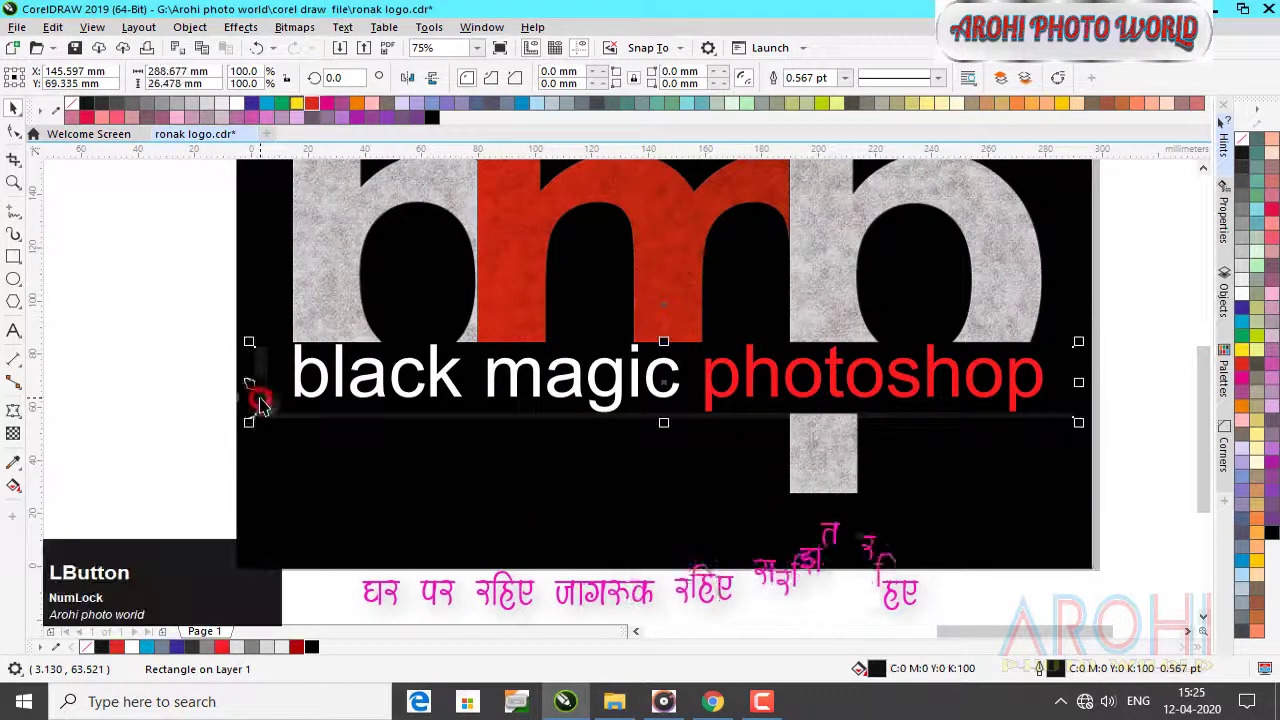
click(309, 647)
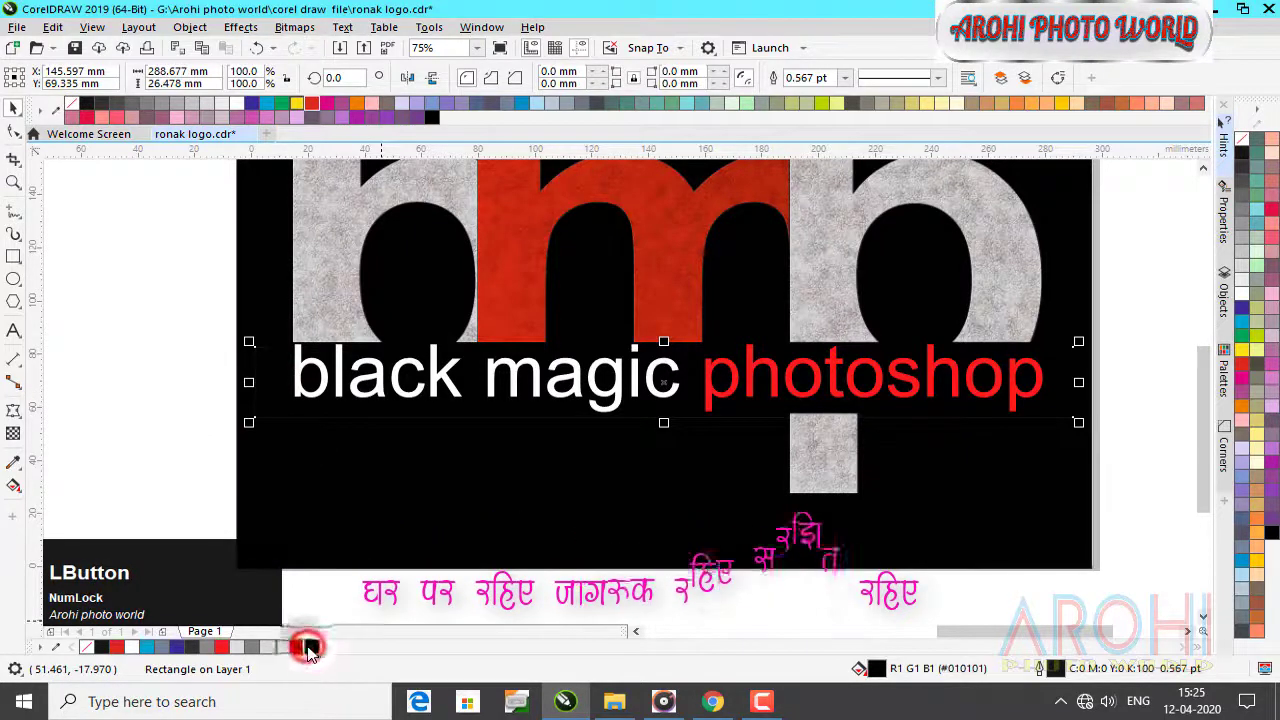
click(155, 432)
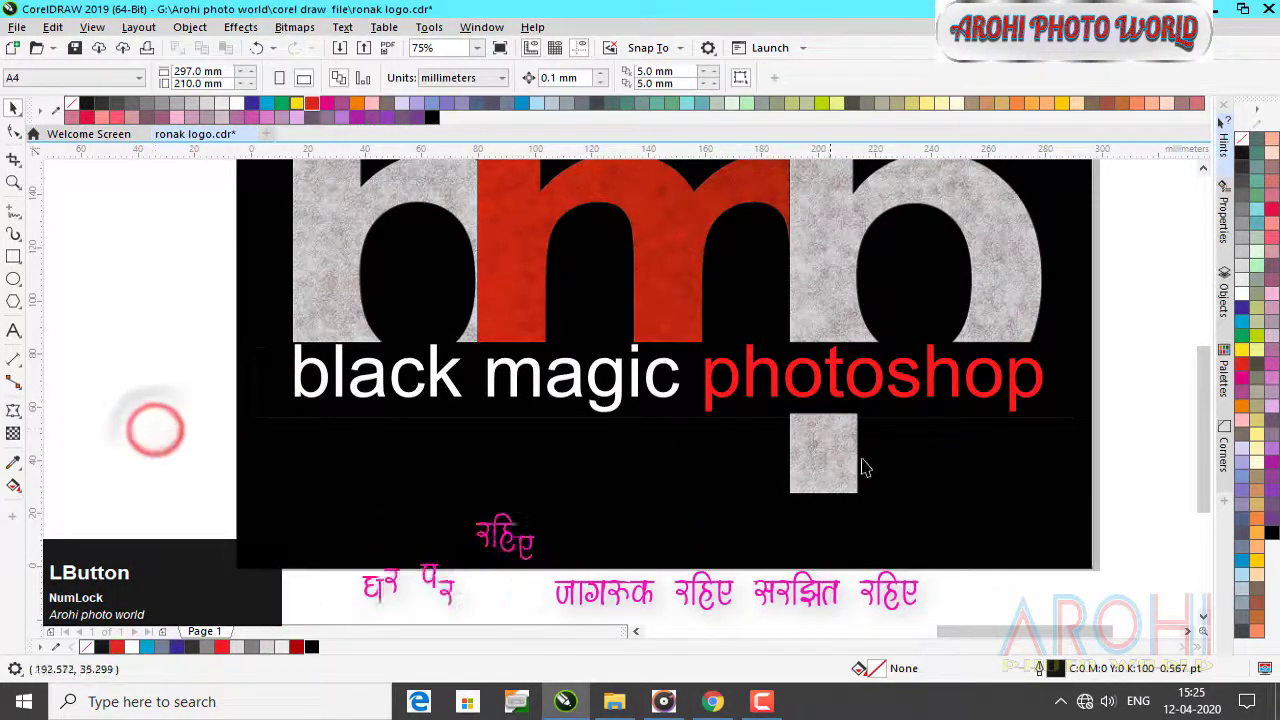
click(264, 404)
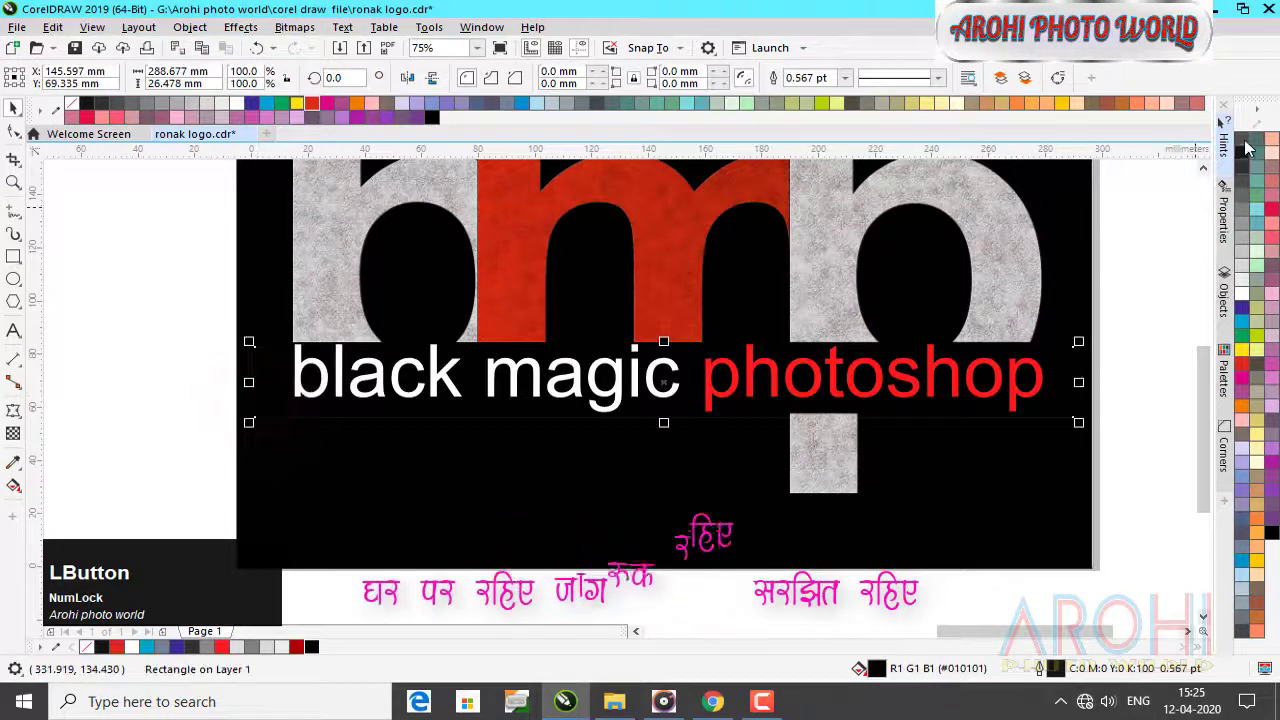
right_click(1243, 140)
click(163, 410)
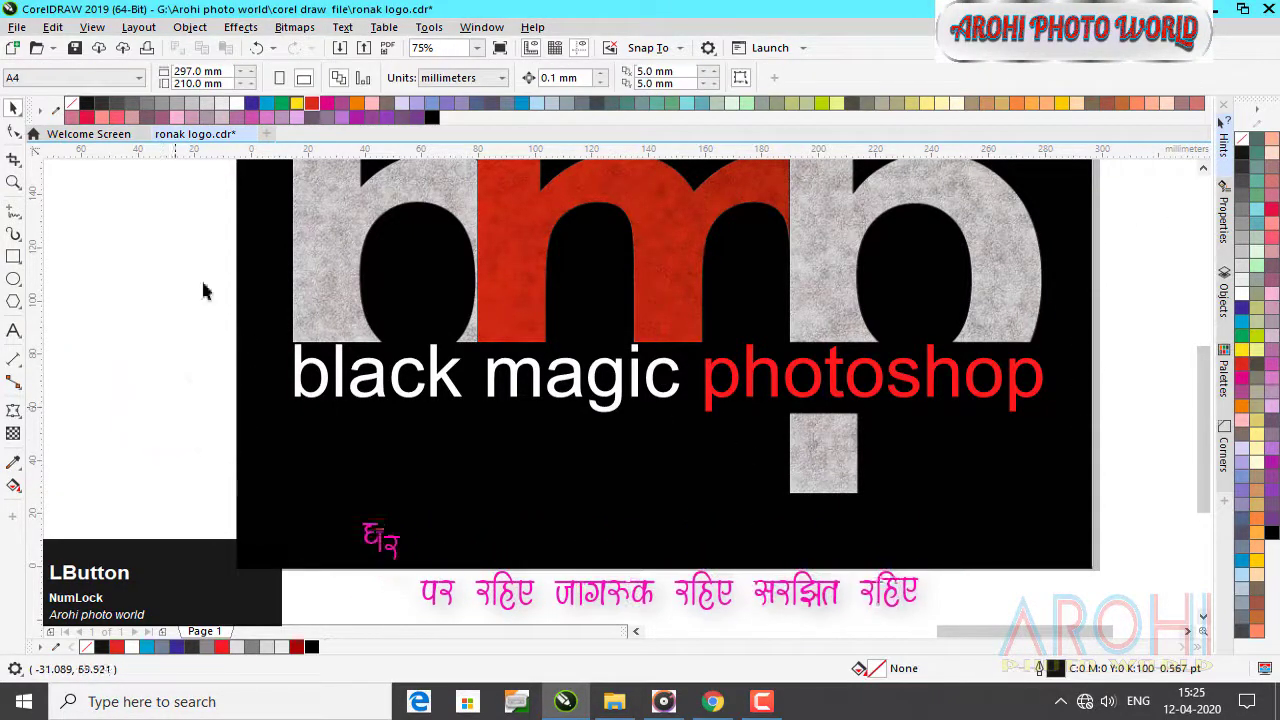
- Delete the spare flat grey-and-red bmp lettering that lies apart from the finished logo
scroll(876, 323, down, 2)
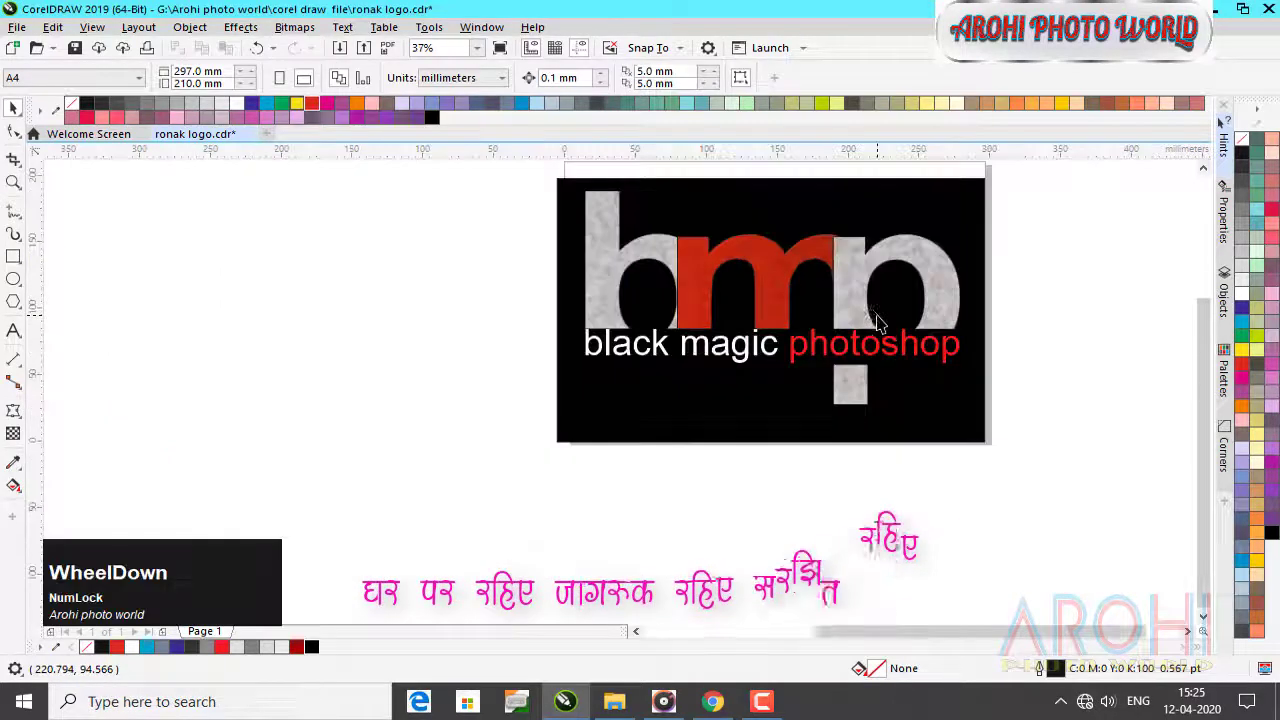
scroll(783, 272, down, 1)
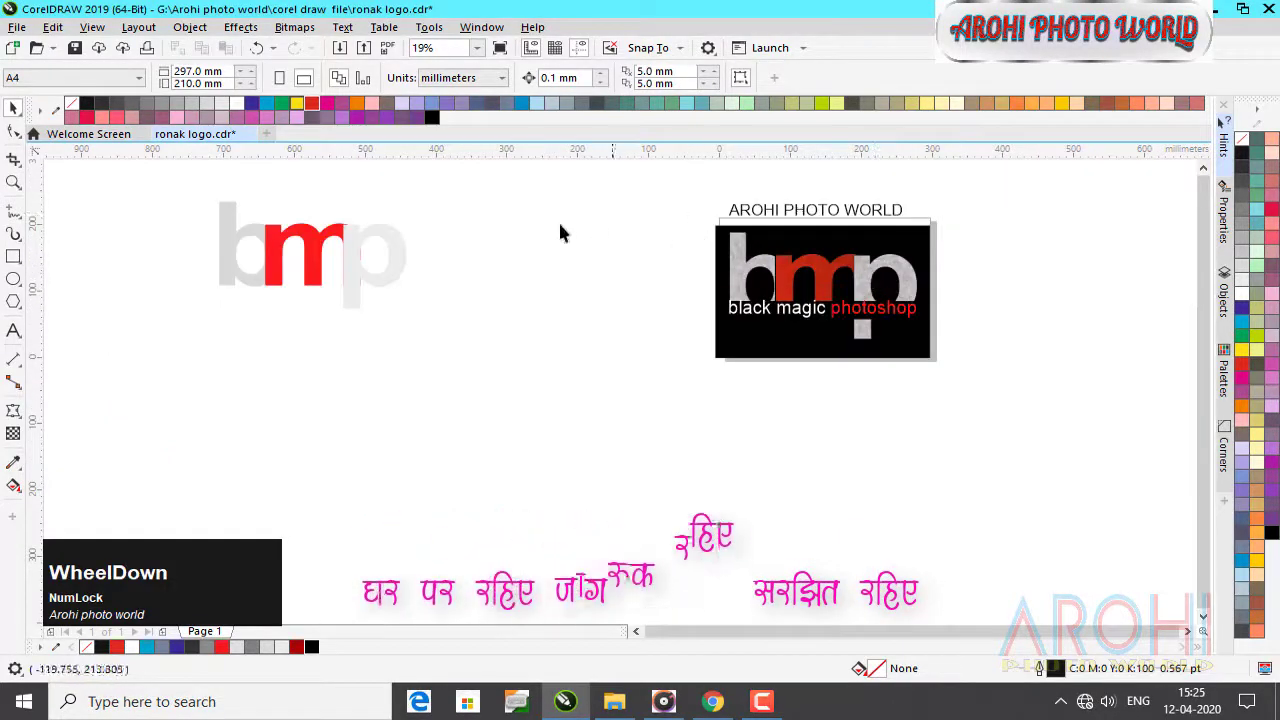
drag(471, 177, 147, 331)
right_click(310, 241)
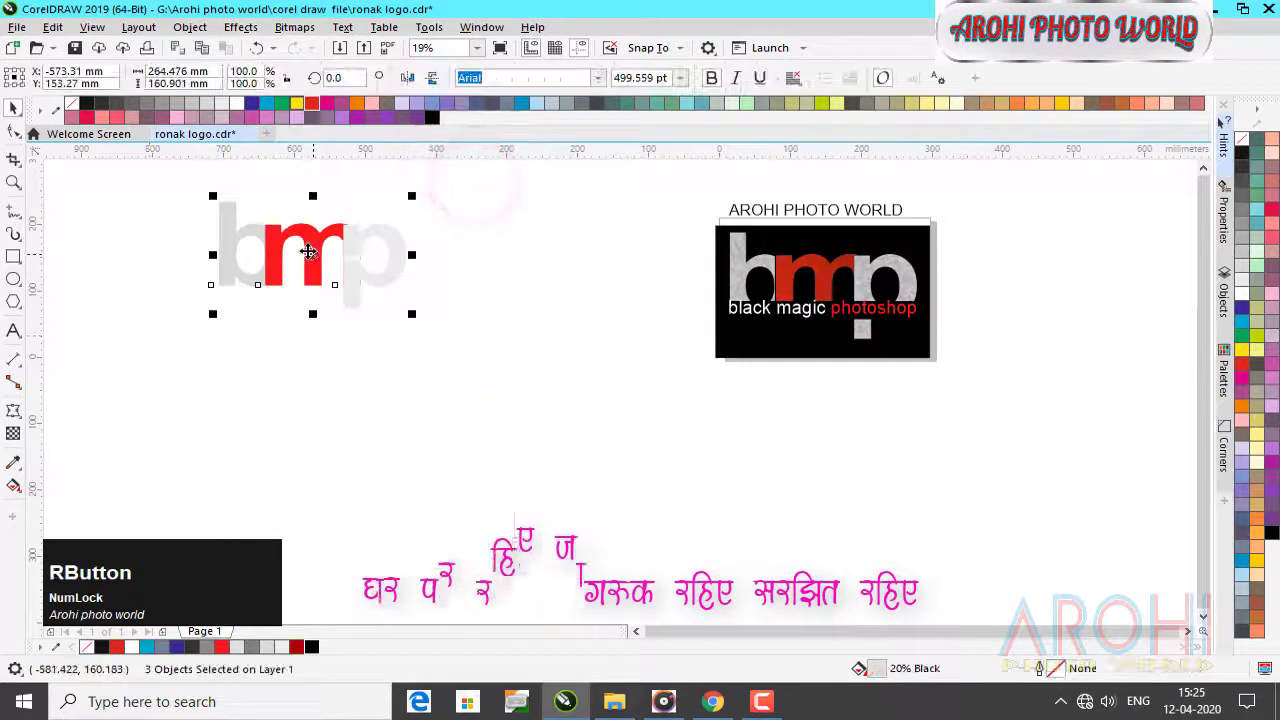
click(370, 345)
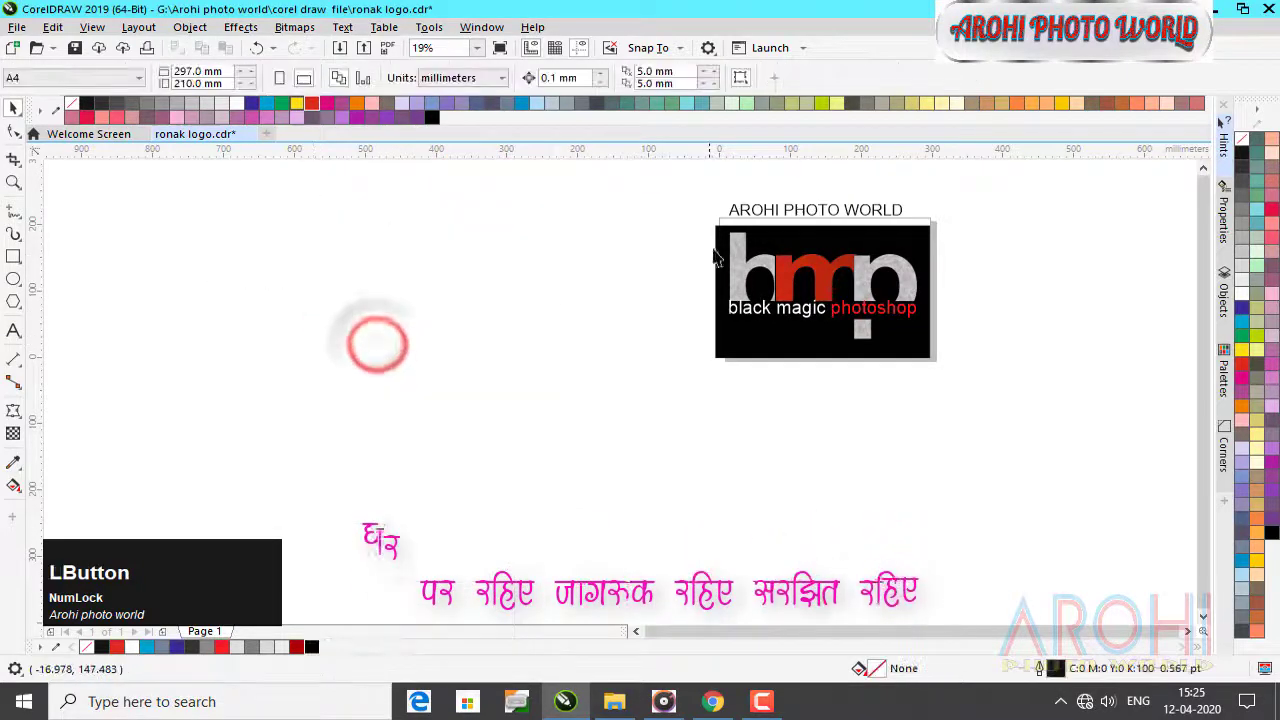
- Inspect the completed logo and its heading up close, framed in the view
click(14, 182)
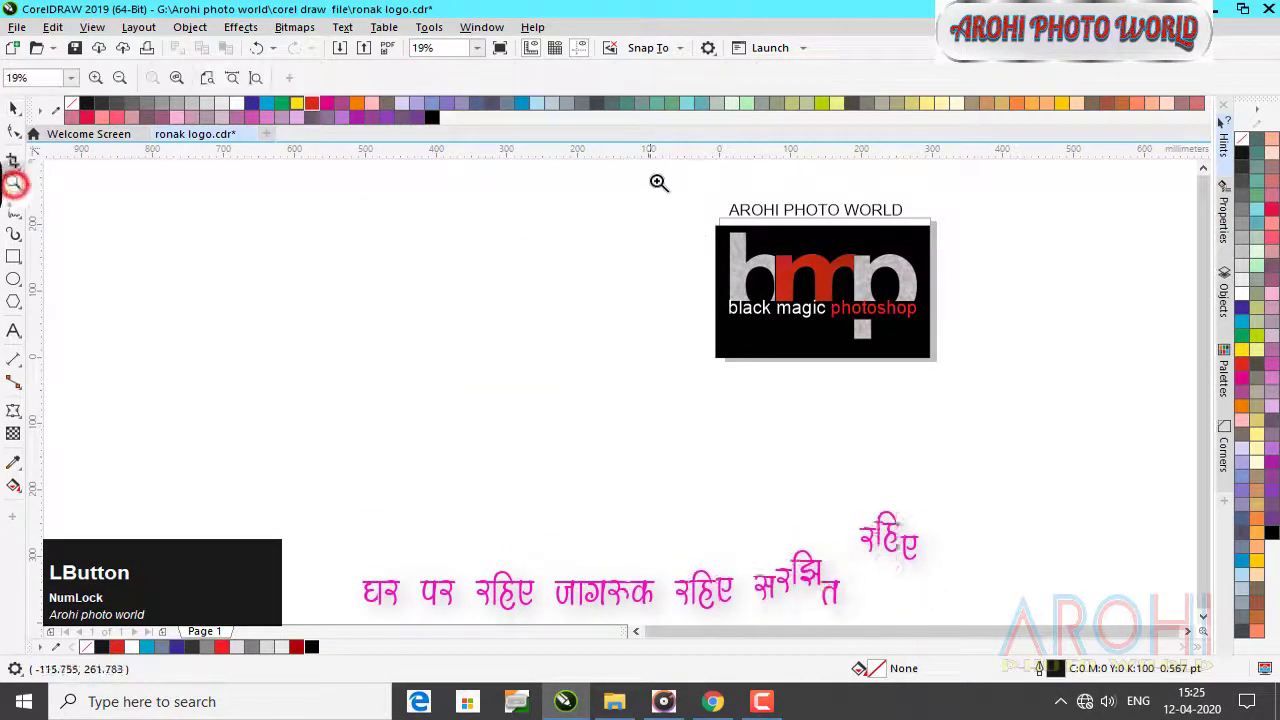
drag(676, 184, 963, 386)
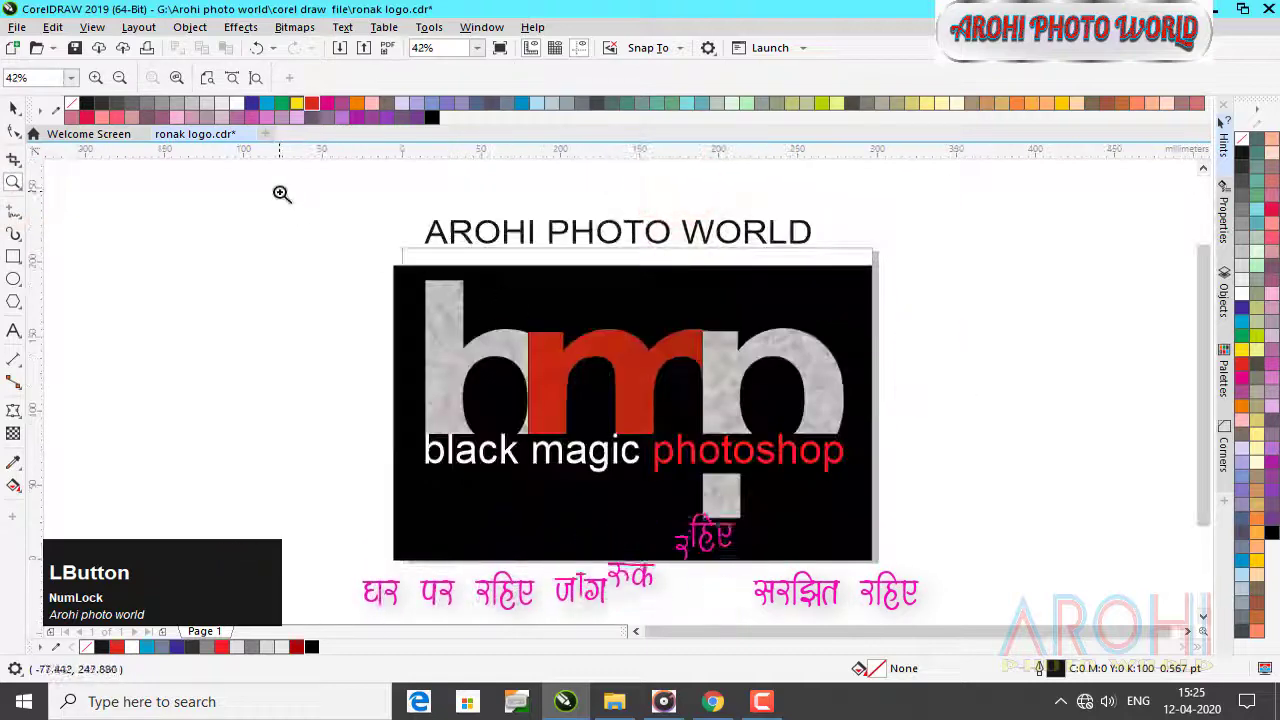
drag(279, 197, 949, 594)
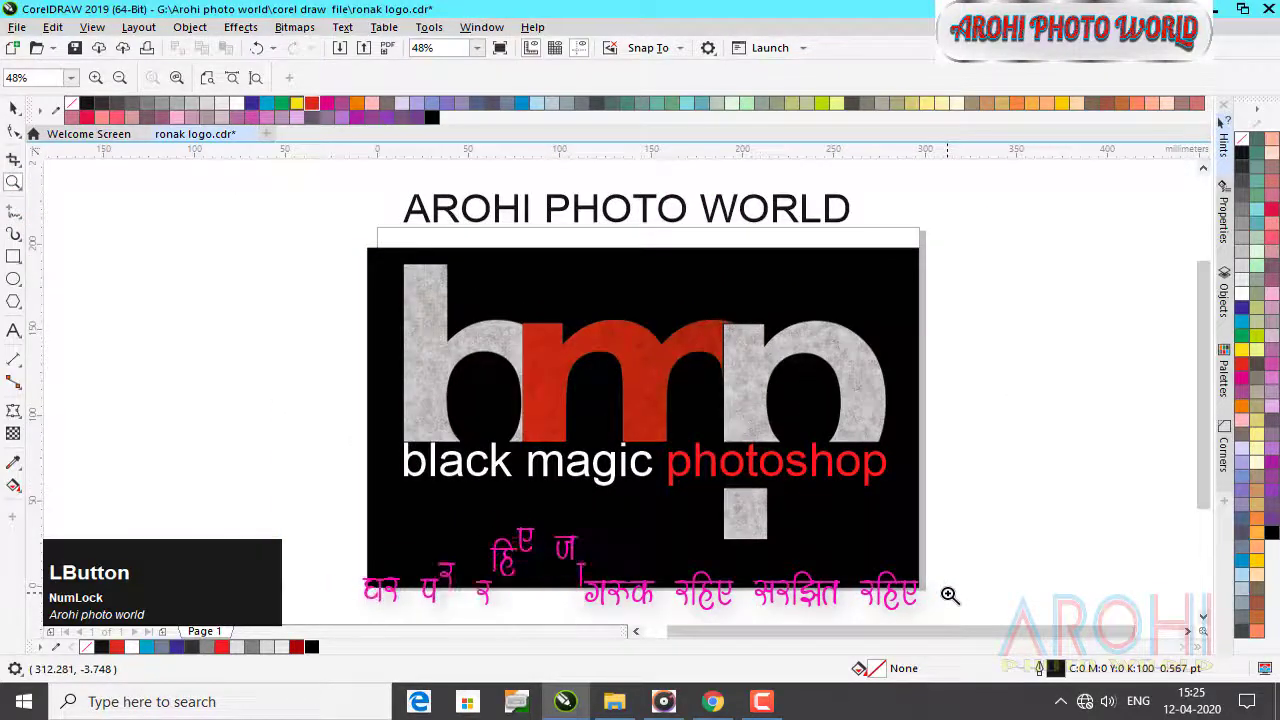
key(space)
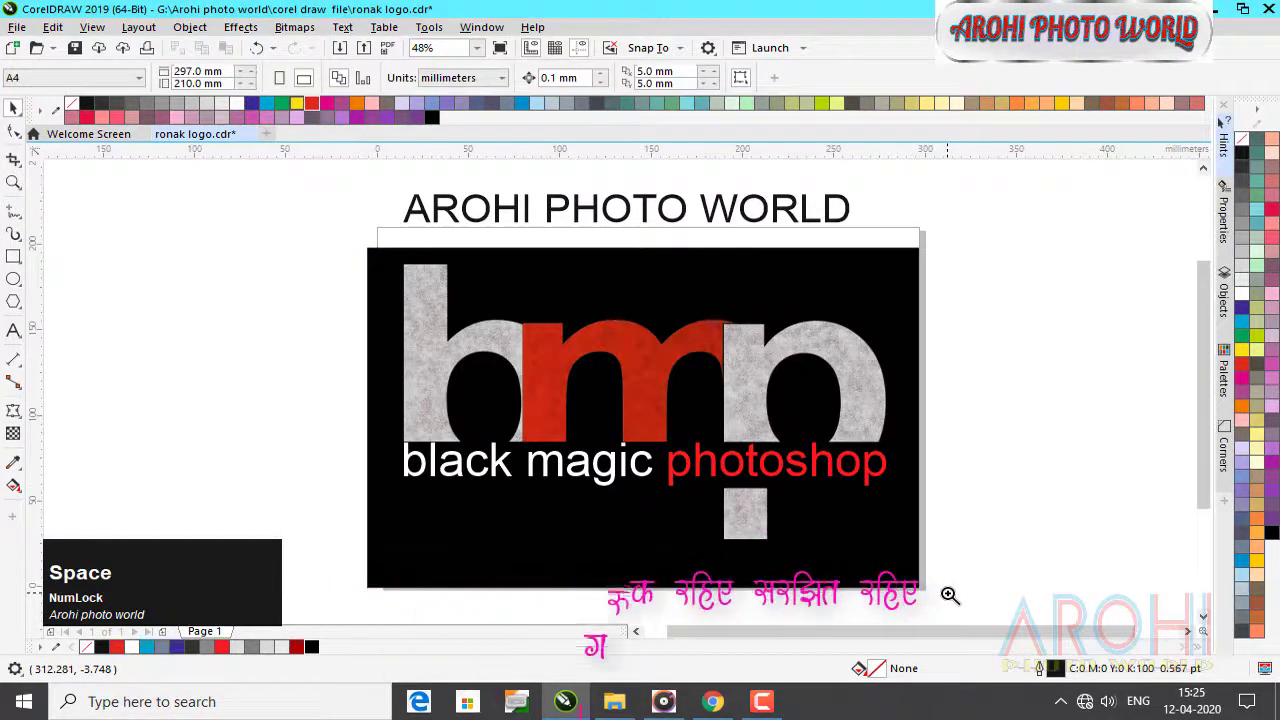